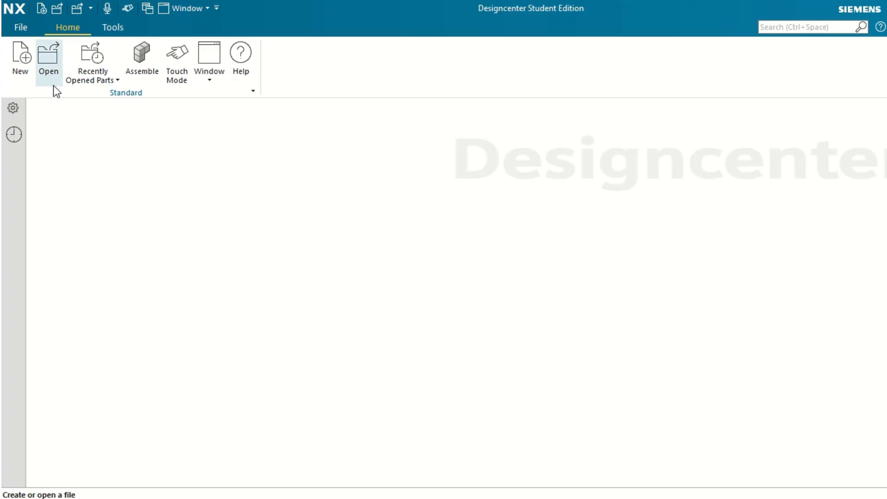
- Create a new millimetre model part named EXercise01.prt in the E:\NX CAD\ folder
{"action": "left_click", "coordinate": [20, 60]}
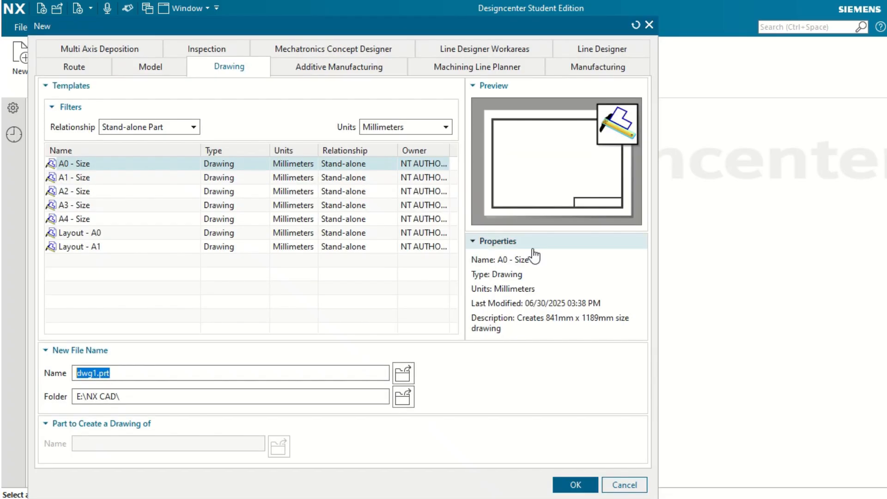
{"action": "left_click", "coordinate": [149, 65]}
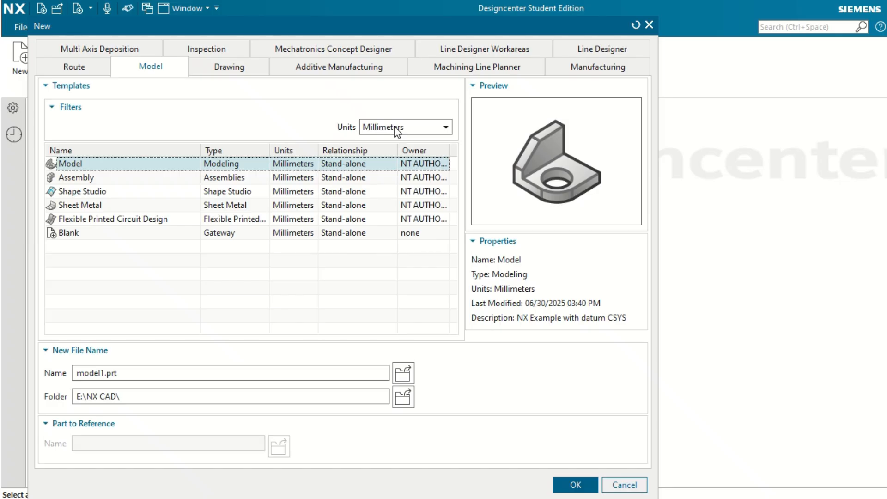
{"action": "left_click", "coordinate": [105, 373]}
{"action": "left_click_drag", "start_coordinate": [79, 372], "coordinate": [16, 376]}
{"action": "type", "text": "EXercise0"}
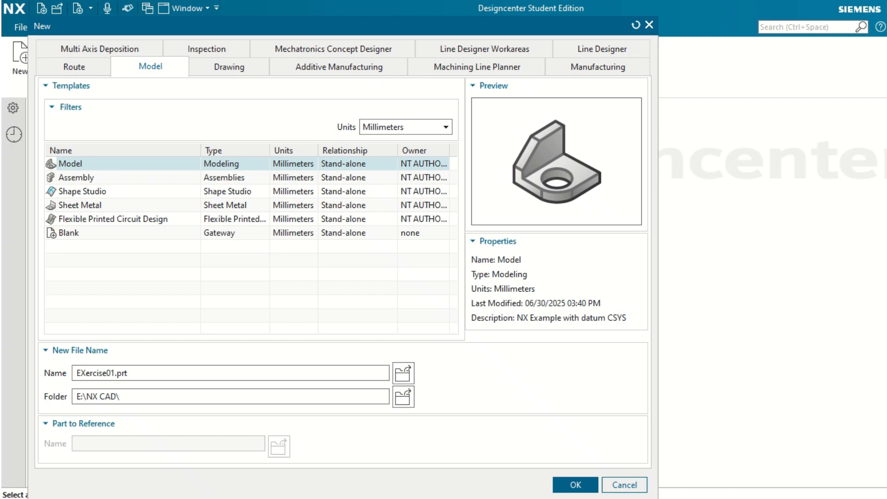
{"action": "left_click", "coordinate": [575, 485]}
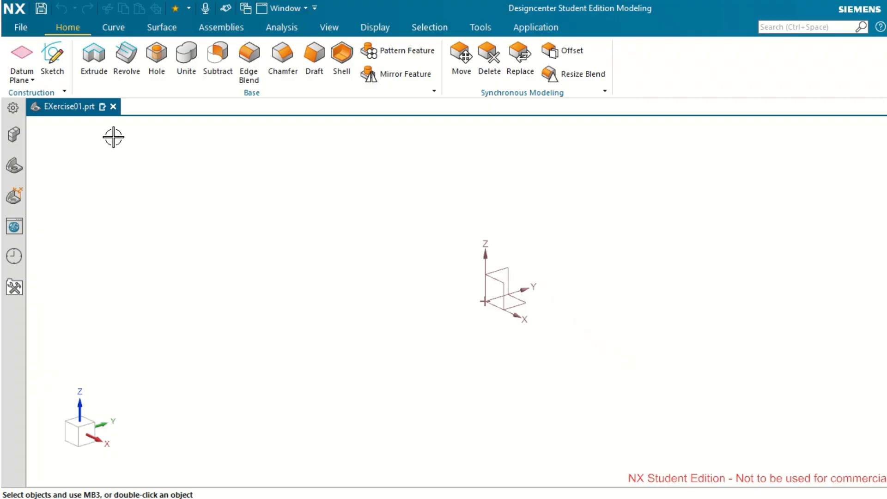
- Start a sketch on the Front principal plane
{"action": "left_click", "coordinate": [55, 58]}
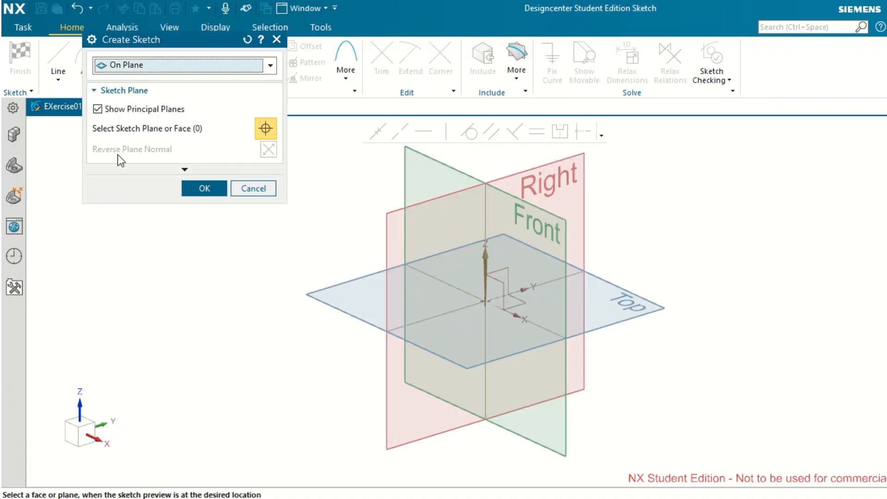
{"action": "left_click", "coordinate": [433, 162]}
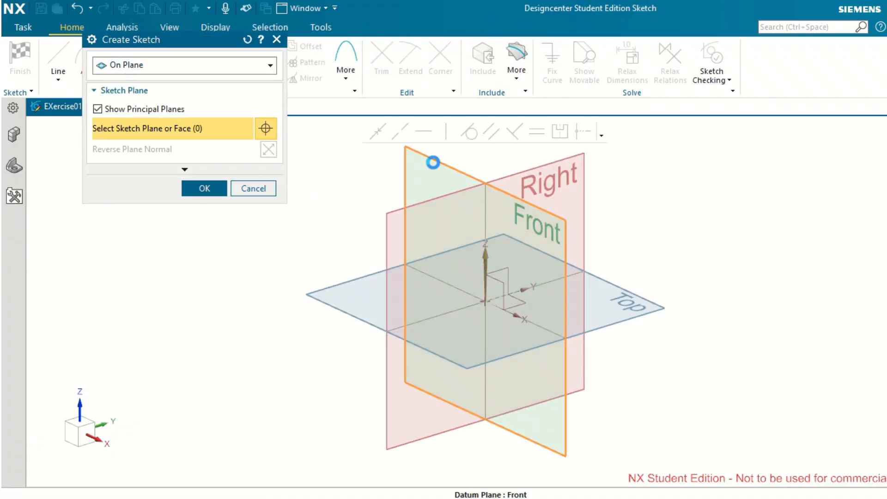
{"action": "left_click", "coordinate": [202, 195]}
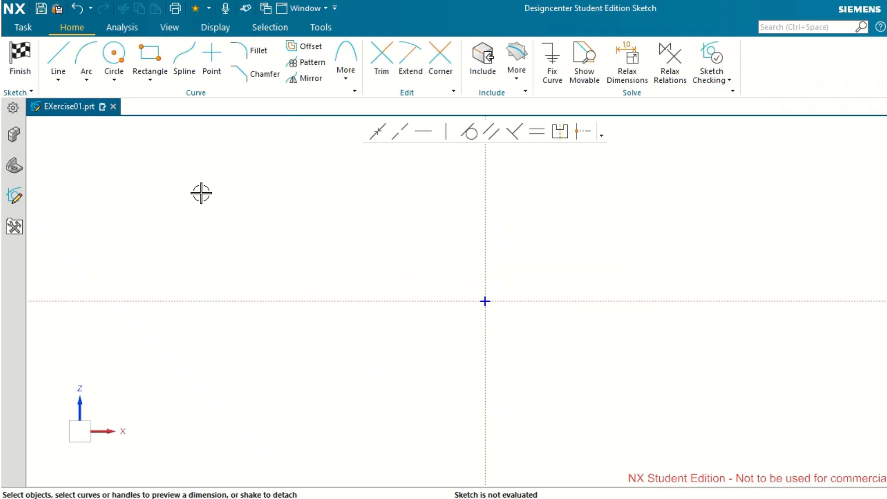
- Sketch a rectangle 84 mm wide and 90 mm high with its lower-left corner at the origin
{"action": "scroll", "coordinate": [466, 235], "scroll_direction": "up", "scroll_amount": 2}
{"action": "scroll", "coordinate": [465, 234], "scroll_direction": "down", "scroll_amount": 3}
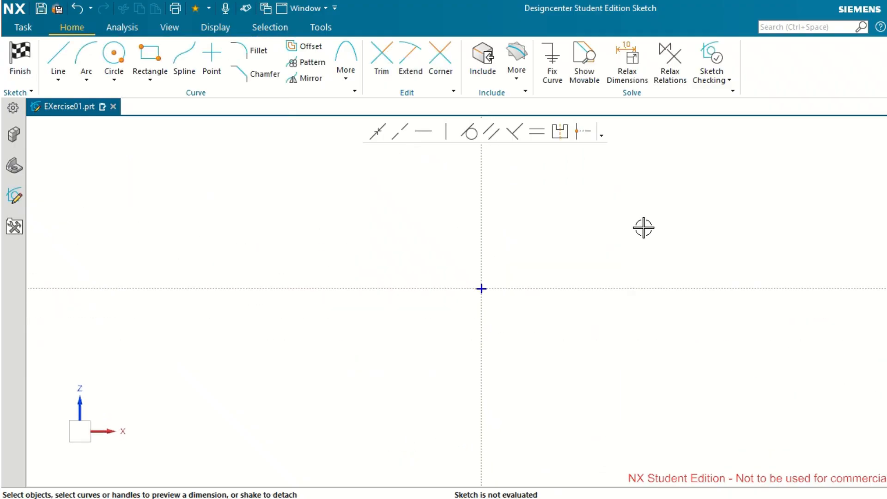
{"action": "scroll", "coordinate": [625, 204], "scroll_direction": "up", "scroll_amount": 2}
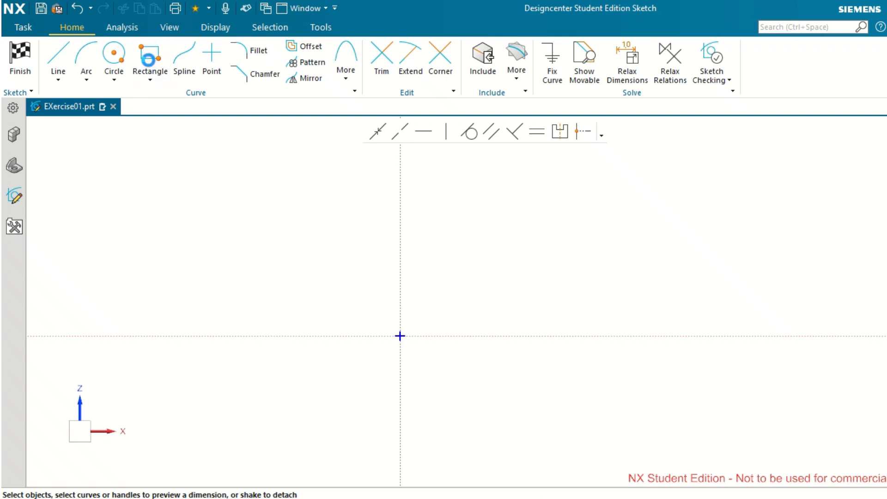
{"action": "left_click", "coordinate": [150, 60]}
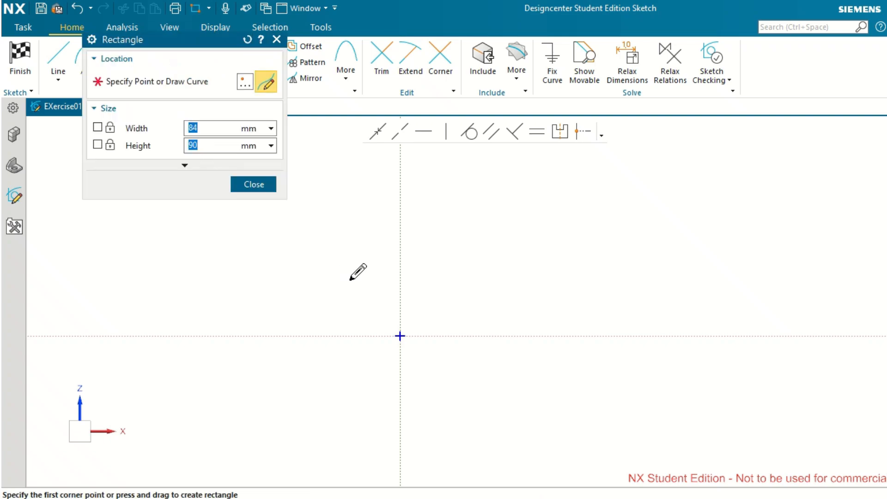
{"action": "left_click", "coordinate": [401, 336]}
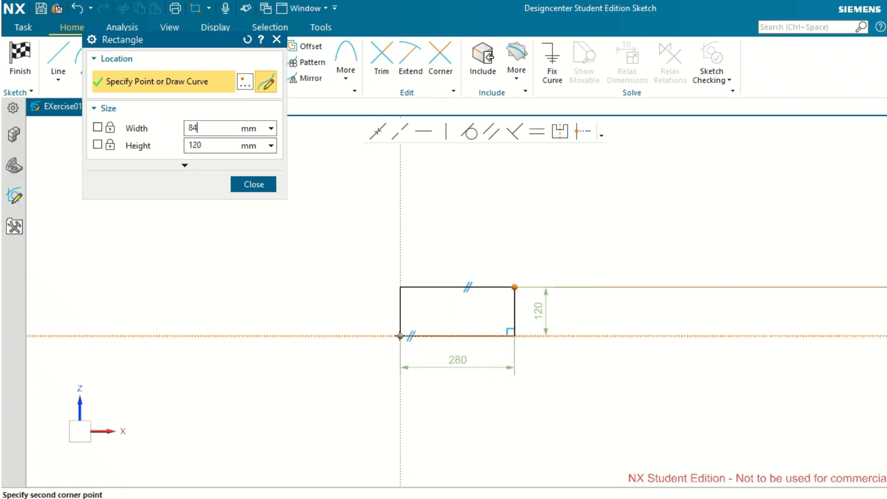
{"action": "type", "text": "84"}
{"action": "key", "text": "Return"}
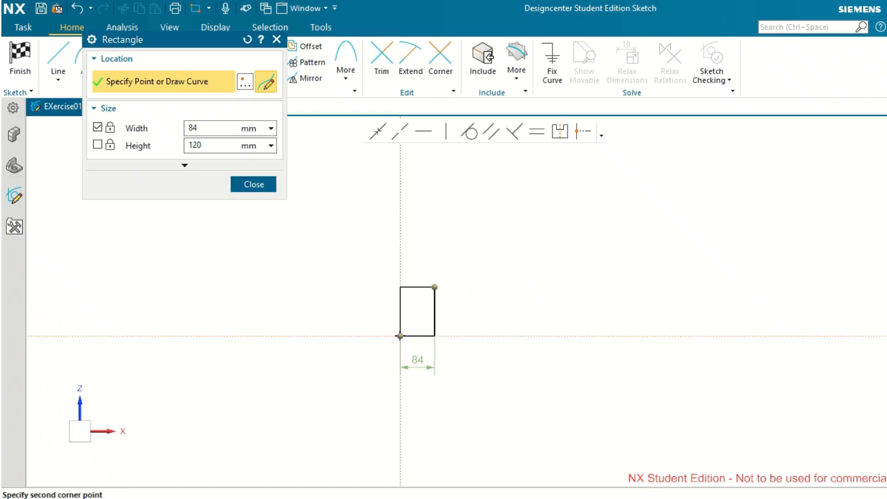
{"action": "key", "text": "Tab"}
{"action": "type", "text": "9"}
{"action": "key", "text": "Return"}
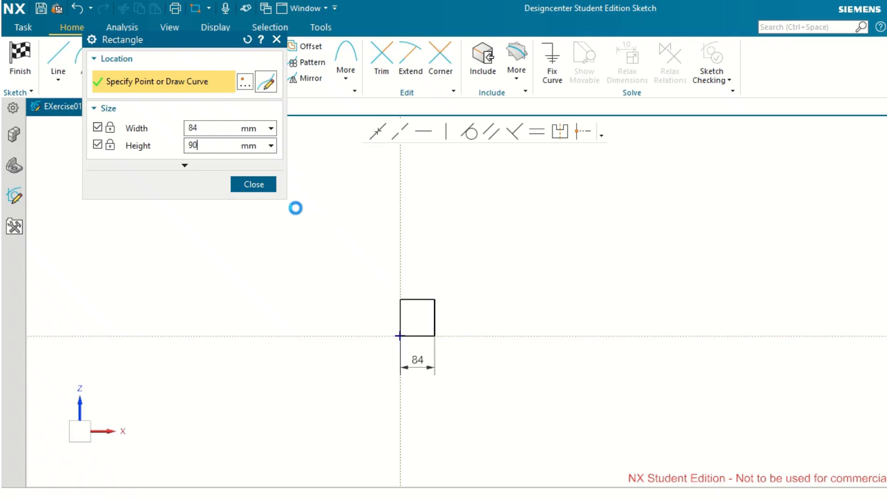
{"action": "key", "text": "Return"}
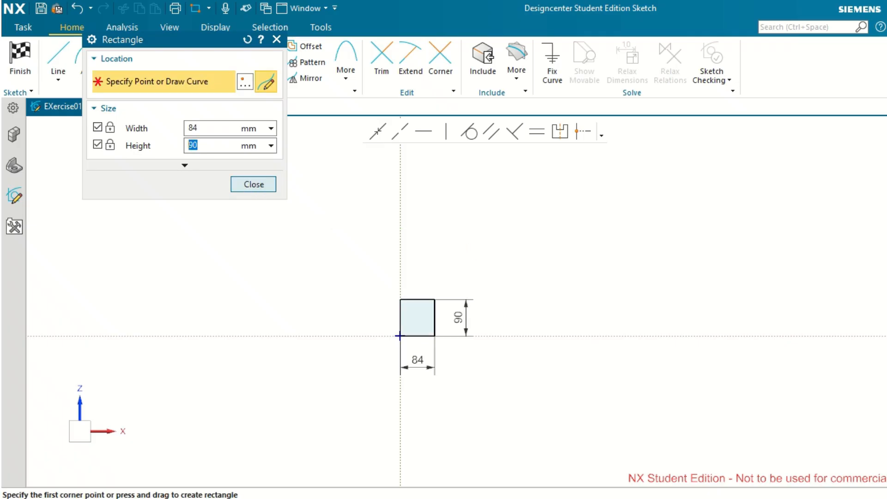
{"action": "left_click", "coordinate": [249, 186]}
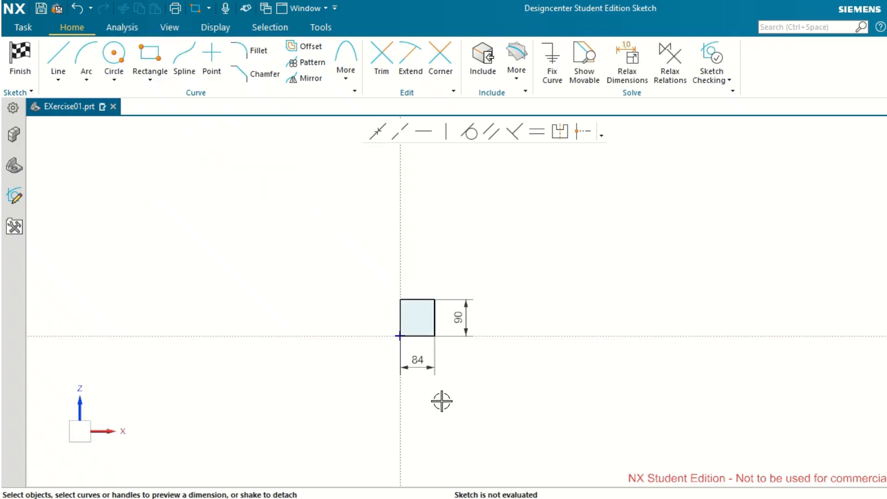
- Sketch two 22 mm diameter circles, one near each upper corner of the rectangle
{"action": "scroll", "coordinate": [420, 368], "scroll_direction": "up", "scroll_amount": 2}
{"action": "scroll", "coordinate": [402, 266], "scroll_direction": "up", "scroll_amount": 3}
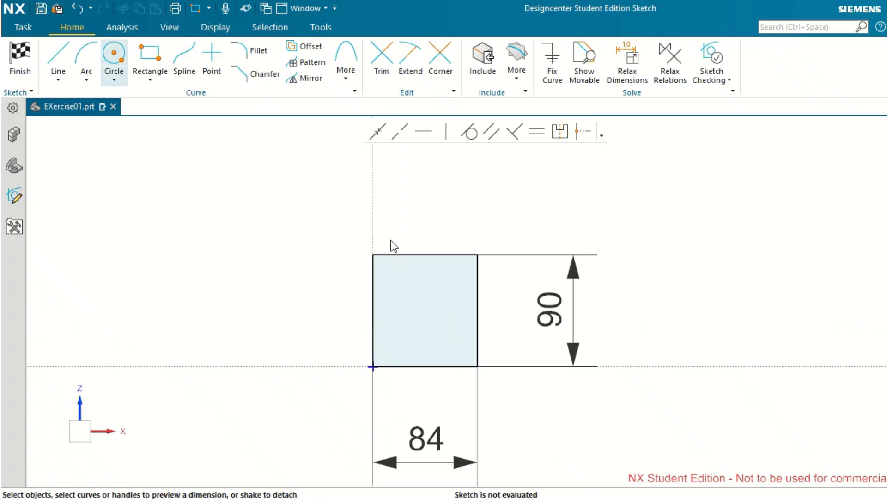
{"action": "left_click", "coordinate": [119, 54]}
{"action": "scroll", "coordinate": [378, 273], "scroll_direction": "up", "scroll_amount": 2}
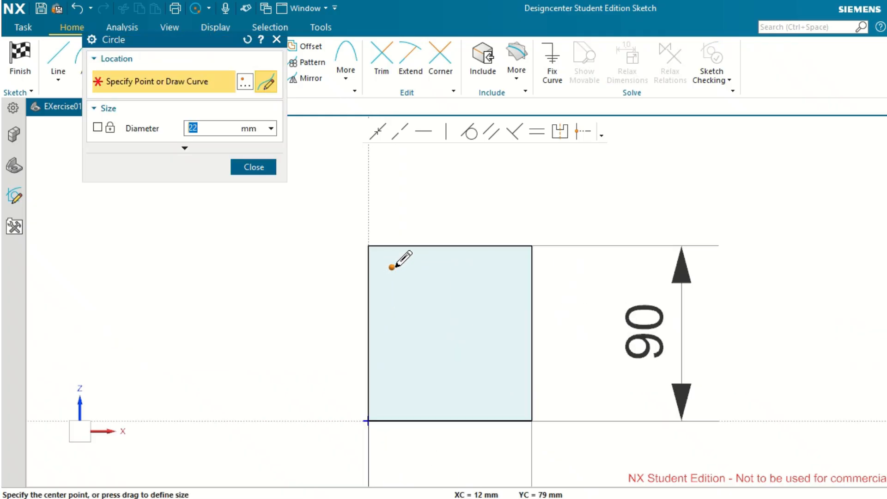
{"action": "left_click", "coordinate": [396, 273]}
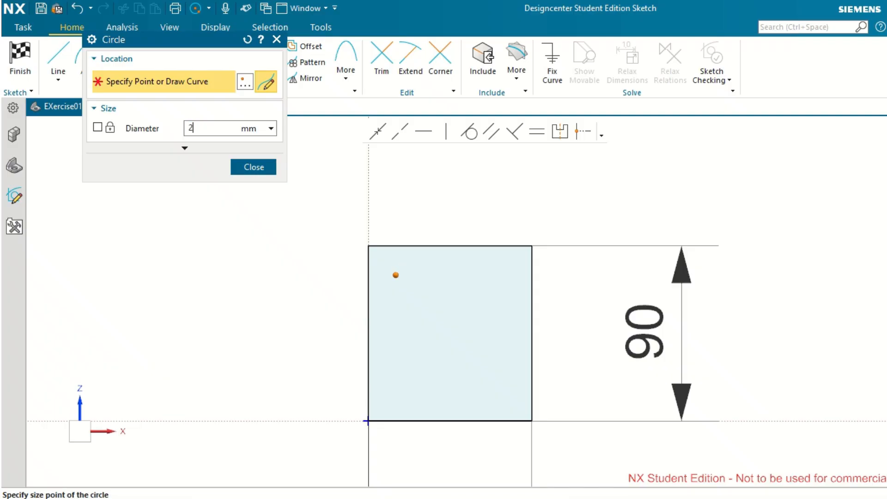
{"action": "left_click", "coordinate": [395, 275]}
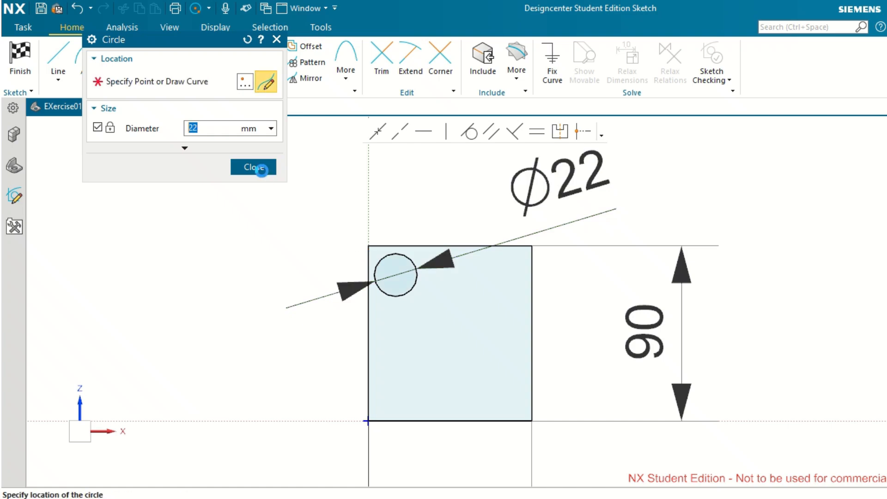
{"action": "left_click", "coordinate": [509, 258]}
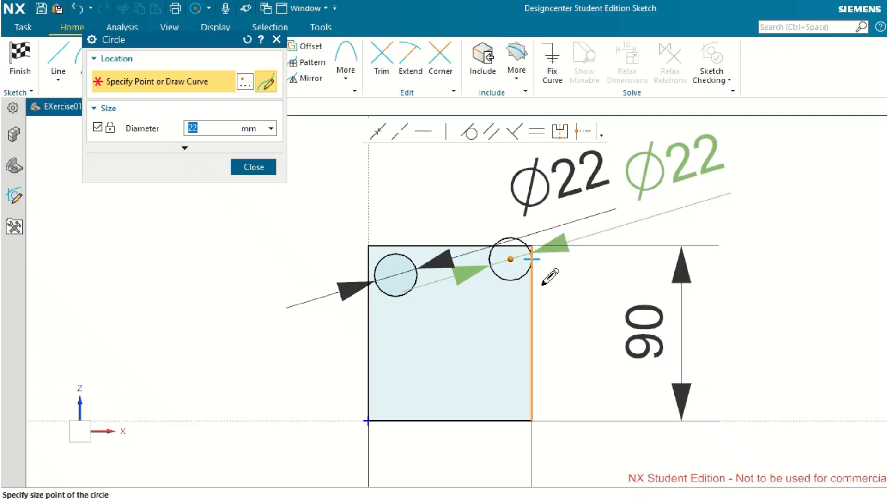
{"action": "left_click", "coordinate": [247, 167]}
- Set the sketch's dimension text scale to 0.25
{"action": "scroll", "coordinate": [390, 280], "scroll_direction": "up", "scroll_amount": 2}
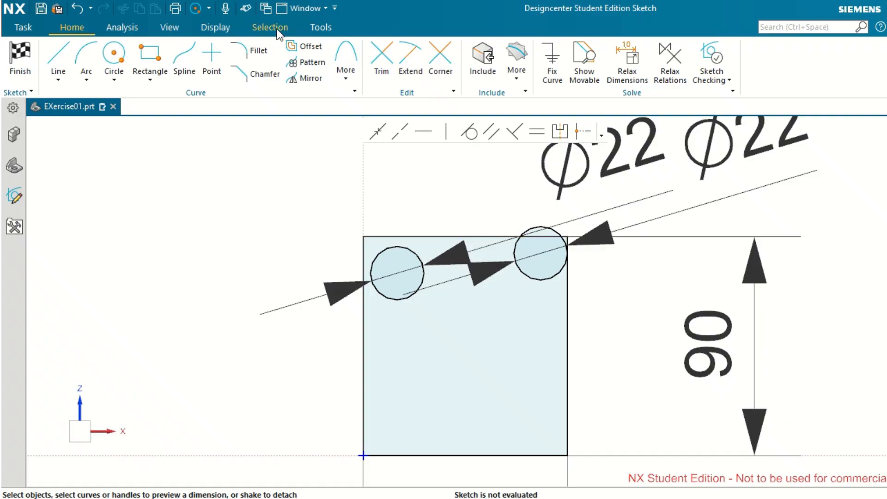
{"action": "left_click", "coordinate": [216, 28]}
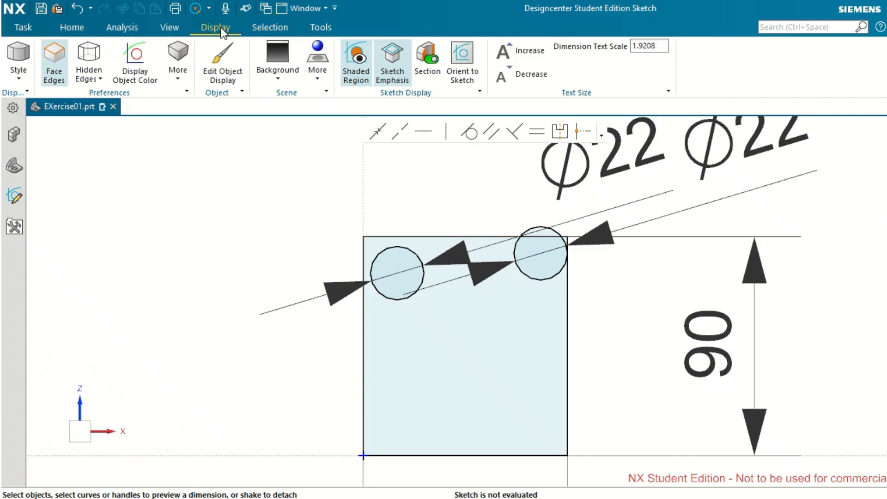
{"action": "left_click", "coordinate": [658, 45]}
{"action": "type", "text": "0.25"}
{"action": "key", "text": "Return"}
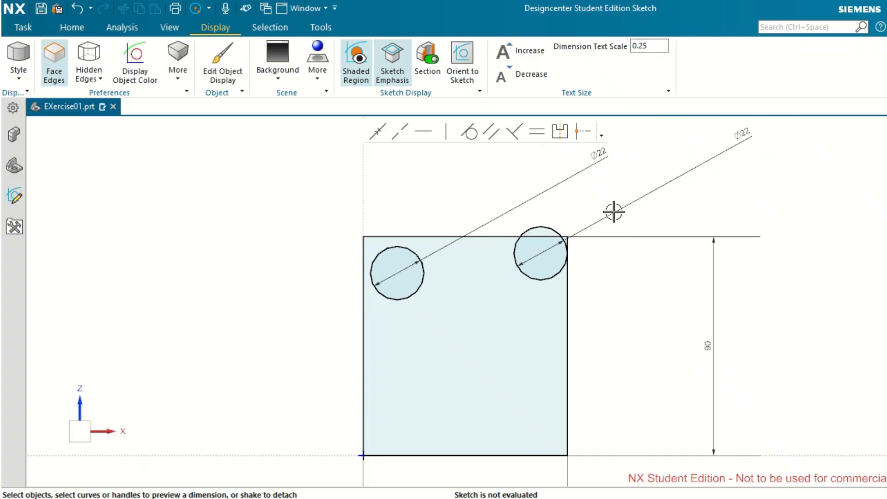
- Move both circle diameter dimensions inside their circles and bring the rectangle's height dimension close to its right edge
{"action": "left_click_drag", "start_coordinate": [598, 157], "coordinate": [395, 264]}
{"action": "left_click_drag", "start_coordinate": [747, 133], "coordinate": [540, 246]}
{"action": "mouse_move", "coordinate": [709, 340]}
{"action": "left_mouse_down"}
{"action": "mouse_move", "coordinate": [570, 333]}
{"action": "mouse_move", "coordinate": [586, 342]}
{"action": "left_mouse_up"}
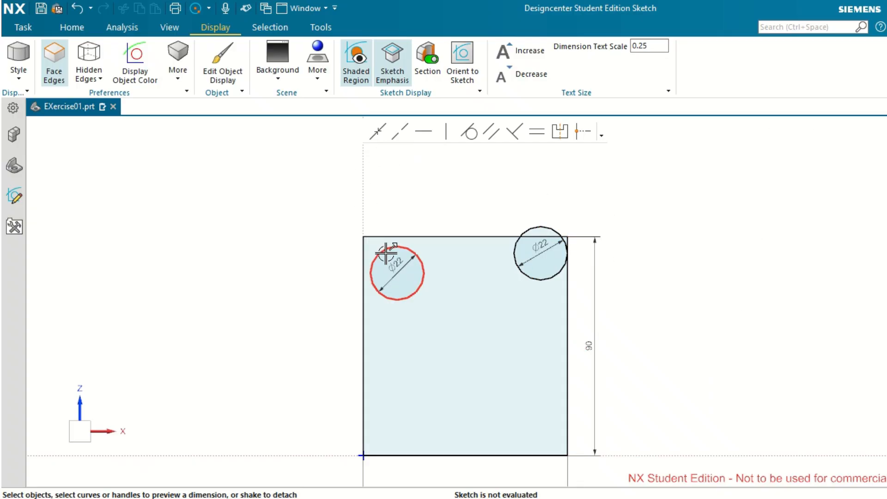
- Dimension the upper-left circle's centre 90 mm above the rectangle's bottom edge
{"action": "scroll", "coordinate": [386, 253], "scroll_direction": "up", "scroll_amount": 2}
{"action": "scroll", "coordinate": [387, 254], "scroll_direction": "up", "scroll_amount": 1}
{"action": "scroll", "coordinate": [388, 254], "scroll_direction": "down", "scroll_amount": 3}
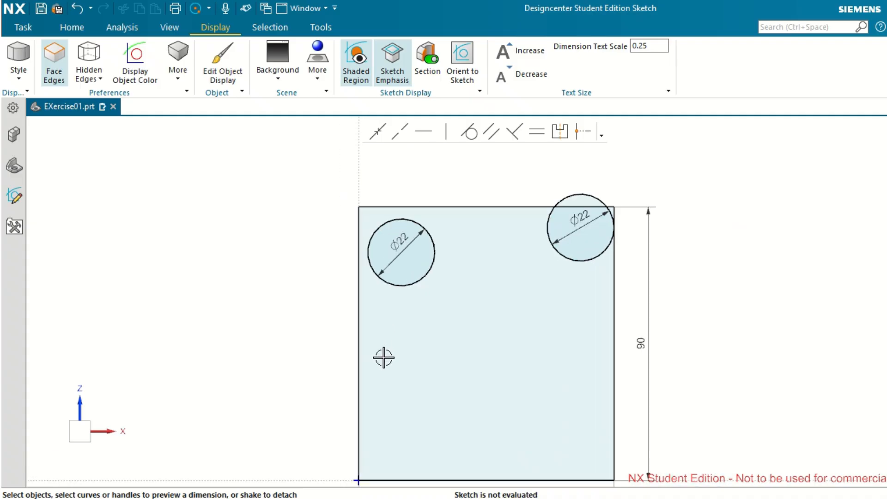
{"action": "scroll", "coordinate": [391, 381], "scroll_direction": "up", "scroll_amount": 1}
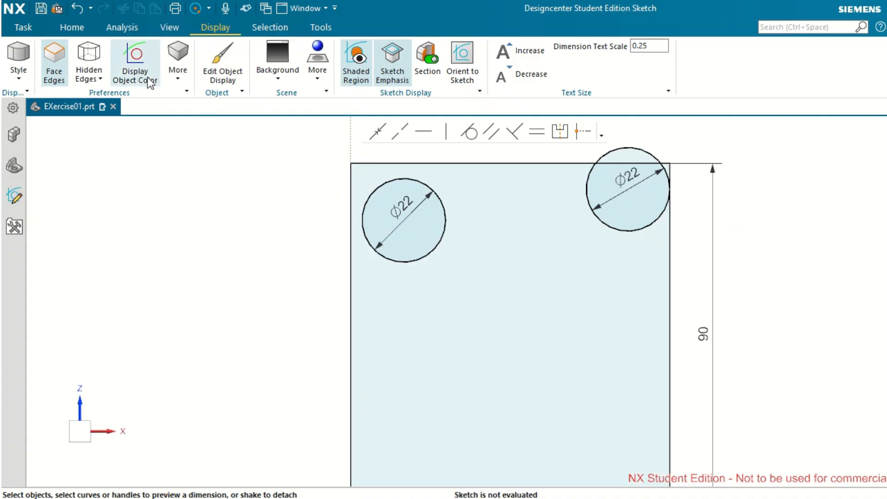
{"action": "left_click", "coordinate": [74, 29]}
{"action": "scroll", "coordinate": [417, 360], "scroll_direction": "down", "scroll_amount": 1}
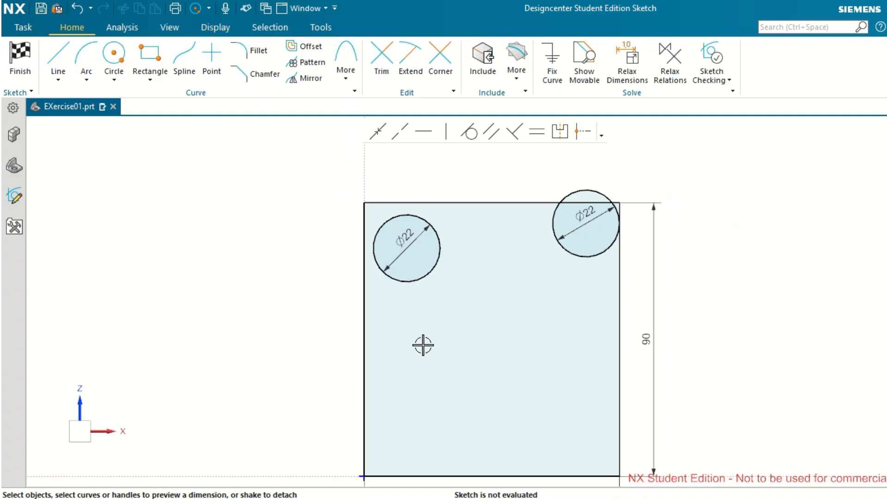
{"action": "left_click", "coordinate": [406, 248]}
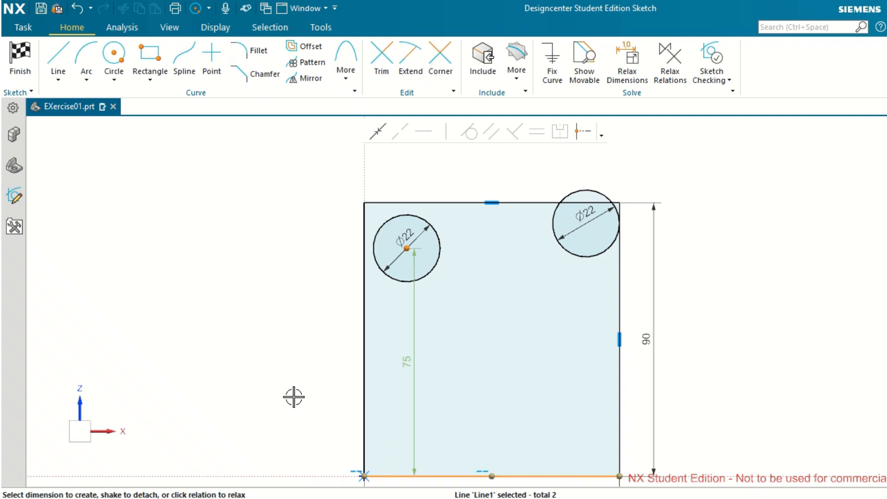
{"action": "left_click", "coordinate": [406, 361]}
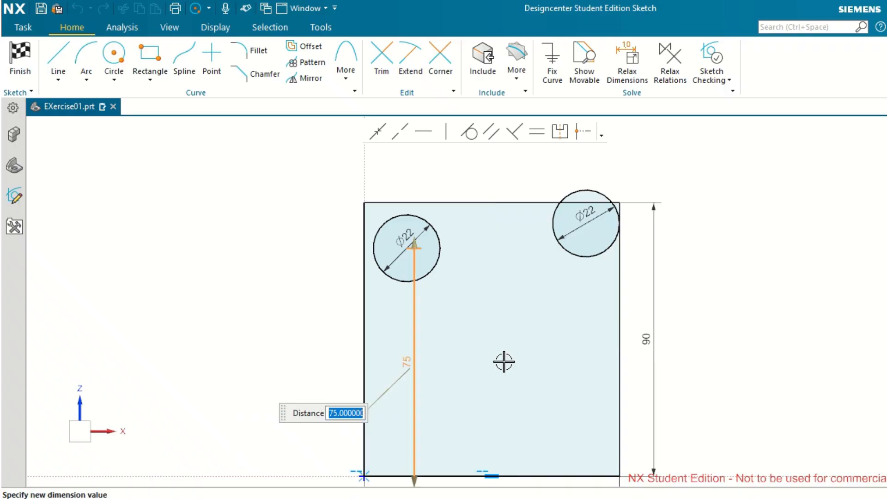
{"action": "type", "text": "90"}
{"action": "key", "text": "Return"}
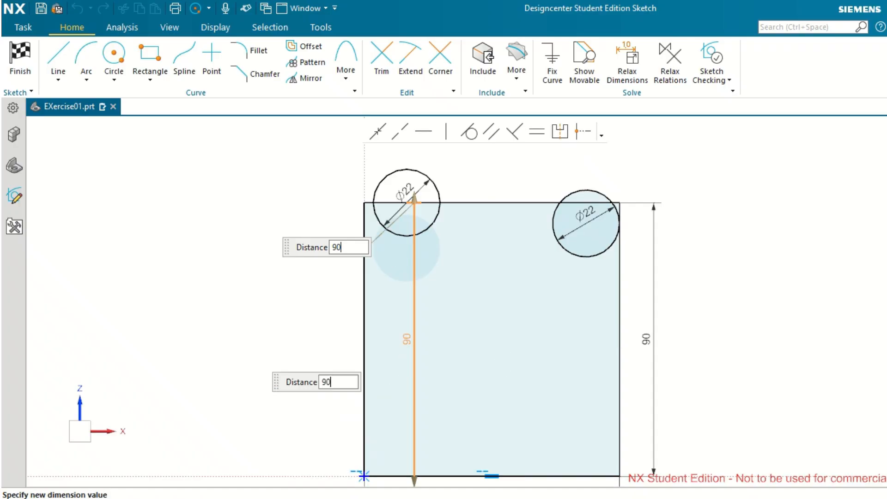
{"action": "scroll", "coordinate": [416, 197], "scroll_direction": "up", "scroll_amount": 2}
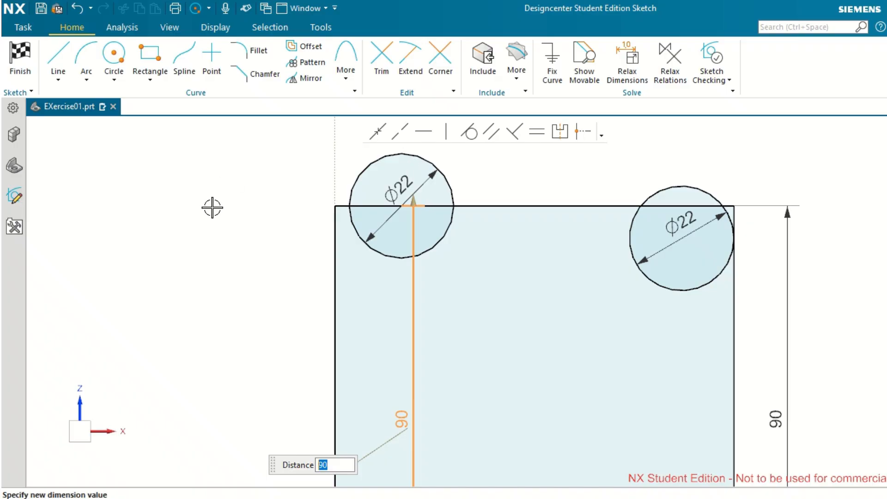
{"action": "left_click", "coordinate": [257, 229]}
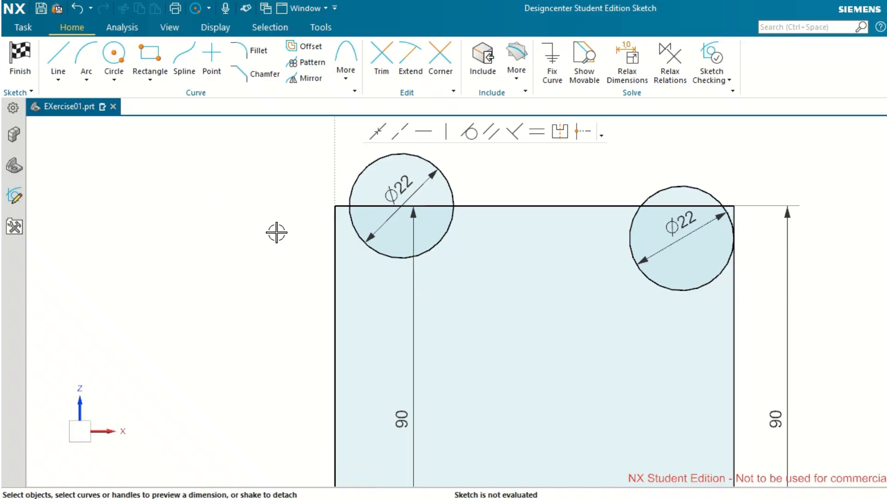
{"action": "left_click", "coordinate": [401, 205]}
{"action": "left_click", "coordinate": [333, 245]}
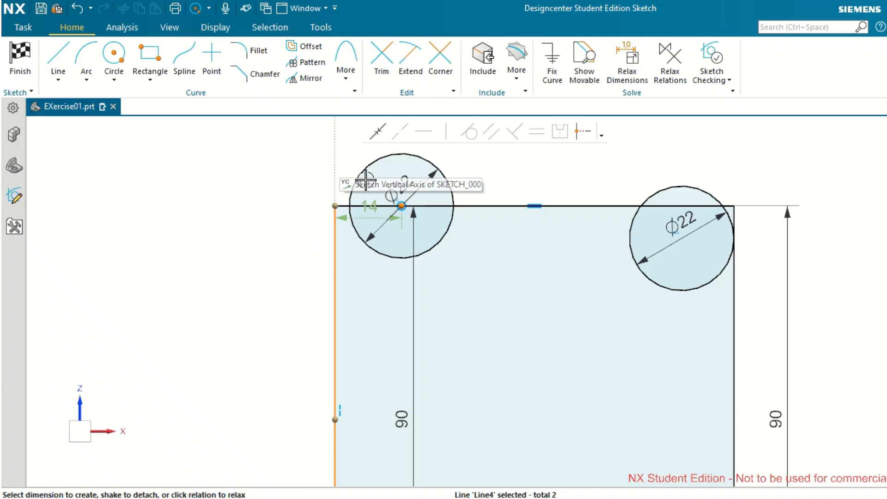
{"action": "left_click", "coordinate": [372, 206]}
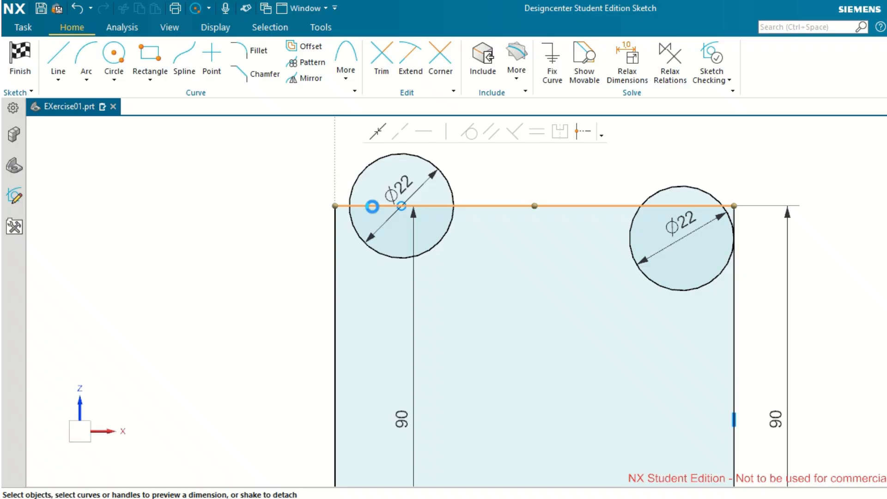
{"action": "key", "text": "Escape"}
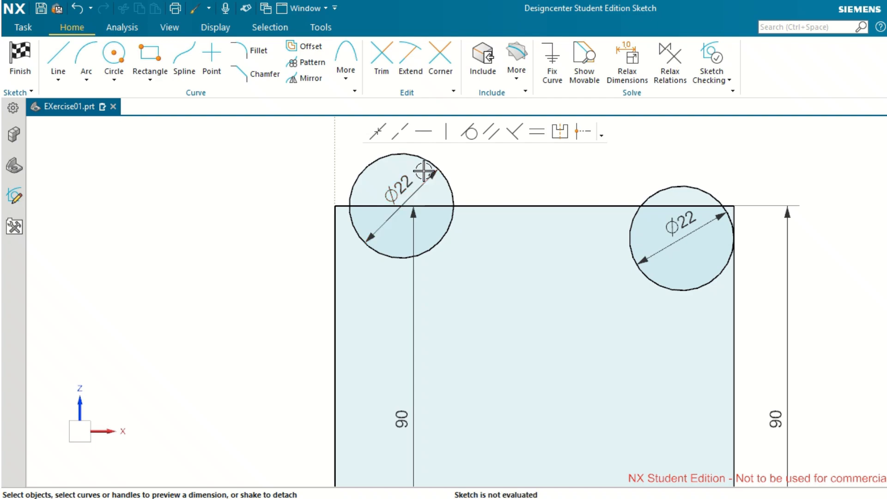
- Dimension the upper-left circle's centre 11 mm horizontally from the rectangle's left edge
{"action": "left_click", "coordinate": [401, 204]}
{"action": "left_click", "coordinate": [335, 184]}
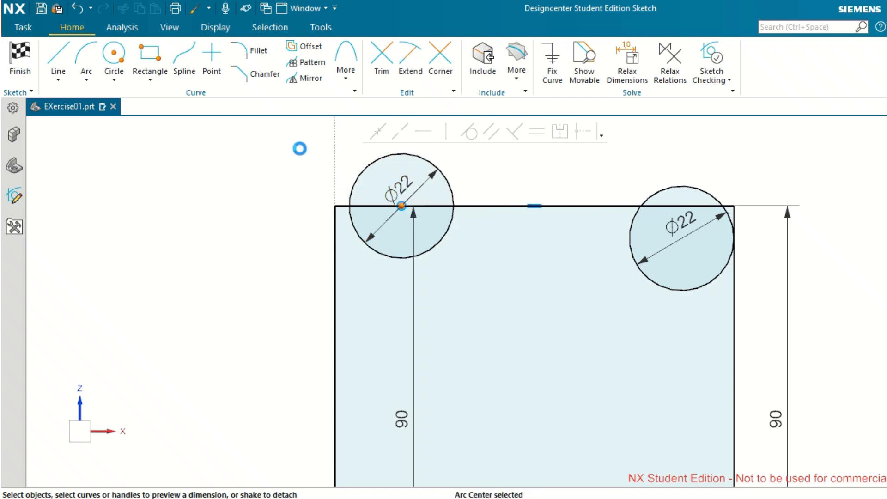
{"action": "left_click", "coordinate": [368, 213]}
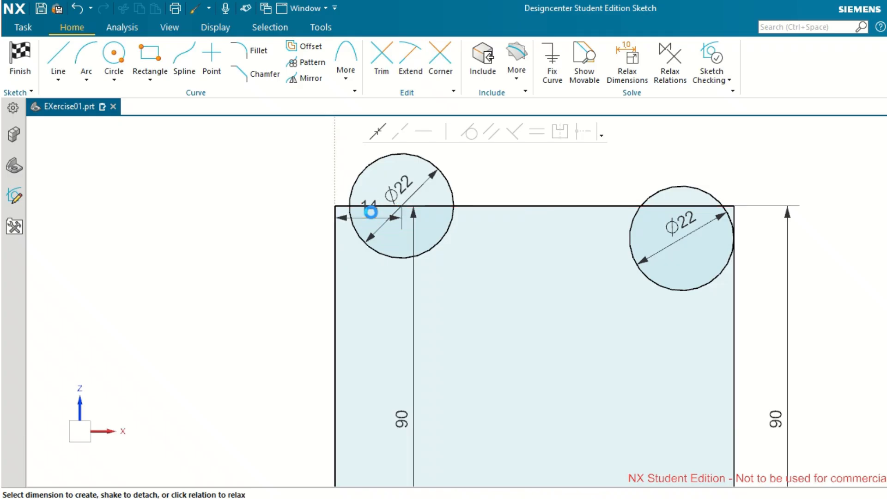
{"action": "type", "text": "11"}
{"action": "key", "text": "Return"}
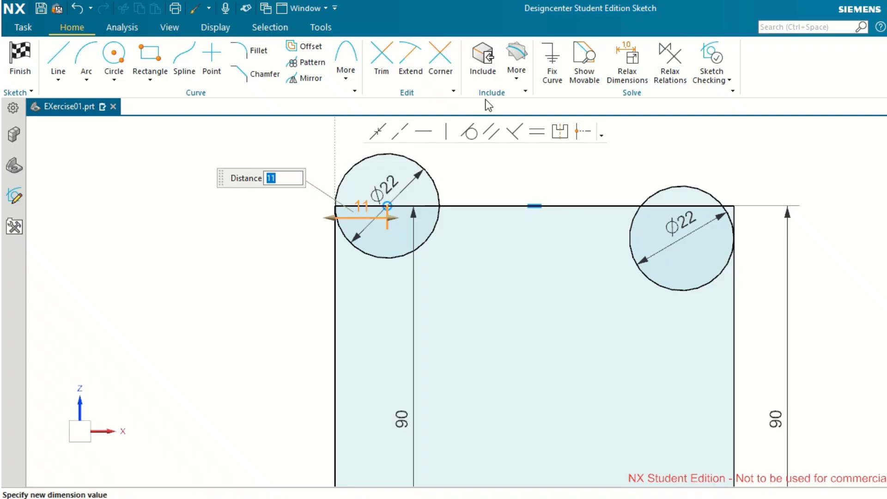
- Apply a Make Horizontal relation between the centres of the upper-left and upper-right circles
{"action": "scroll", "coordinate": [508, 234], "scroll_direction": "down", "scroll_amount": 1}
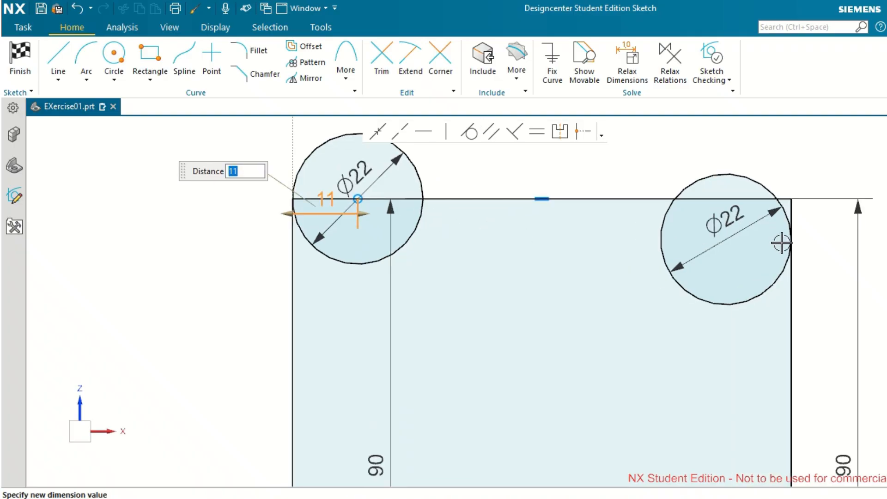
{"action": "scroll", "coordinate": [782, 245], "scroll_direction": "up", "scroll_amount": 3}
{"action": "scroll", "coordinate": [790, 251], "scroll_direction": "down", "scroll_amount": 3}
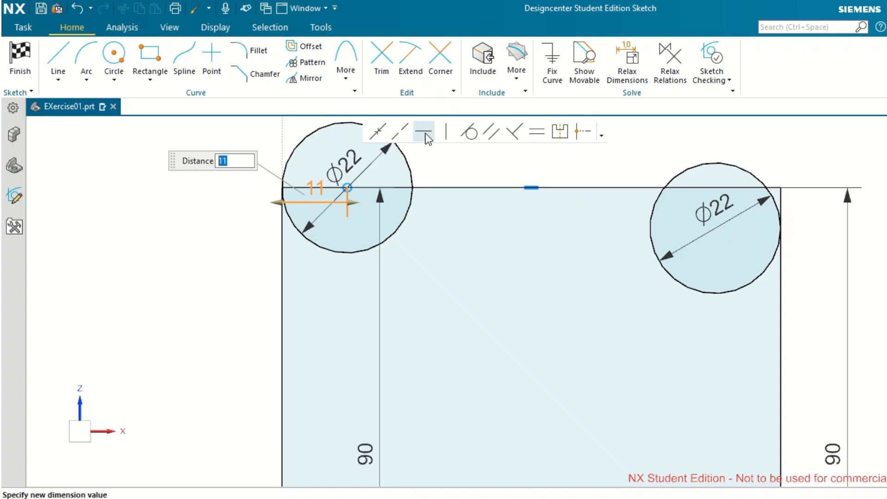
{"action": "left_click", "coordinate": [424, 132]}
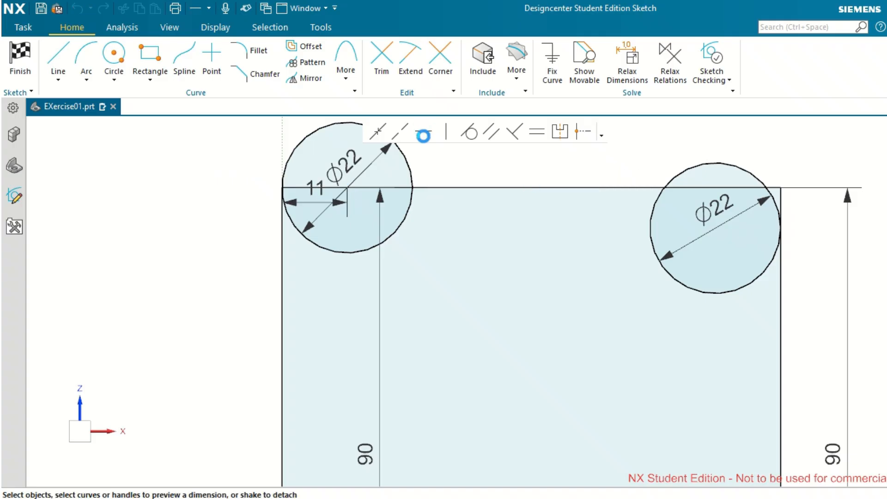
{"action": "left_click", "coordinate": [347, 187]}
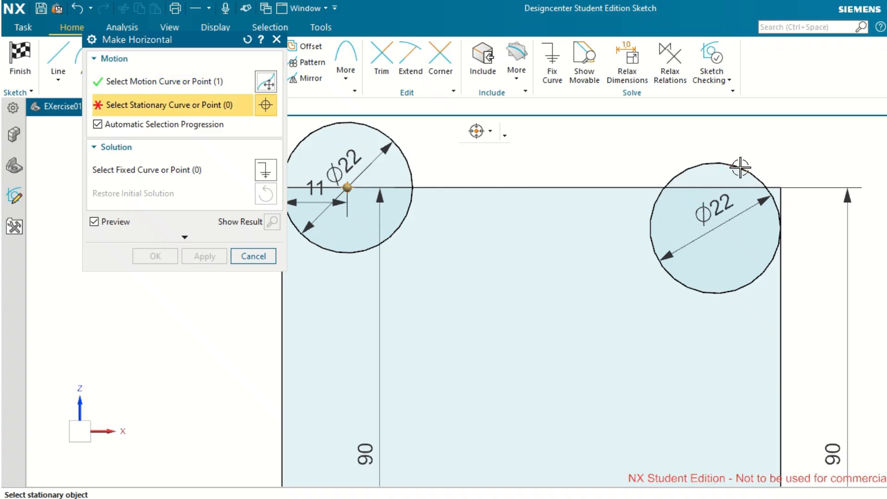
{"action": "left_click", "coordinate": [714, 229]}
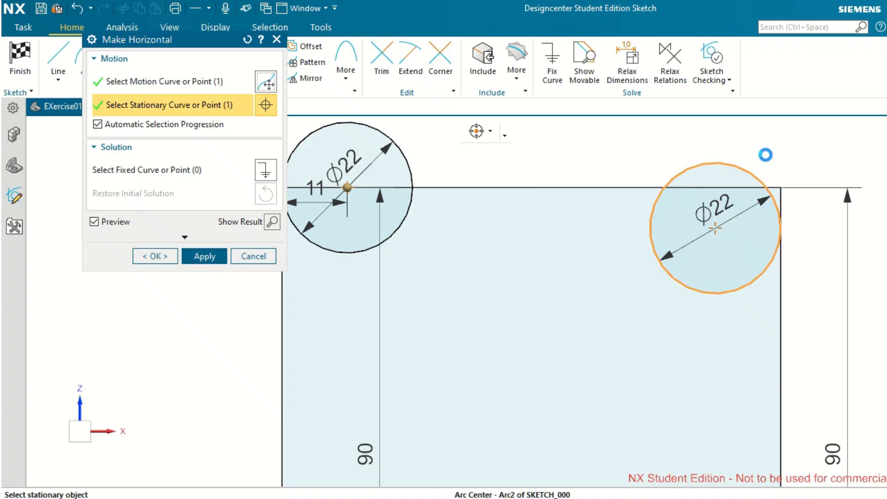
{"action": "left_click", "coordinate": [203, 256]}
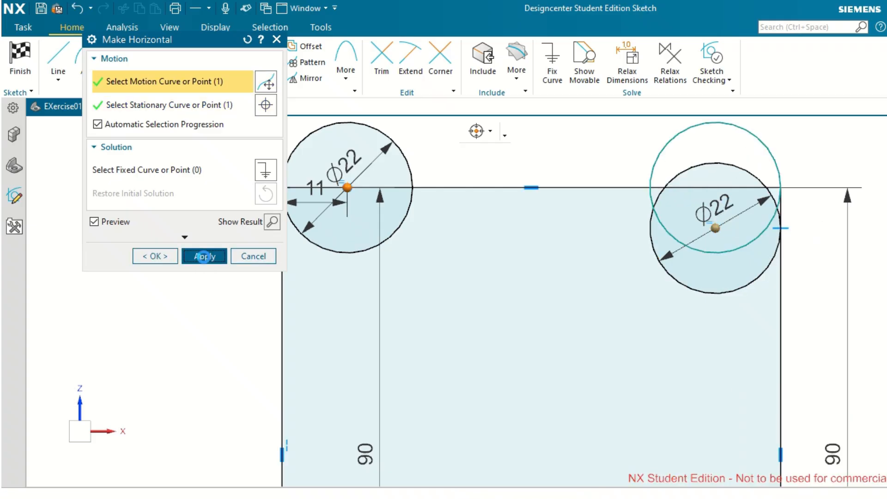
{"action": "left_click", "coordinate": [267, 257]}
{"action": "scroll", "coordinate": [482, 210], "scroll_direction": "down", "scroll_amount": 3}
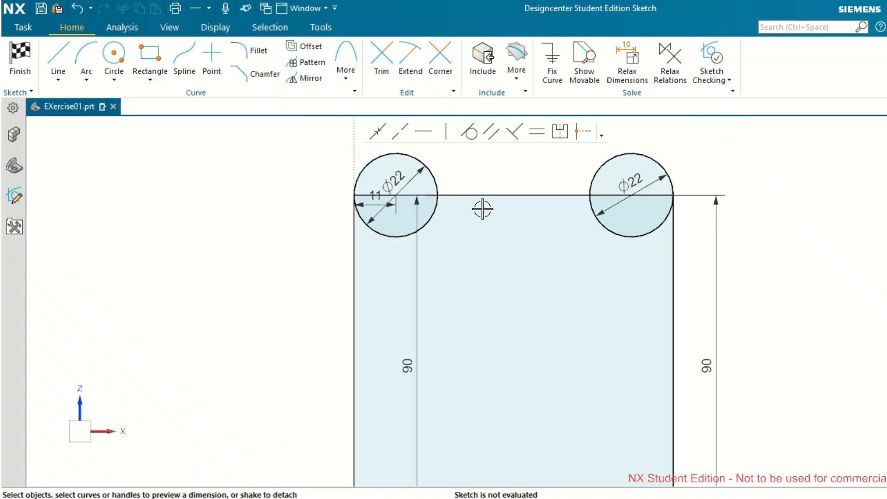
- Dimension the horizontal distance between the two circle centres, placing the dimension above the rectangle
{"action": "scroll", "coordinate": [491, 180], "scroll_direction": "down", "scroll_amount": 3}
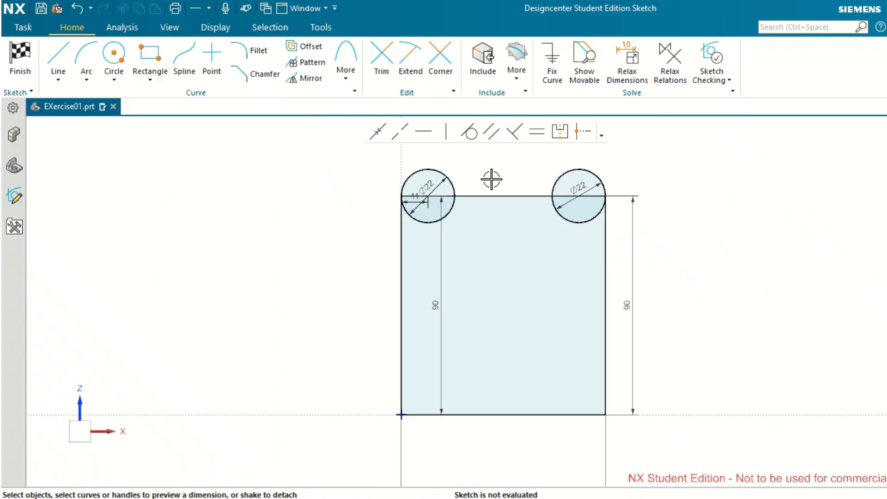
{"action": "scroll", "coordinate": [515, 164], "scroll_direction": "up", "scroll_amount": 1}
{"action": "scroll", "coordinate": [516, 165], "scroll_direction": "up", "scroll_amount": 1}
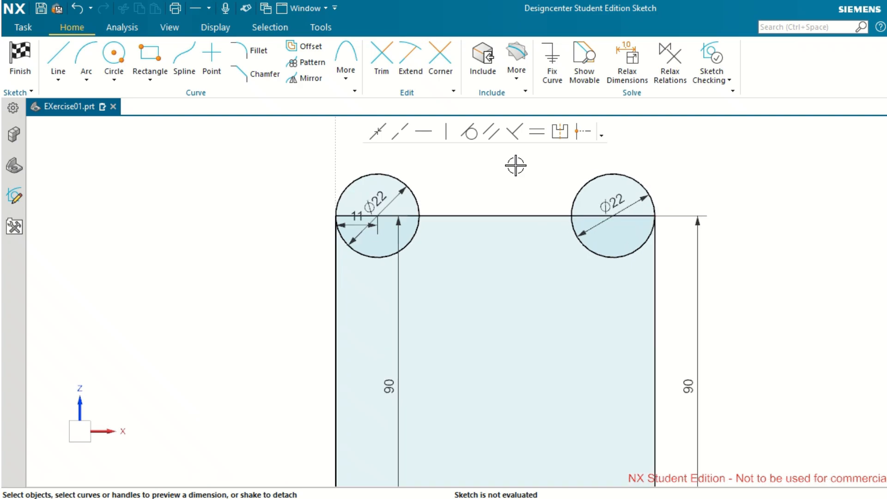
{"action": "scroll", "coordinate": [515, 165], "scroll_direction": "up", "scroll_amount": 1}
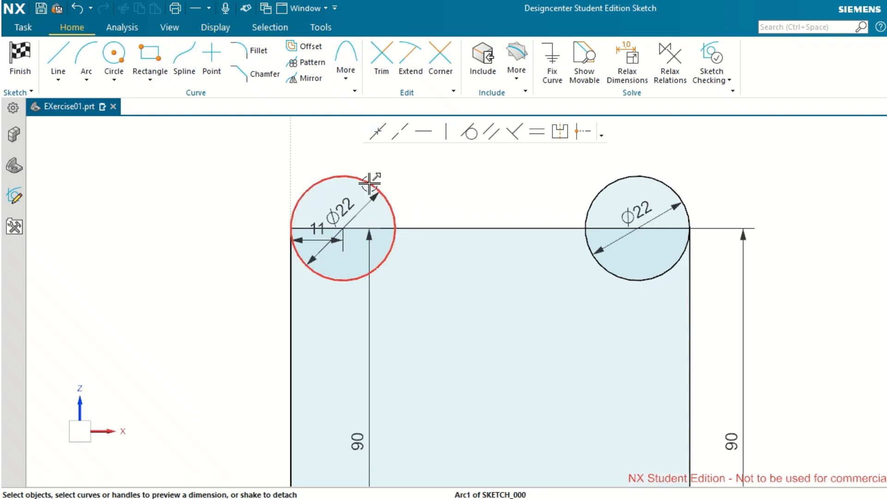
{"action": "left_click", "coordinate": [342, 227]}
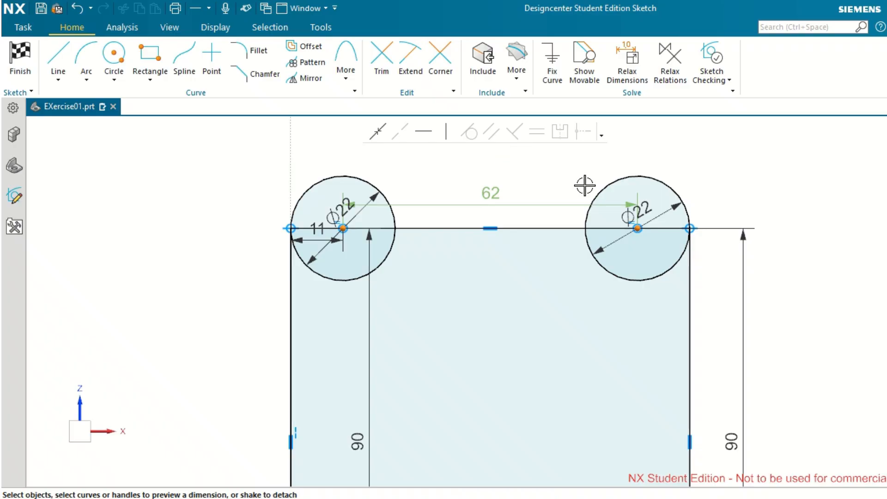
{"action": "scroll", "coordinate": [547, 173], "scroll_direction": "down", "scroll_amount": 3}
{"action": "scroll", "coordinate": [550, 257], "scroll_direction": "up", "scroll_amount": 1}
{"action": "scroll", "coordinate": [550, 258], "scroll_direction": "down", "scroll_amount": 4}
{"action": "scroll", "coordinate": [515, 178], "scroll_direction": "up", "scroll_amount": 4}
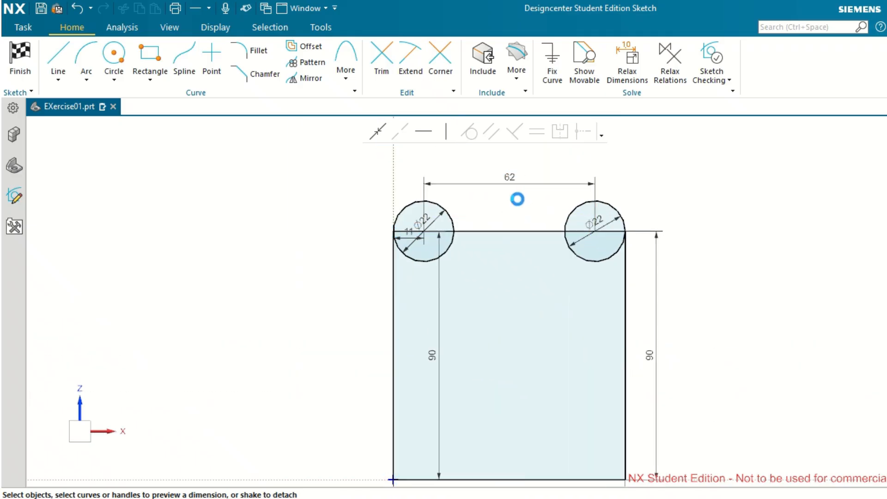
{"action": "left_click", "coordinate": [515, 197]}
{"action": "scroll", "coordinate": [538, 190], "scroll_direction": "down", "scroll_amount": 1}
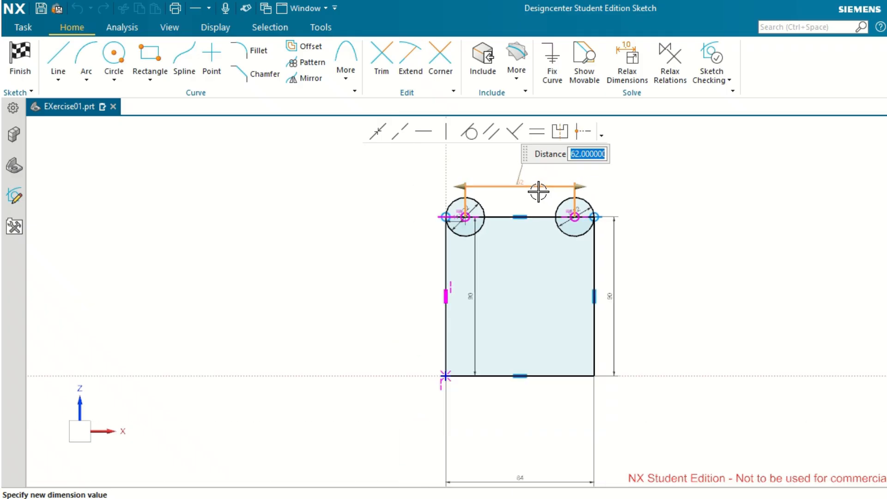
- Move the centre-to-centre dimension slightly closer to the rectangle's top edge
{"action": "scroll", "coordinate": [535, 190], "scroll_direction": "up", "scroll_amount": 3}
{"action": "left_click_drag", "start_coordinate": [507, 172], "coordinate": [510, 205]}
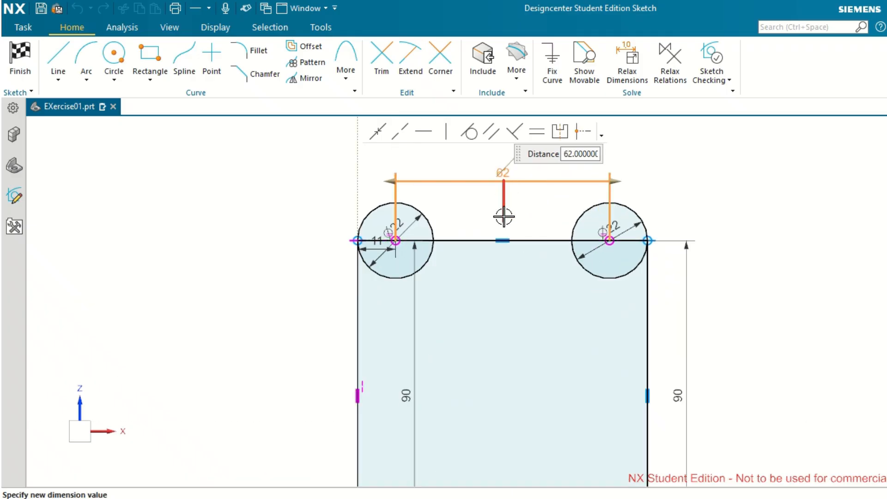
{"action": "key", "text": "Escape"}
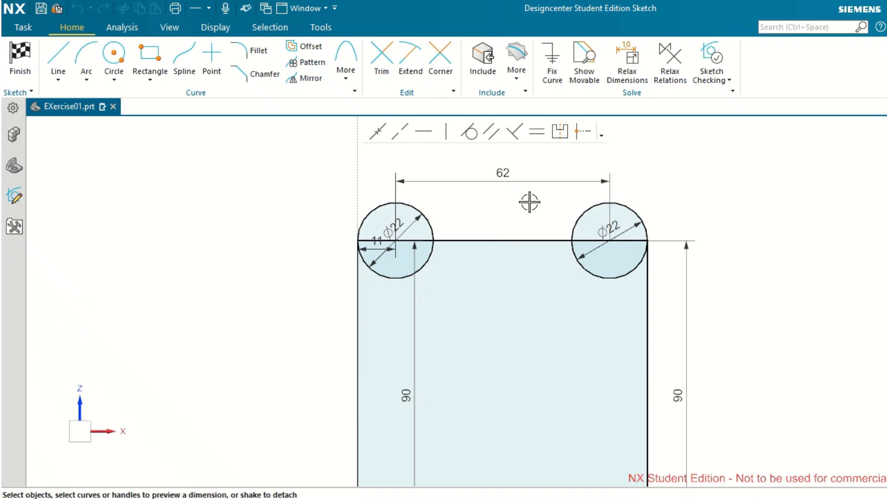
{"action": "mouse_move", "coordinate": [502, 174]}
{"action": "left_mouse_down"}
{"action": "mouse_move", "coordinate": [501, 208]}
{"action": "mouse_move", "coordinate": [506, 185]}
{"action": "left_mouse_up"}
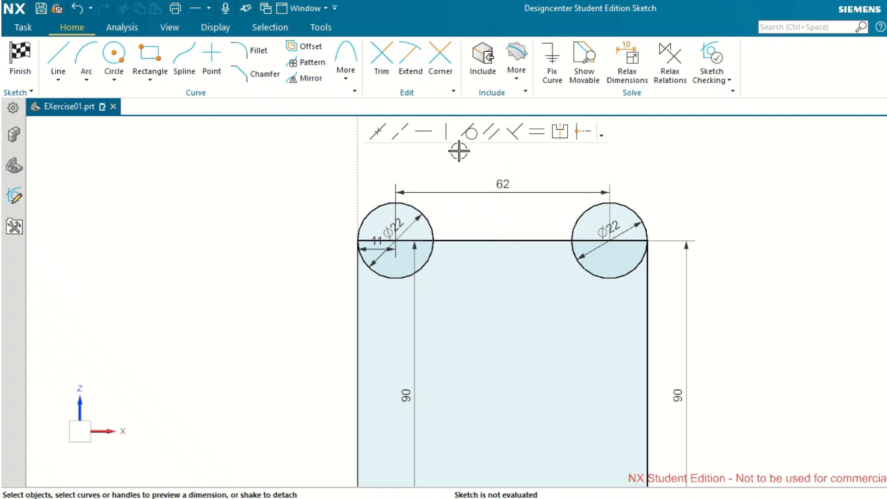
- Draw an upward-bulging arc of about 58 mm radius from the upper-right circle to the upper-left circle
{"action": "left_click", "coordinate": [87, 58]}
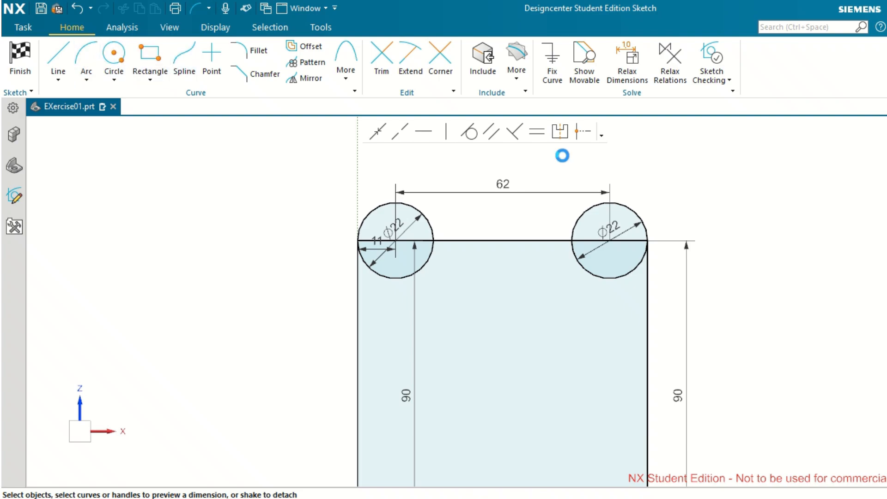
{"action": "left_click", "coordinate": [634, 212]}
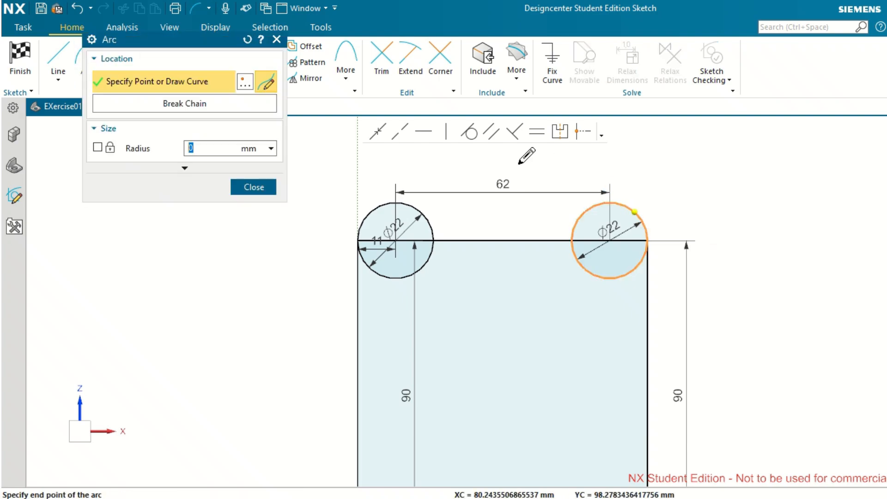
{"action": "left_click", "coordinate": [370, 211]}
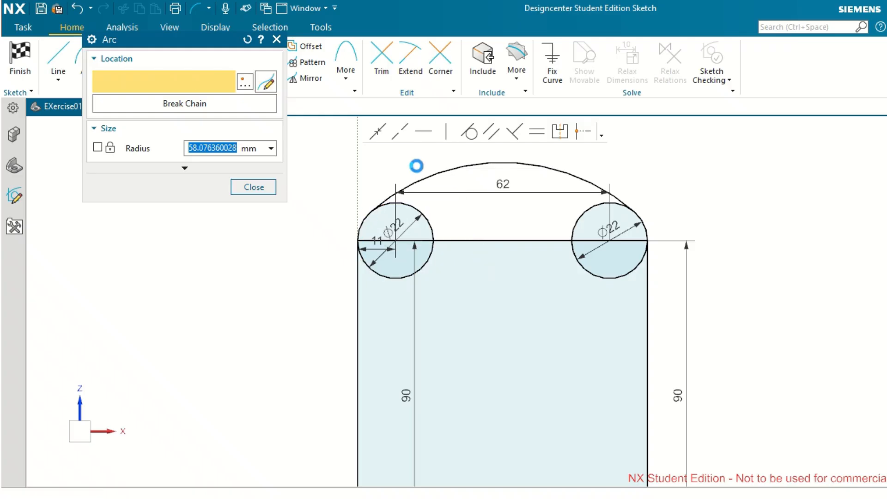
{"action": "left_click", "coordinate": [256, 188]}
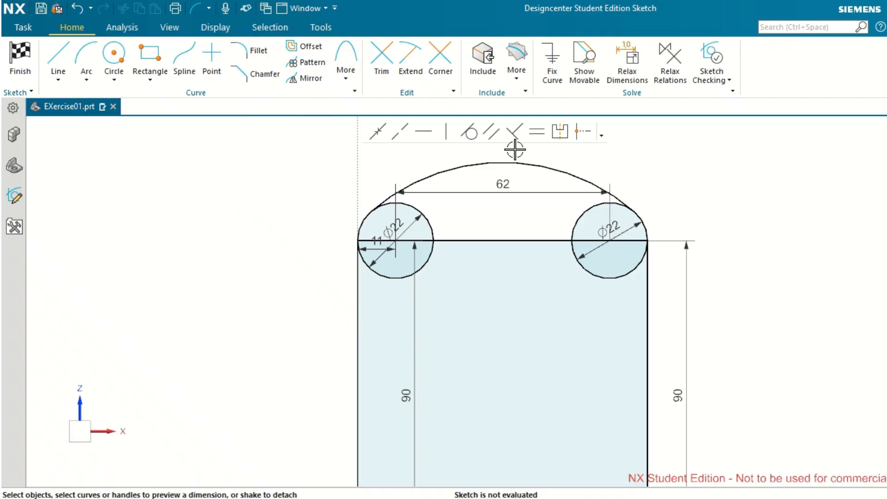
- Add a radius dimension to the arc joining the two circles and set it to 62 mm
{"action": "scroll", "coordinate": [559, 162], "scroll_direction": "up", "scroll_amount": 1}
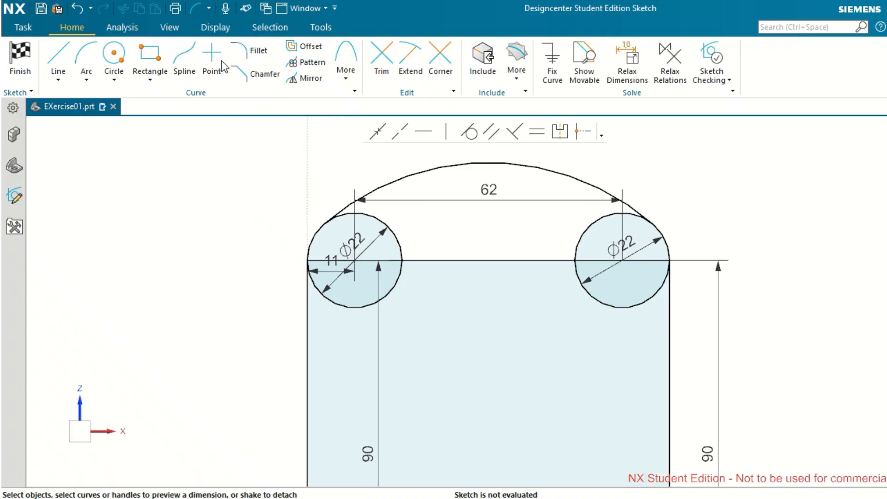
{"action": "left_click", "coordinate": [530, 168]}
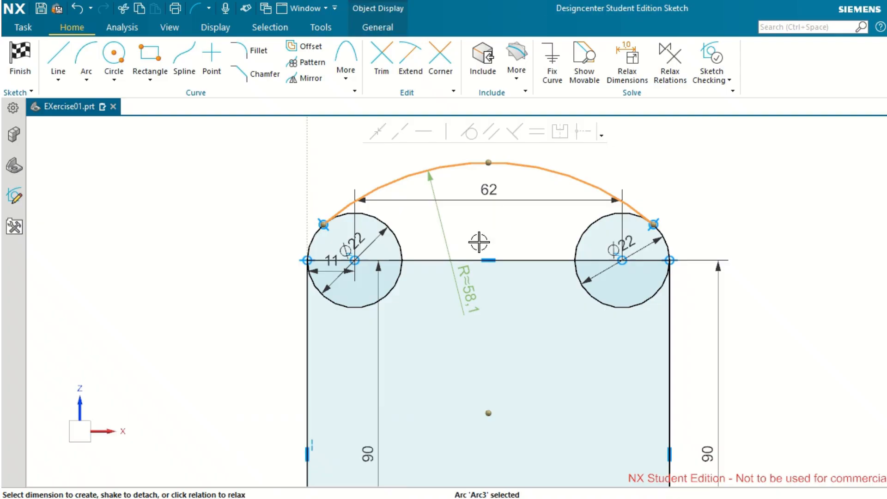
{"action": "left_click", "coordinate": [468, 266]}
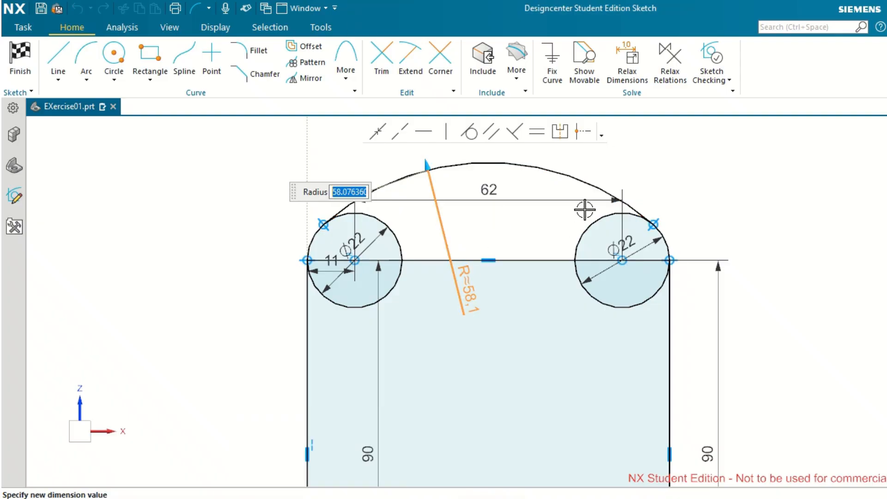
{"action": "type", "text": "6"}
{"action": "key", "text": "Return"}
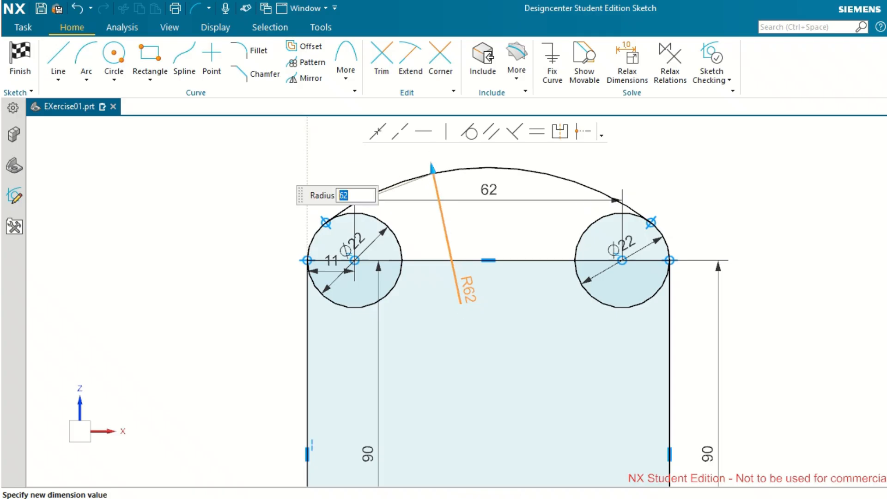
{"action": "key", "text": "Escape"}
{"action": "right_click", "coordinate": [316, 162]}
{"action": "left_click", "coordinate": [226, 173]}
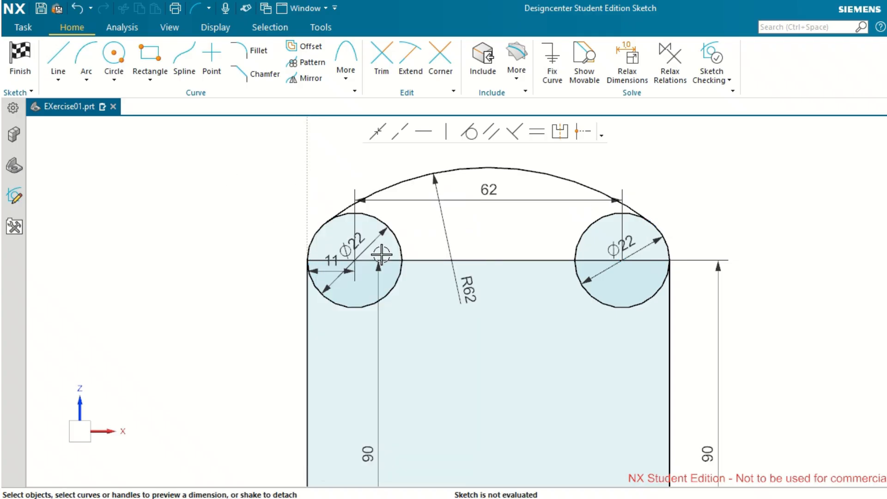
{"action": "scroll", "coordinate": [379, 254], "scroll_direction": "up", "scroll_amount": 2}
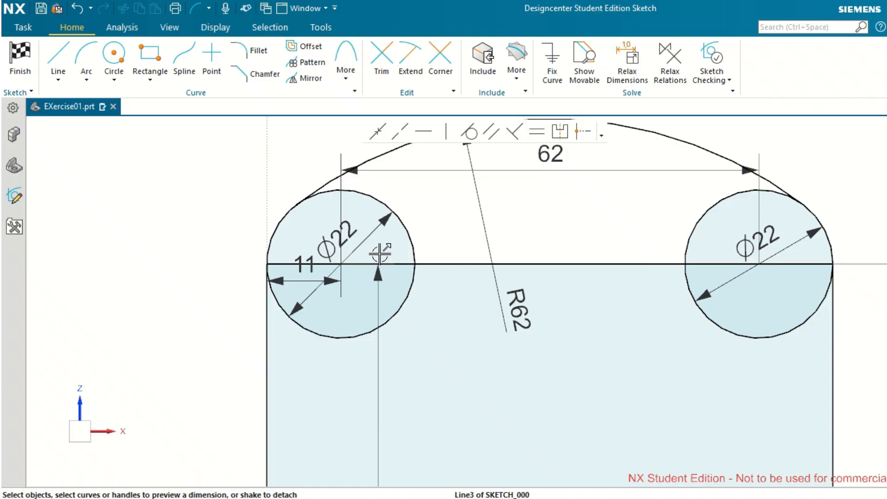
{"action": "scroll", "coordinate": [380, 254], "scroll_direction": "down", "scroll_amount": 3}
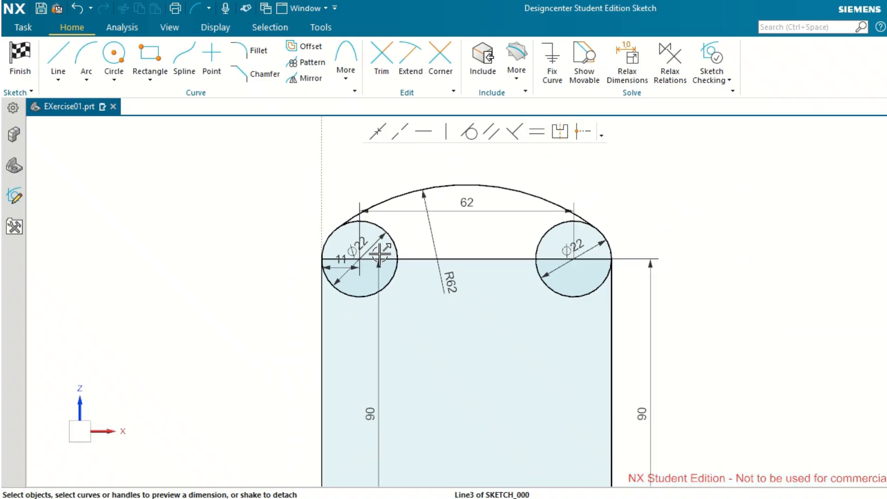
{"action": "scroll", "coordinate": [379, 251], "scroll_direction": "up", "scroll_amount": 3}
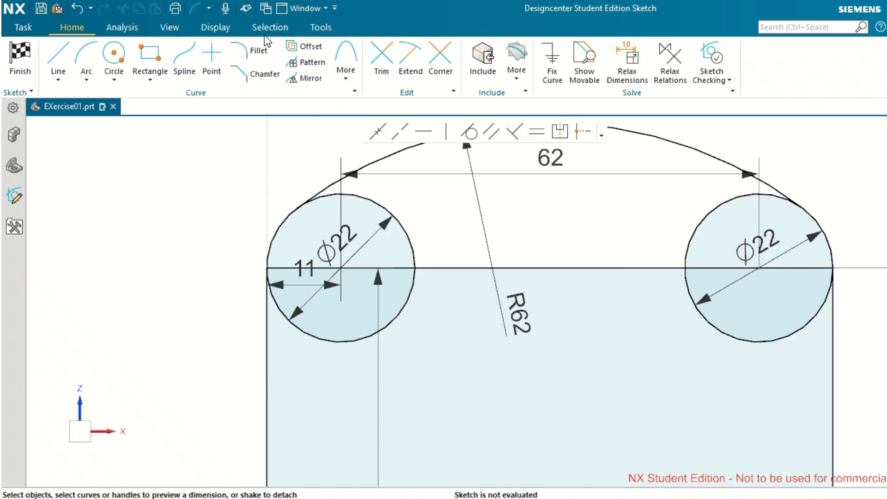
{"action": "left_click", "coordinate": [381, 60]}
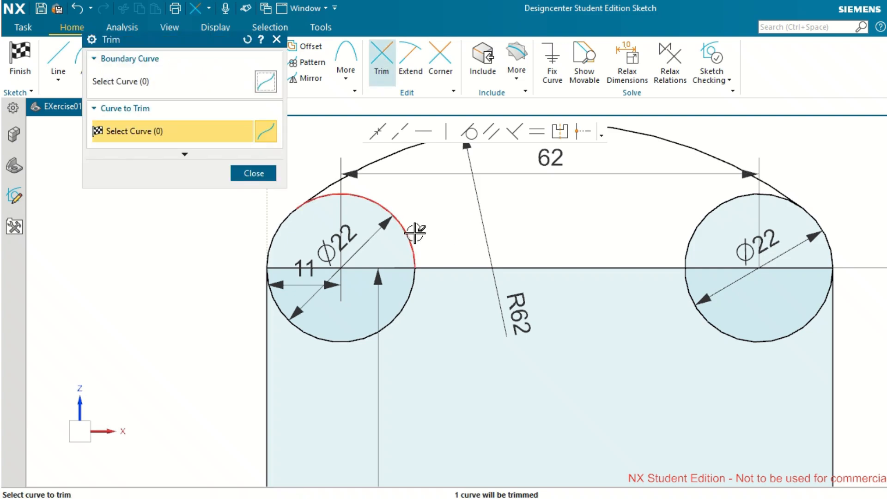
{"action": "left_click", "coordinate": [259, 175]}
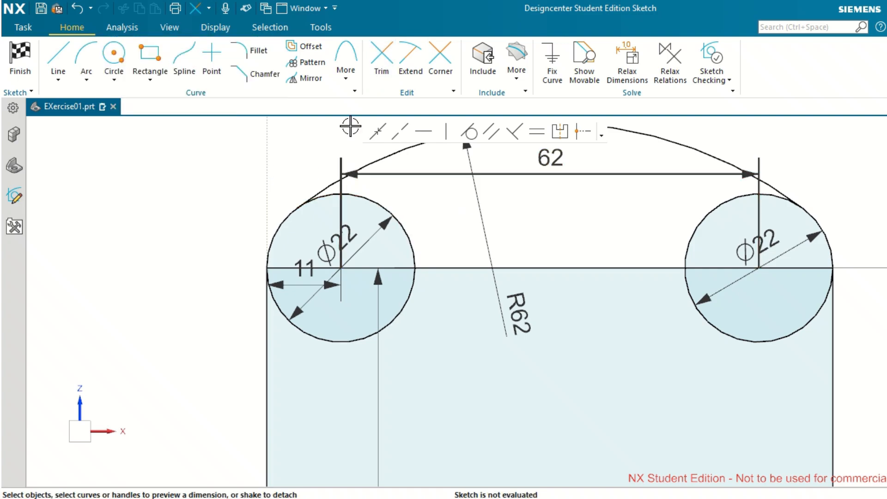
- Make the R62 top arc tangent to the upper-left circle
{"action": "left_click", "coordinate": [323, 187]}
{"action": "left_click", "coordinate": [473, 126]}
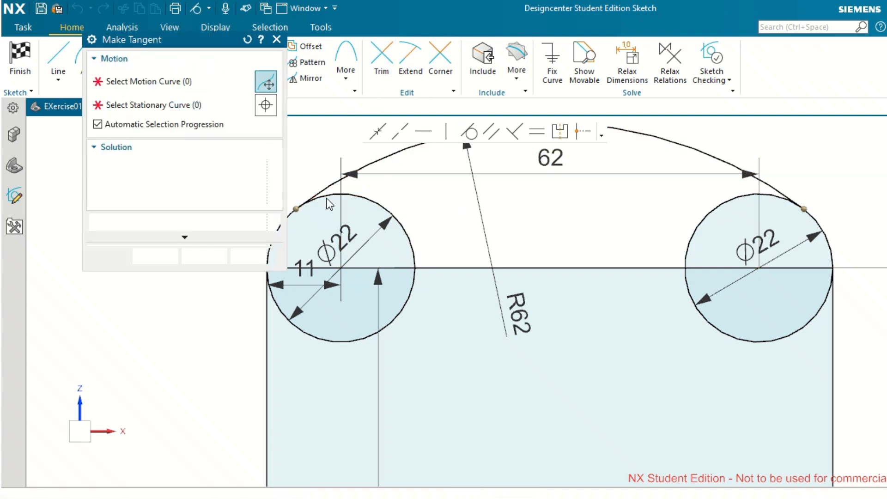
{"action": "left_click", "coordinate": [339, 188]}
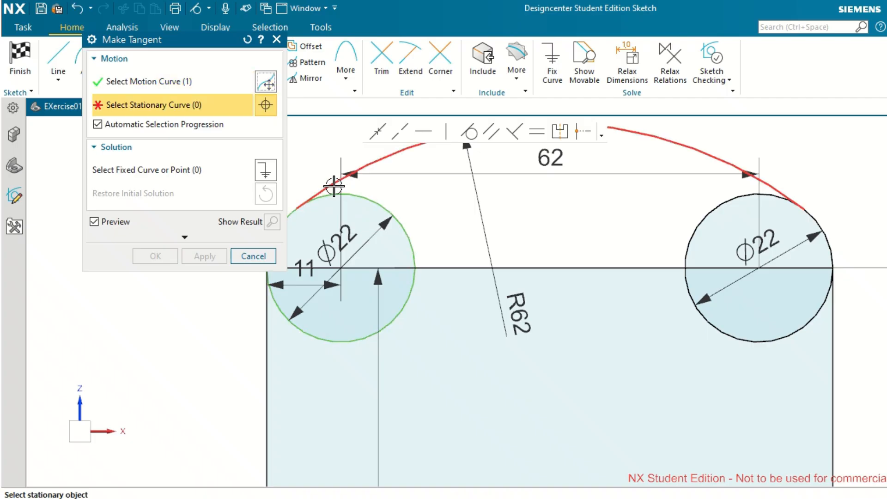
{"action": "left_click", "coordinate": [446, 179]}
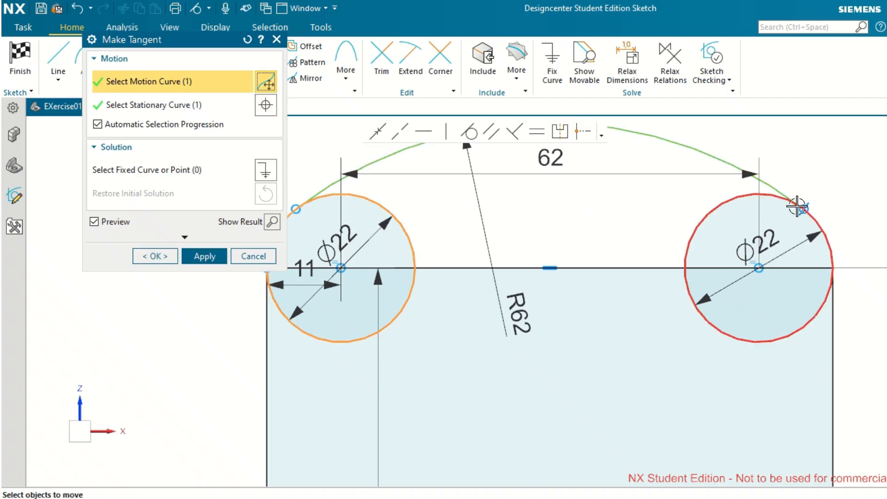
{"action": "scroll", "coordinate": [530, 310], "scroll_direction": "up", "scroll_amount": 1}
{"action": "scroll", "coordinate": [530, 311], "scroll_direction": "down", "scroll_amount": 1}
{"action": "left_click", "coordinate": [157, 255]}
- Trim away the inner and lower portions of the upper-left circle, keeping only its outer arc between the side line and the top arc
{"action": "scroll", "coordinate": [221, 223], "scroll_direction": "up", "scroll_amount": 2}
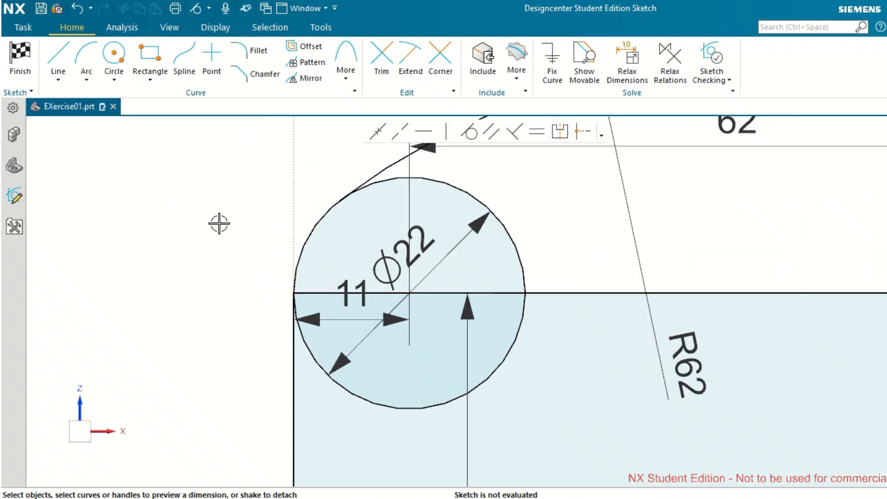
{"action": "left_click", "coordinate": [382, 60]}
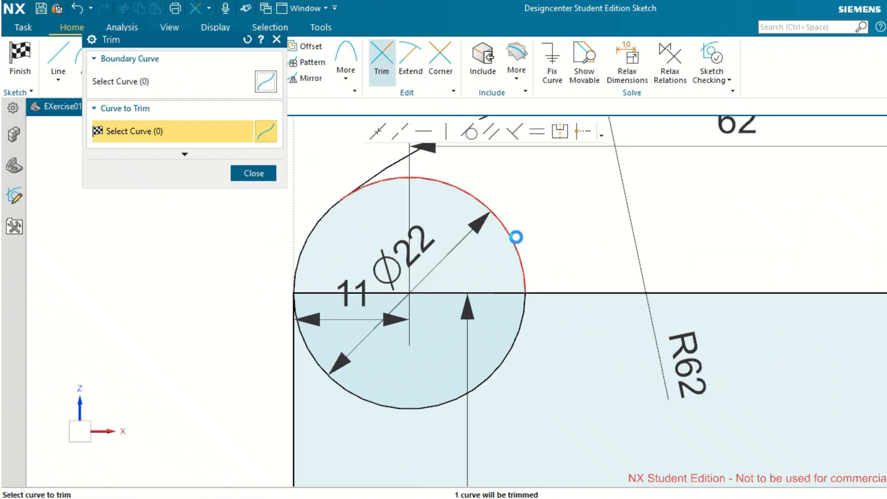
{"action": "left_click", "coordinate": [519, 233]}
{"action": "left_click", "coordinate": [512, 350]}
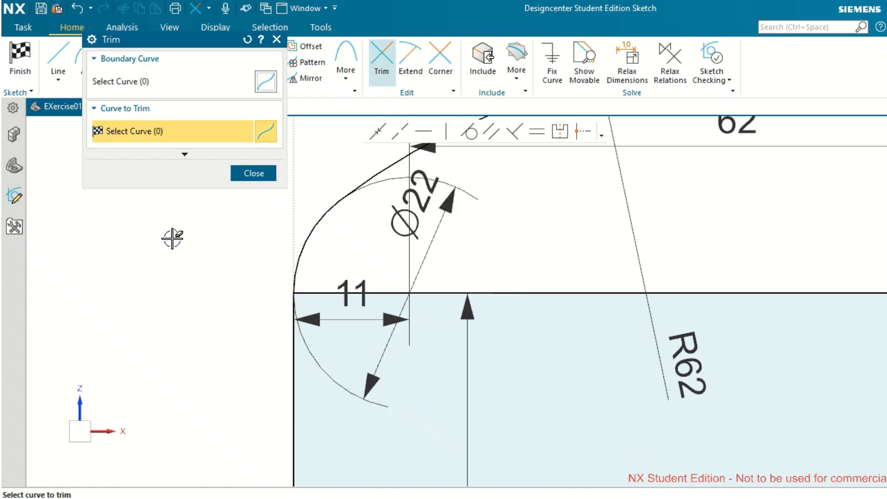
- Trim away the inner and lower portions of the upper-right circle, keeping only its outer corner arc
{"action": "scroll", "coordinate": [172, 235], "scroll_direction": "down", "scroll_amount": 3}
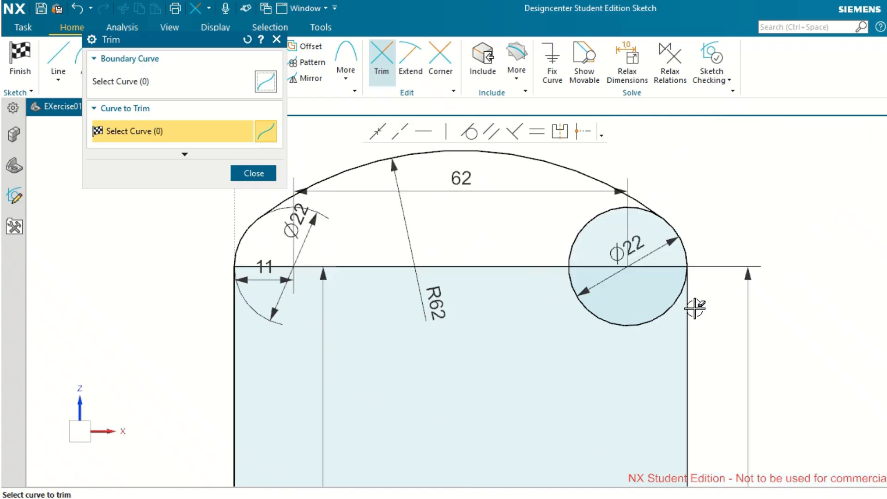
{"action": "scroll", "coordinate": [698, 310], "scroll_direction": "up", "scroll_amount": 3}
{"action": "left_click", "coordinate": [643, 308]}
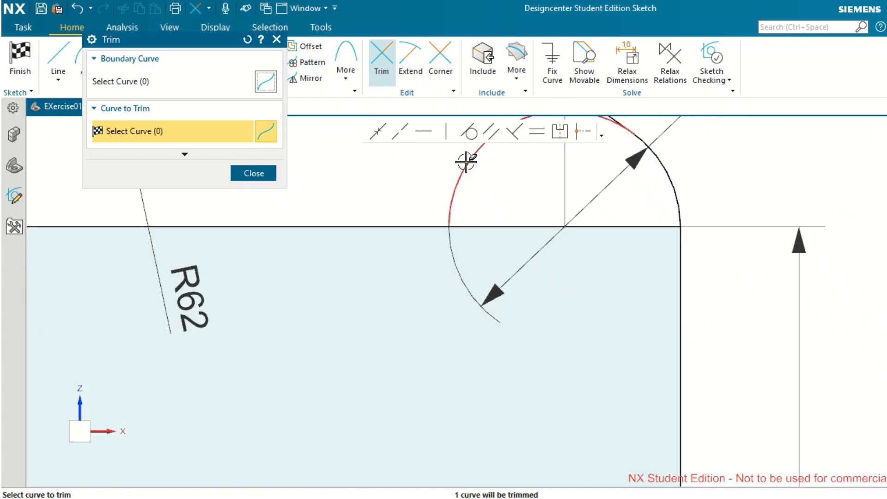
{"action": "left_click", "coordinate": [466, 161]}
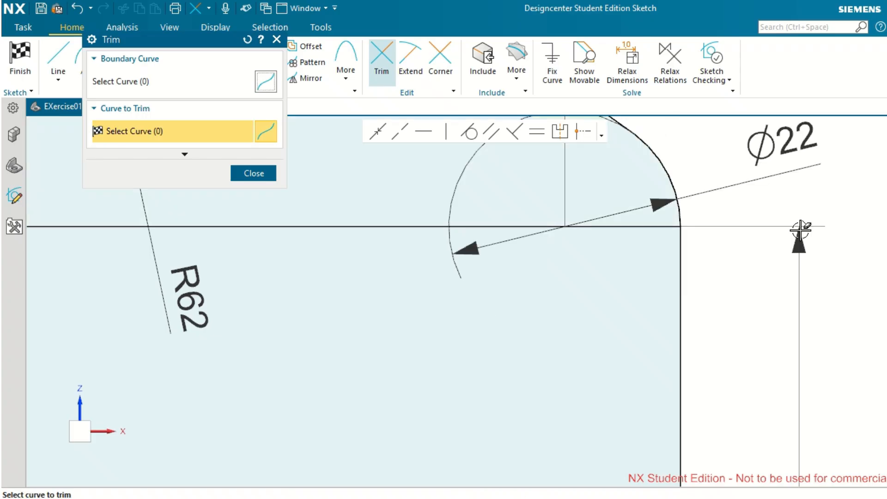
{"action": "scroll", "coordinate": [800, 230], "scroll_direction": "down", "scroll_amount": 2}
{"action": "left_click", "coordinate": [263, 174]}
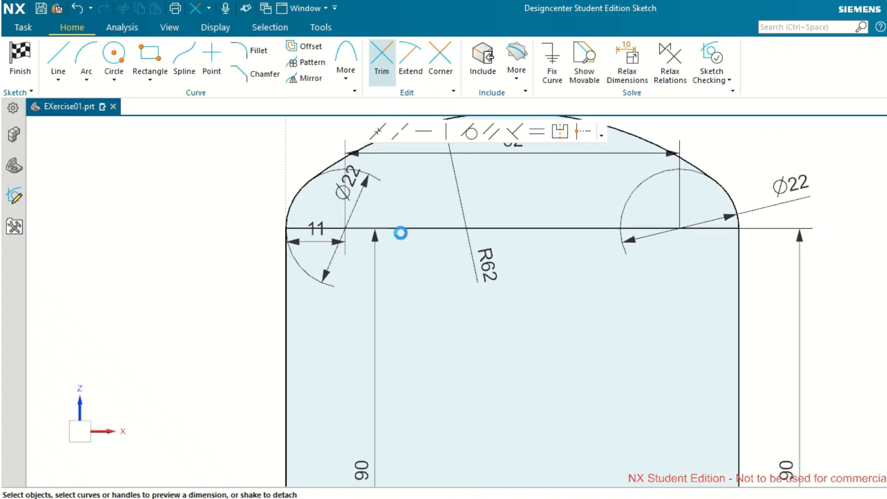
- Delete the rectangle's top edge line beneath the R62 arc and finish the sketch
{"action": "left_click", "coordinate": [621, 231]}
{"action": "key", "text": "Delete"}
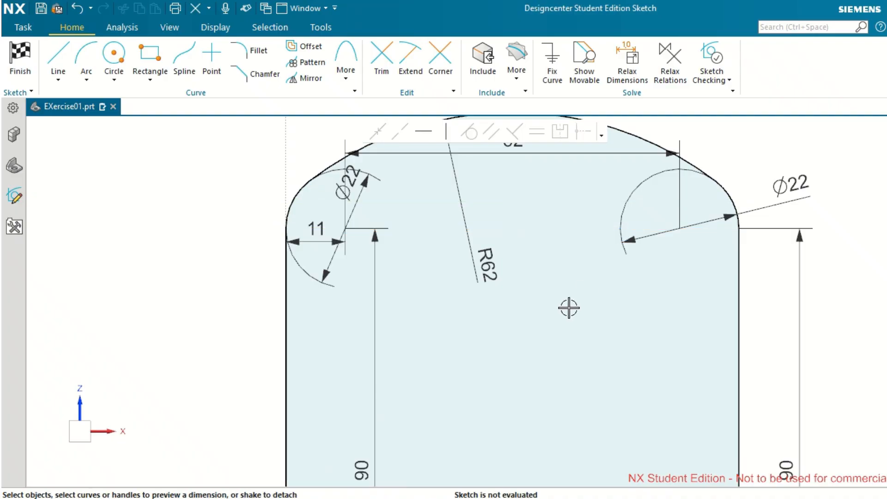
{"action": "scroll", "coordinate": [569, 307], "scroll_direction": "down", "scroll_amount": 4}
{"action": "scroll", "coordinate": [569, 307], "scroll_direction": "up", "scroll_amount": 2}
{"action": "scroll", "coordinate": [569, 308], "scroll_direction": "down", "scroll_amount": 1}
{"action": "scroll", "coordinate": [600, 414], "scroll_direction": "down", "scroll_amount": 2}
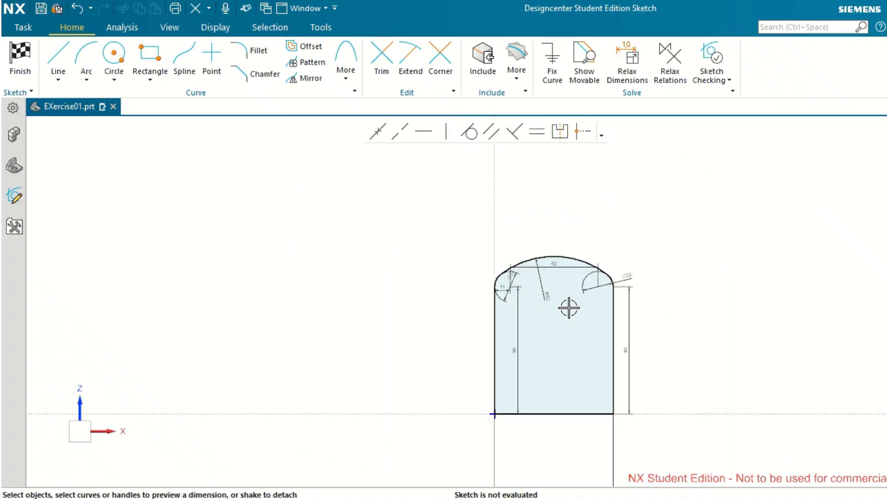
{"action": "scroll", "coordinate": [604, 418], "scroll_direction": "up", "scroll_amount": 1}
{"action": "scroll", "coordinate": [682, 306], "scroll_direction": "up", "scroll_amount": 1}
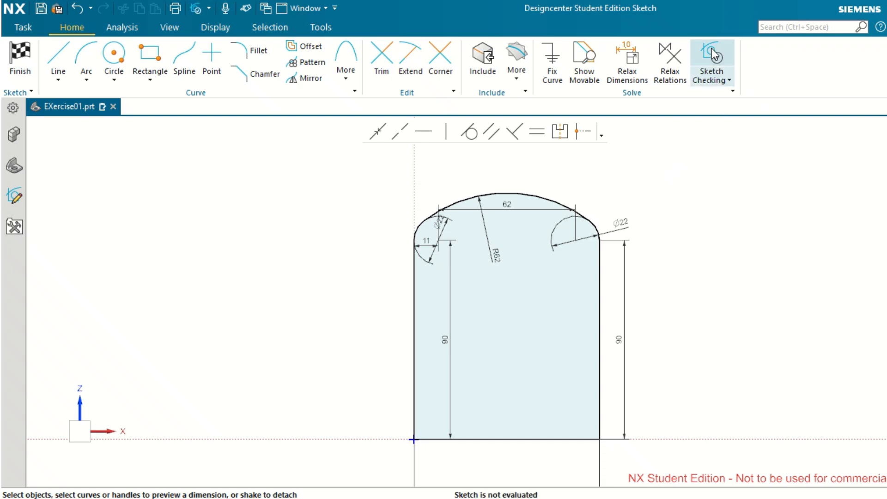
{"action": "left_click", "coordinate": [21, 52]}
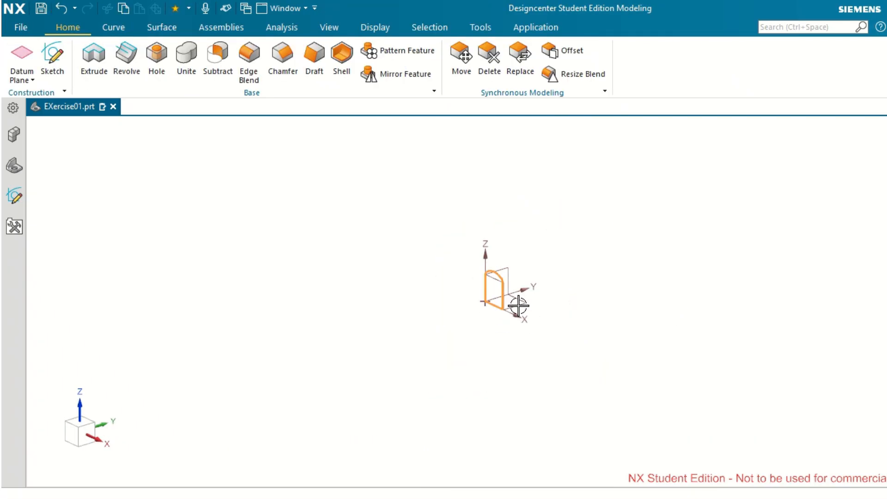
- Extrude the closed profile with a start distance of 10 mm and an end distance of 0 mm
{"action": "scroll", "coordinate": [519, 300], "scroll_direction": "up", "scroll_amount": 8}
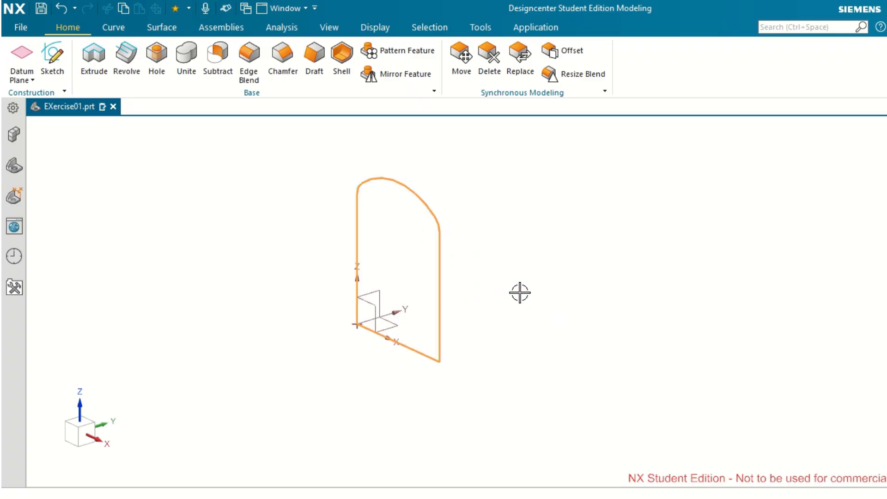
{"action": "left_click", "coordinate": [93, 55]}
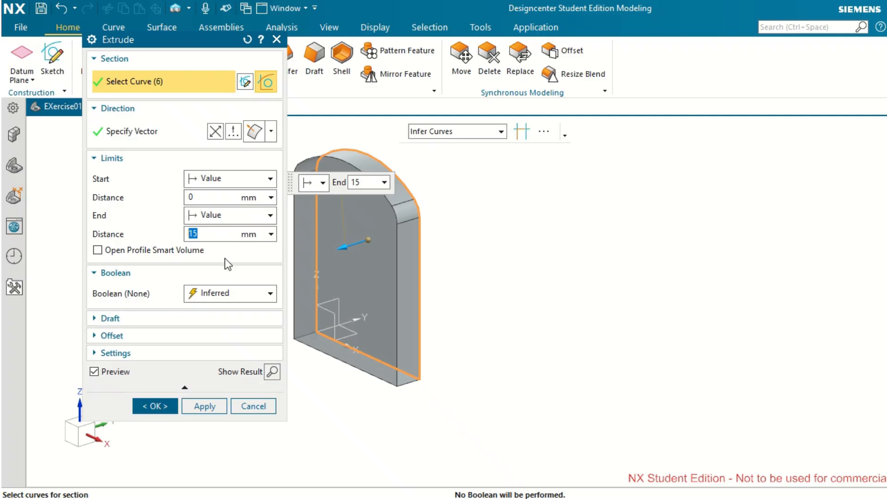
{"action": "left_click", "coordinate": [206, 179]}
{"action": "left_click", "coordinate": [203, 195]}
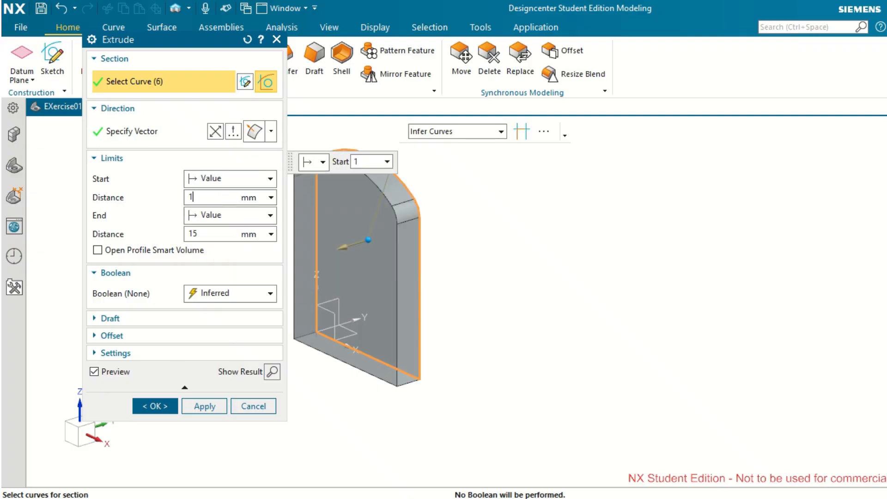
{"action": "type", "text": "10"}
{"action": "key", "text": "Tab"}
{"action": "left_click", "coordinate": [214, 233]}
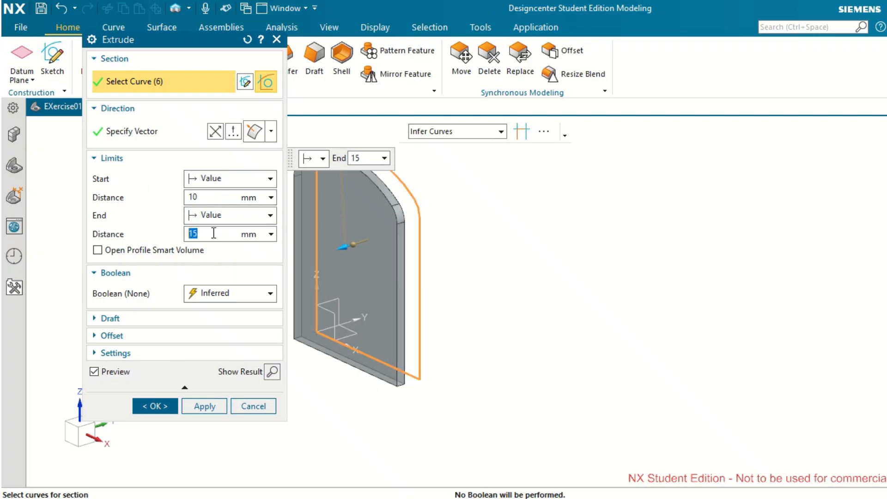
{"action": "key", "text": "Tab"}
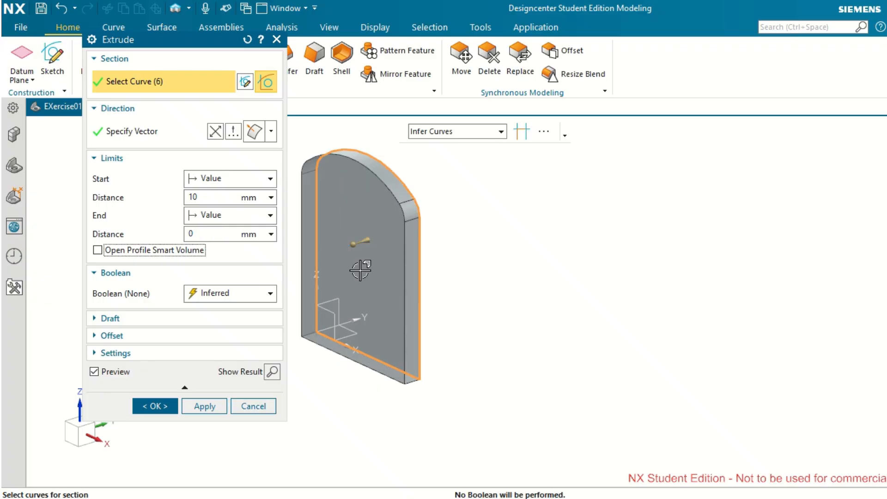
{"action": "middle_click_drag", "start_coordinate": [572, 306], "coordinate": [653, 282]}
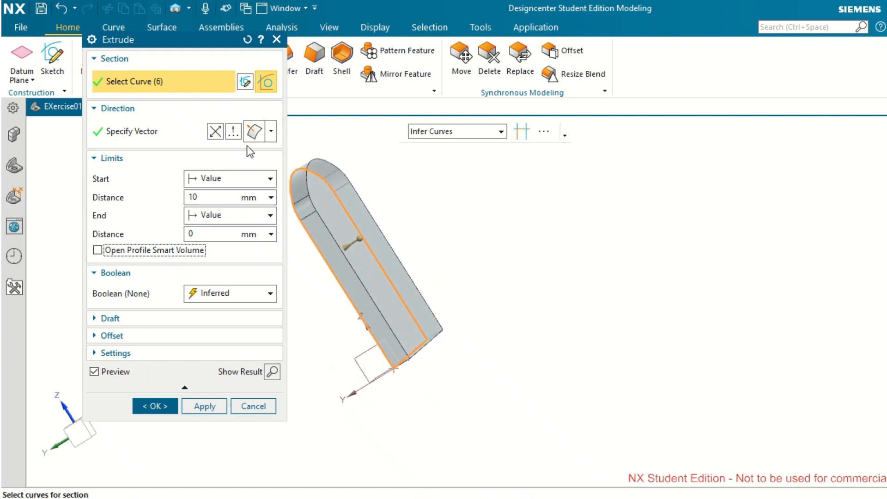
{"action": "middle_click_drag", "start_coordinate": [543, 292], "coordinate": [590, 265]}
{"action": "left_click", "coordinate": [156, 411]}
- Save the part with the extruded plate
{"action": "middle_click_drag", "start_coordinate": [213, 405], "coordinate": [253, 346]}
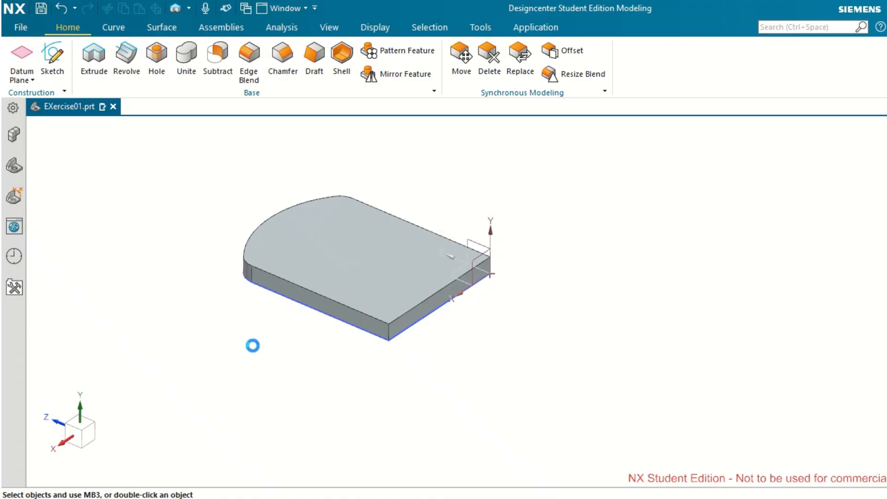
{"action": "key", "text": "ctrl+s"}
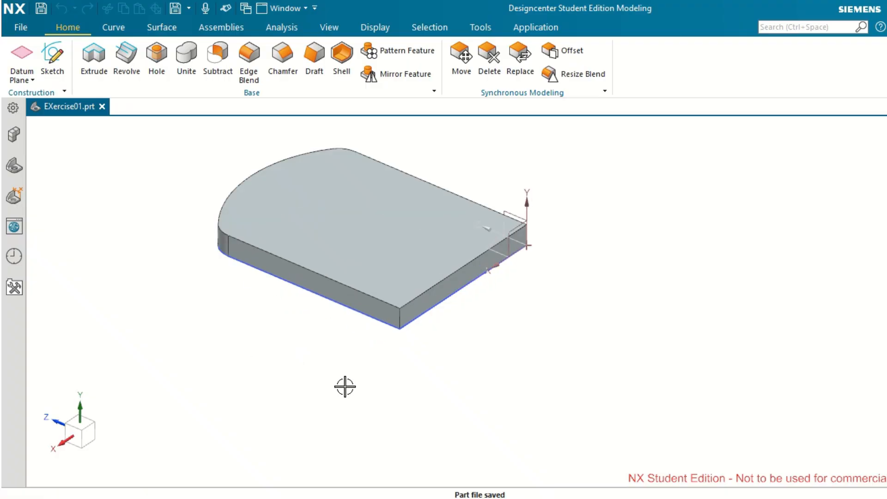
{"action": "mouse_move", "coordinate": [388, 341]}
{"action": "middle_mouse_down"}
{"action": "mouse_move", "coordinate": [360, 376]}
{"action": "mouse_move", "coordinate": [374, 399]}
{"action": "mouse_move", "coordinate": [403, 376]}
{"action": "mouse_move", "coordinate": [394, 362]}
{"action": "mouse_move", "coordinate": [353, 348]}
{"action": "mouse_move", "coordinate": [378, 345]}
{"action": "mouse_move", "coordinate": [390, 367]}
{"action": "mouse_move", "coordinate": [356, 360]}
{"action": "mouse_move", "coordinate": [361, 351]}
{"action": "mouse_move", "coordinate": [374, 353]}
{"action": "mouse_move", "coordinate": [376, 364]}
{"action": "mouse_move", "coordinate": [369, 360]}
{"action": "middle_mouse_up"}
{"action": "key", "text": "ctrl+s"}
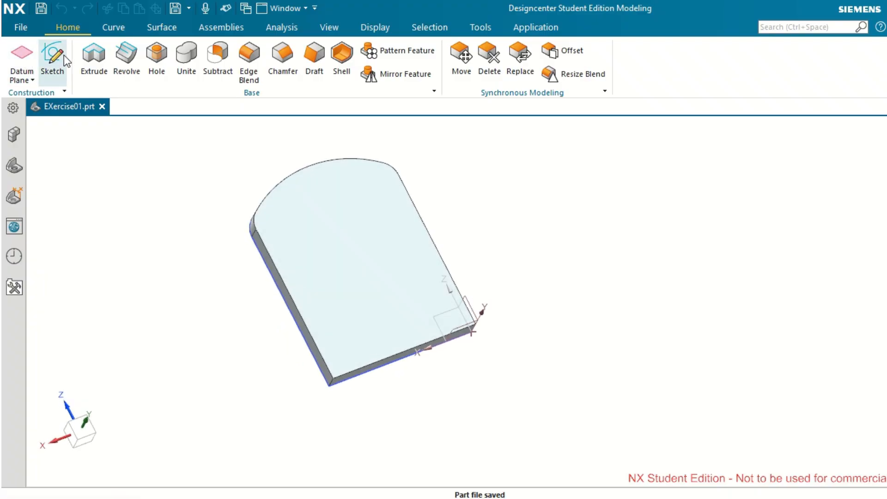
- Start a new sketch on the XZ plane of the datum coordinate system with the plane normal reversed
{"action": "left_click", "coordinate": [17, 167]}
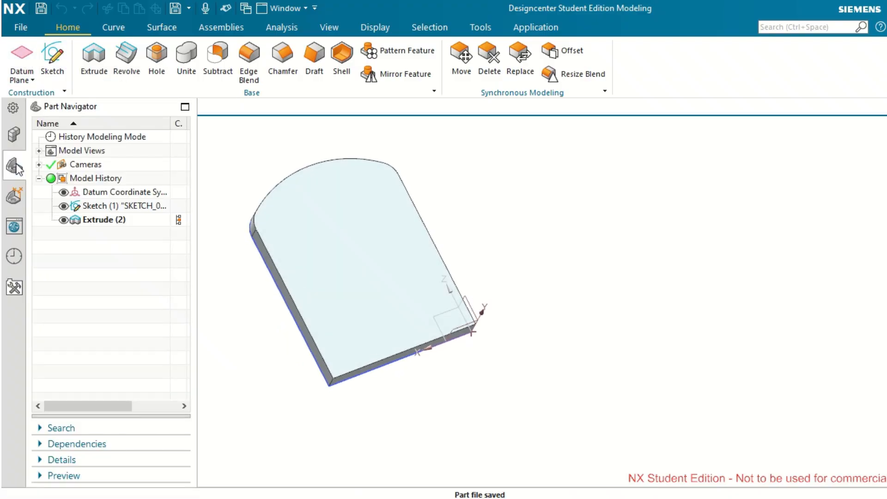
{"action": "left_click", "coordinate": [50, 54]}
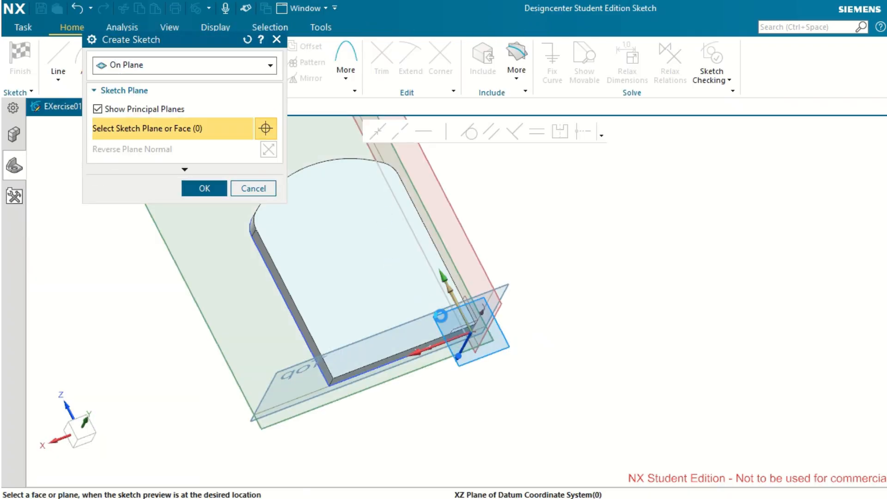
{"action": "left_click", "coordinate": [441, 317]}
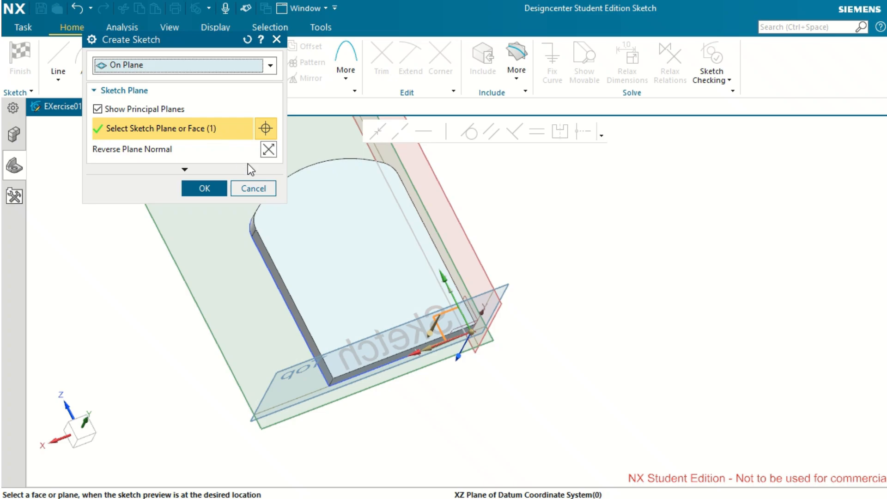
{"action": "left_click", "coordinate": [268, 149]}
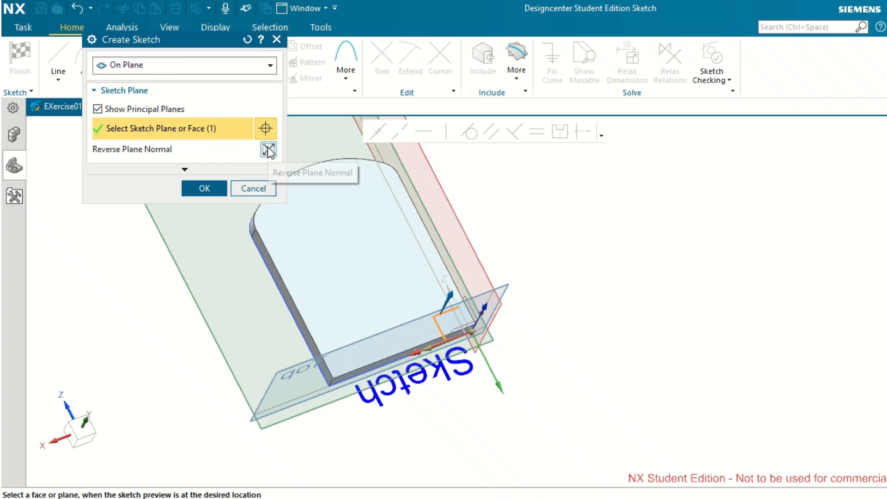
{"action": "left_click", "coordinate": [211, 194]}
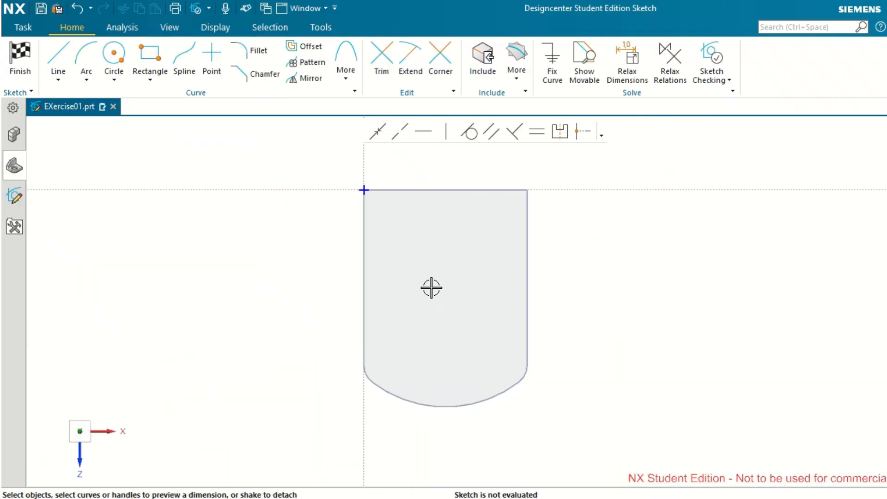
- Draw two 34 mm diameter circles centred on the sketch origin and on the plate's other square corner
{"action": "scroll", "coordinate": [431, 287], "scroll_direction": "up", "scroll_amount": 1}
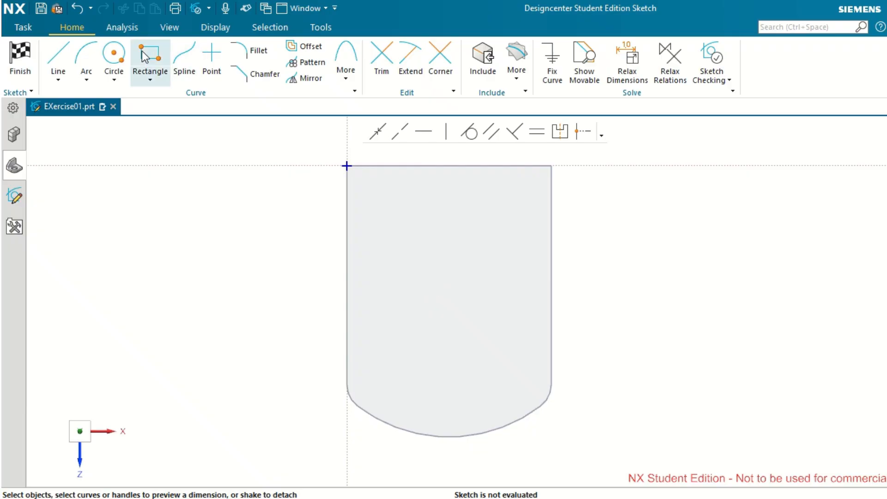
{"action": "scroll", "coordinate": [386, 388], "scroll_direction": "up", "scroll_amount": 1}
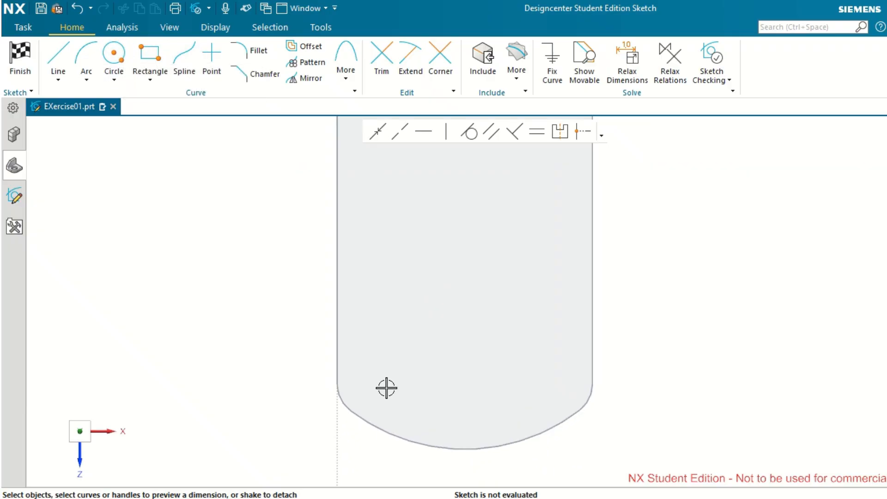
{"action": "scroll", "coordinate": [386, 388], "scroll_direction": "down", "scroll_amount": 4}
{"action": "scroll", "coordinate": [406, 283], "scroll_direction": "up", "scroll_amount": 2}
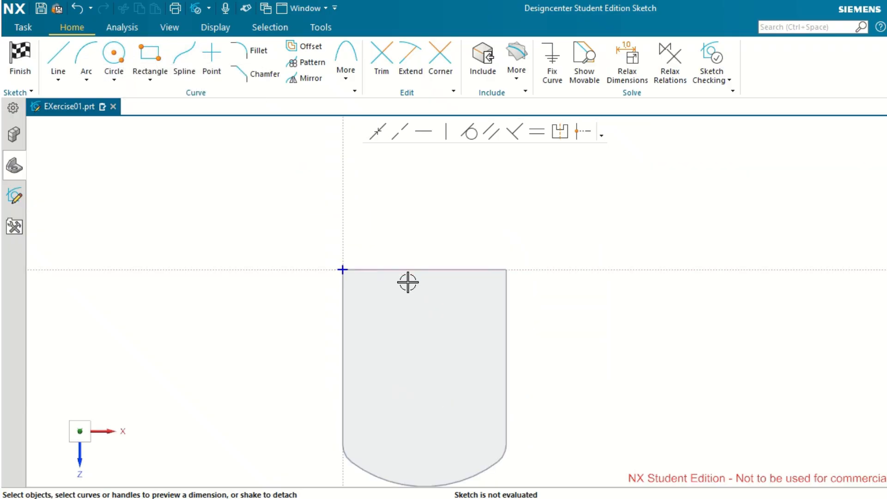
{"action": "left_click", "coordinate": [111, 59]}
{"action": "left_click", "coordinate": [361, 255]}
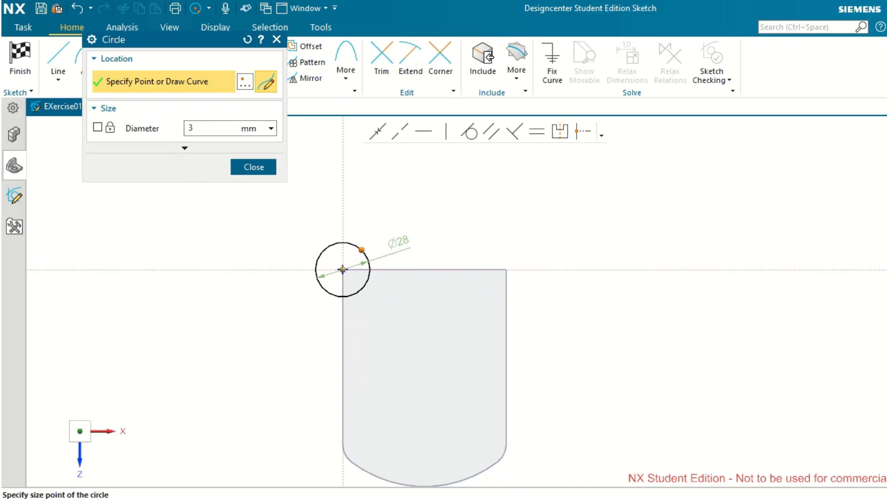
{"action": "left_click", "coordinate": [361, 249]}
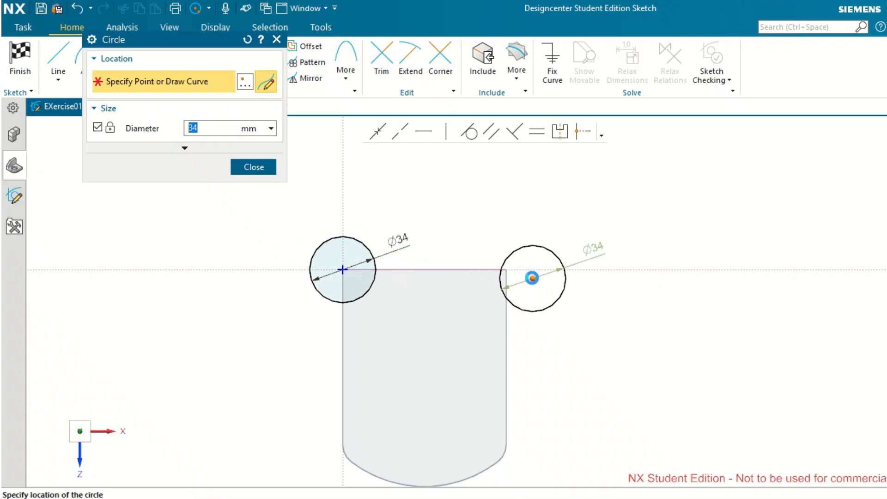
{"action": "left_click", "coordinate": [507, 269]}
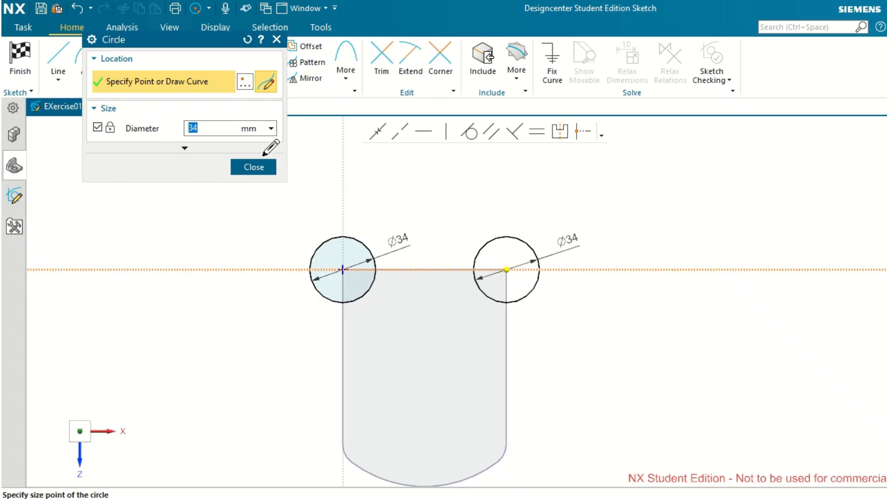
{"action": "left_click", "coordinate": [255, 168]}
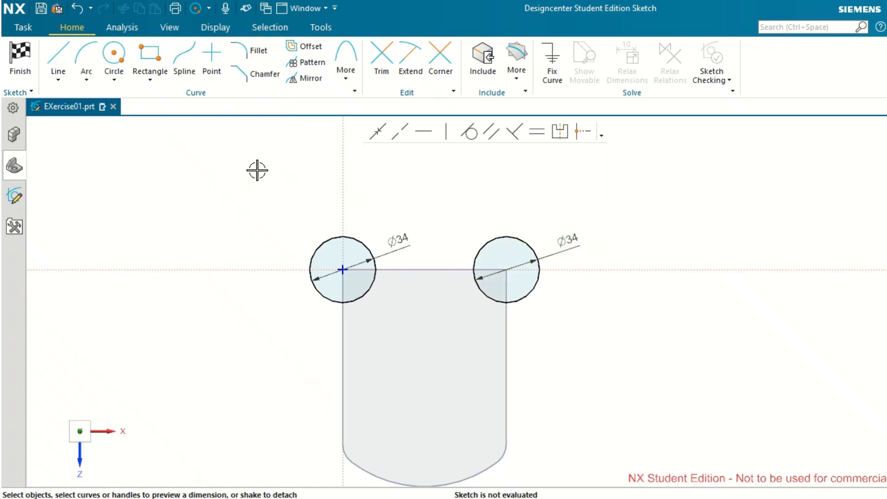
- Dimension the horizontal distance between the centres of the two 34 mm circles and set it to 84 mm
{"action": "scroll", "coordinate": [398, 226], "scroll_direction": "down", "scroll_amount": 2}
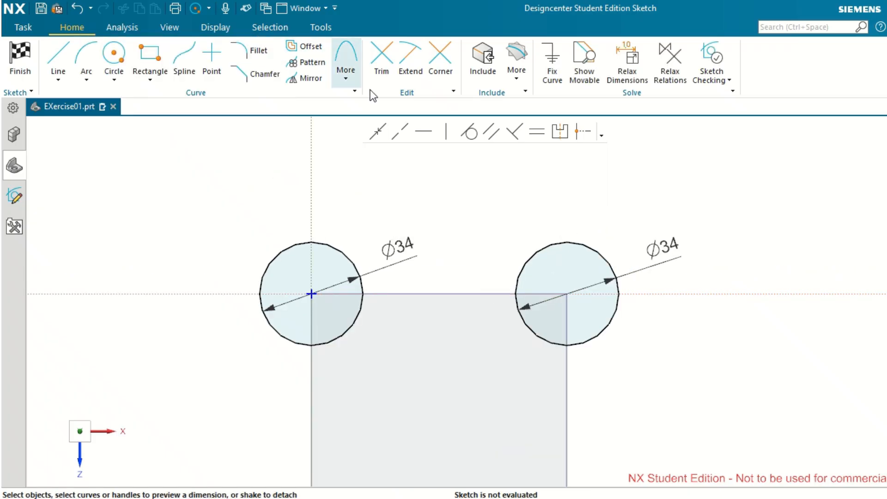
{"action": "left_click", "coordinate": [312, 293]}
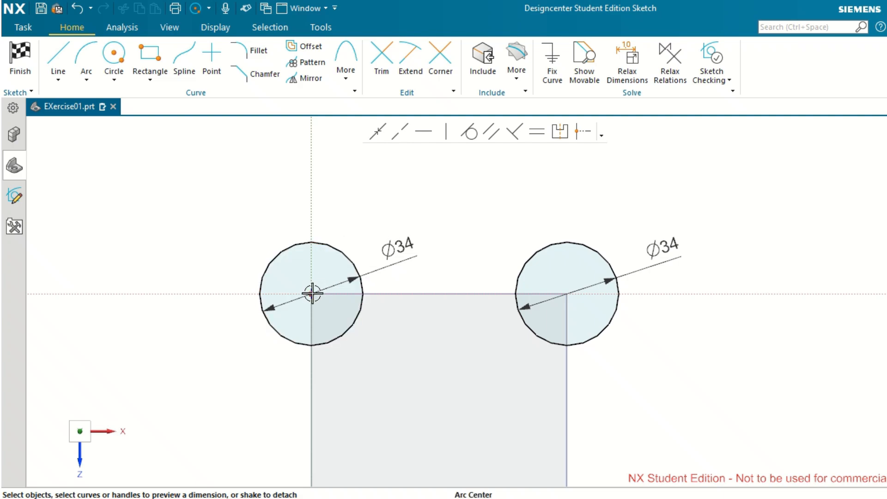
{"action": "left_click", "coordinate": [567, 293]}
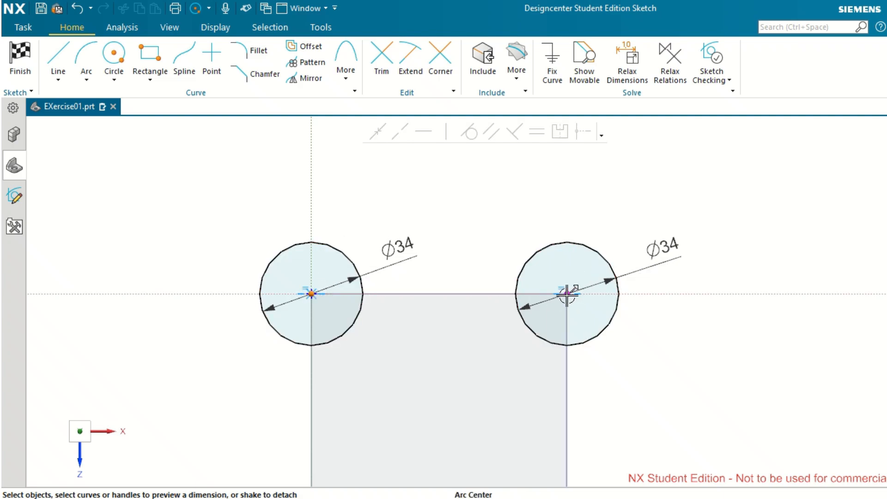
{"action": "left_click", "coordinate": [445, 258]}
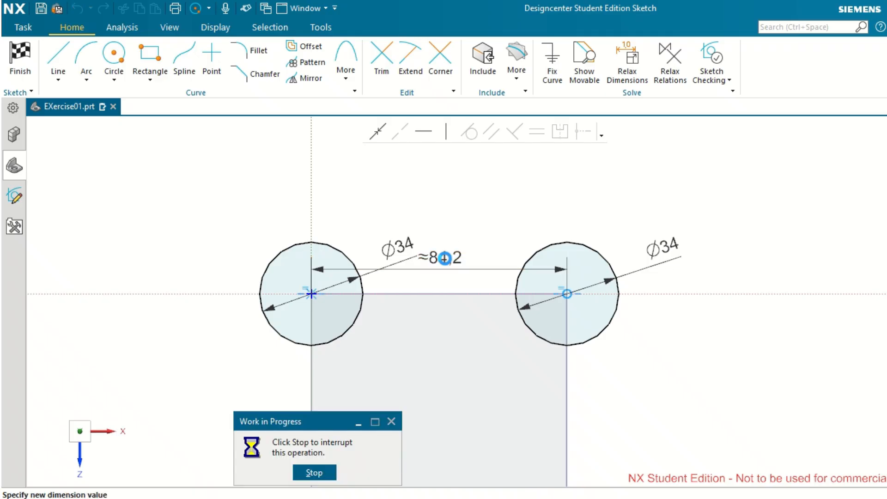
{"action": "type", "text": "8"}
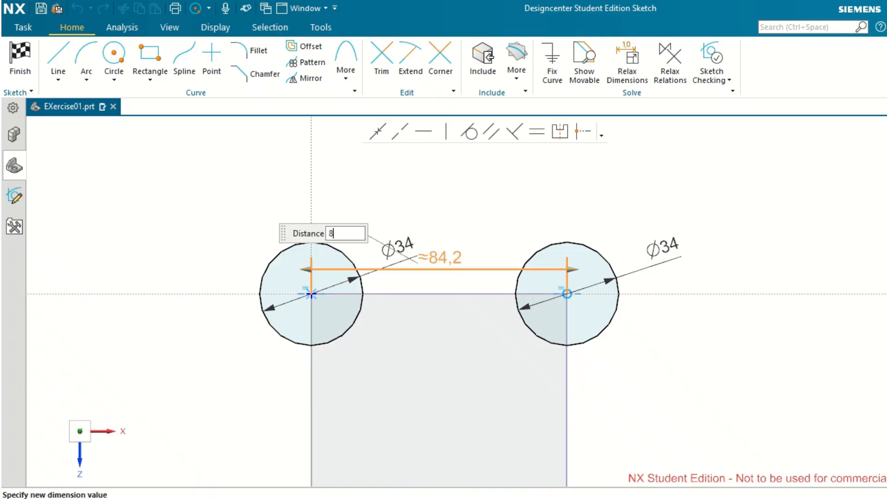
{"action": "key", "text": "Return"}
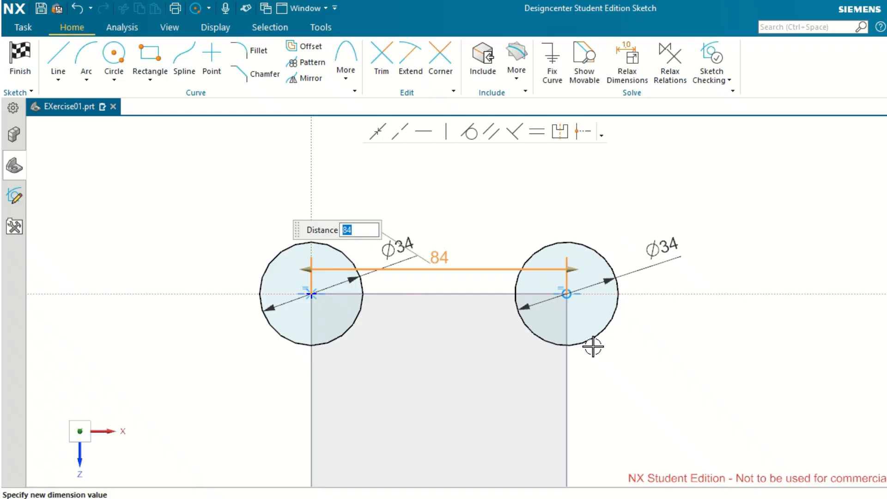
- Draw a 25 mm vertical line downward from the lowest point of the circle at the sketch origin
{"action": "scroll", "coordinate": [591, 347], "scroll_direction": "up", "scroll_amount": 2}
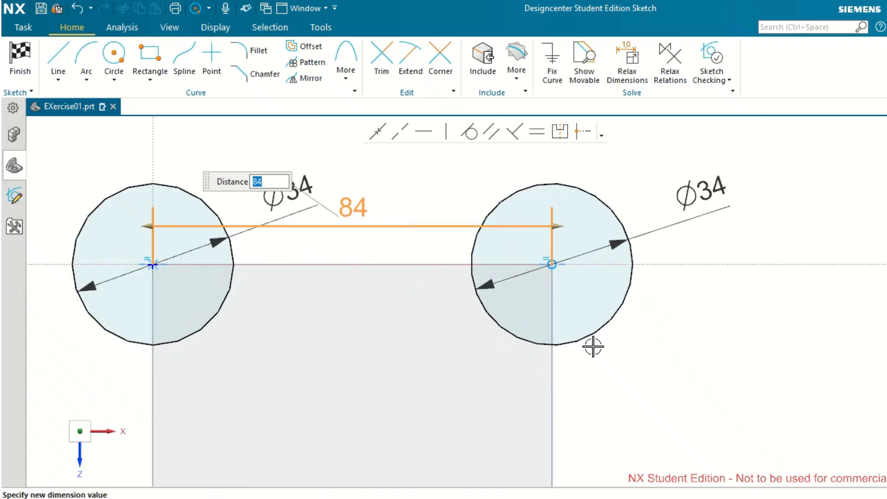
{"action": "scroll", "coordinate": [591, 348], "scroll_direction": "down", "scroll_amount": 5}
{"action": "scroll", "coordinate": [568, 425], "scroll_direction": "up", "scroll_amount": 2}
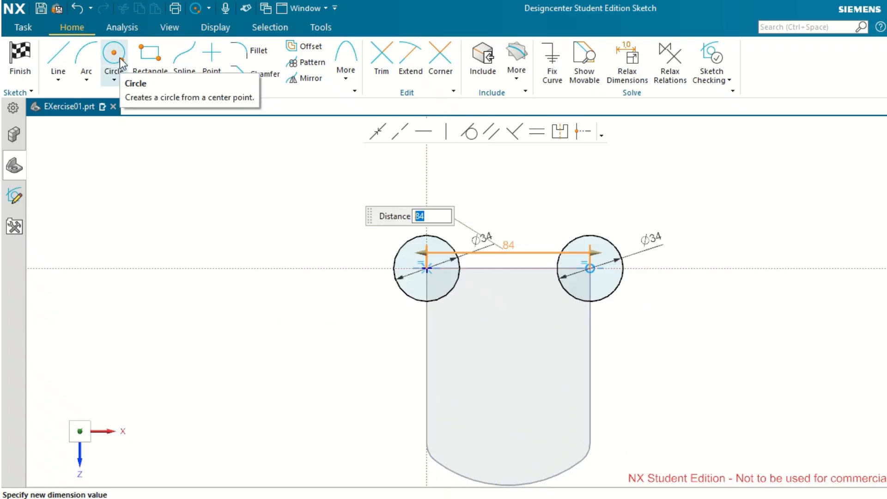
{"action": "left_click", "coordinate": [66, 57]}
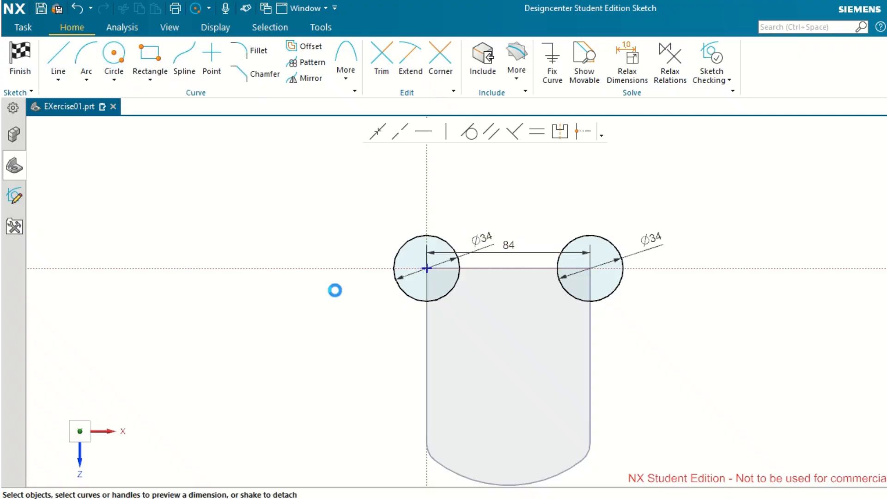
{"action": "scroll", "coordinate": [392, 334], "scroll_direction": "down", "scroll_amount": 2}
{"action": "scroll", "coordinate": [404, 329], "scroll_direction": "up", "scroll_amount": 3}
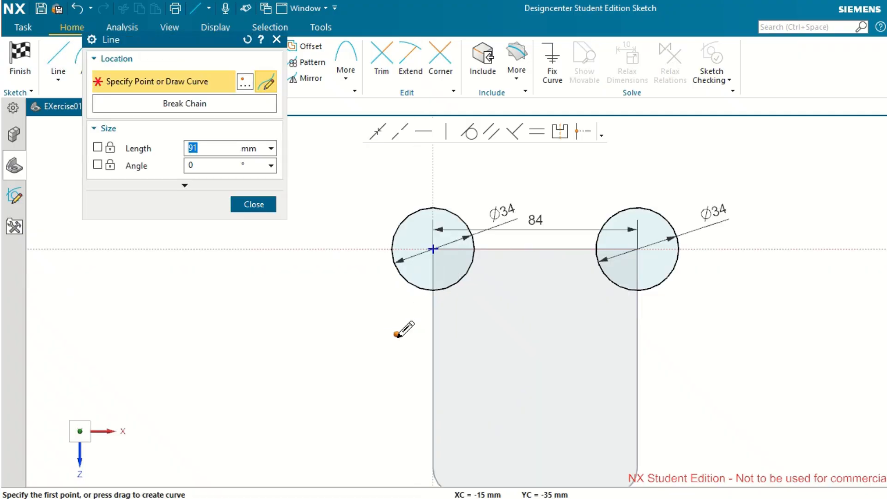
{"action": "left_click", "coordinate": [433, 289]}
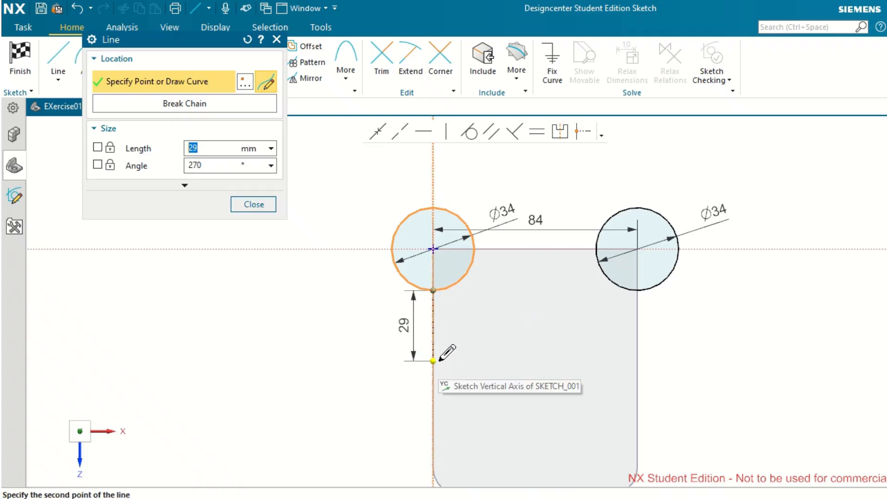
{"action": "type", "text": "25"}
{"action": "key", "text": "Return"}
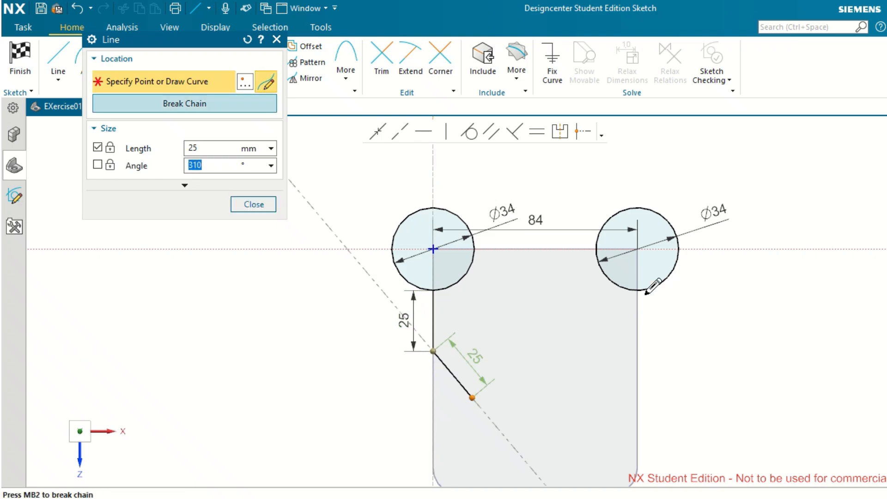
{"action": "key", "text": "Escape"}
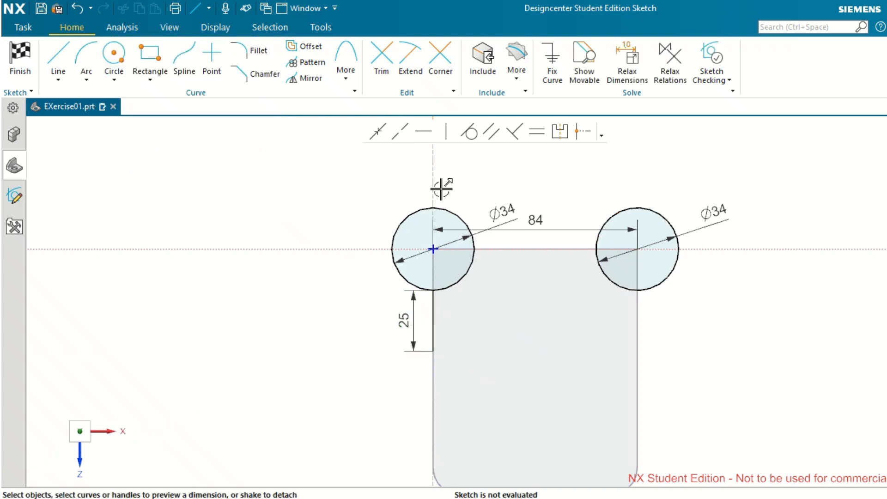
{"action": "left_click", "coordinate": [58, 58]}
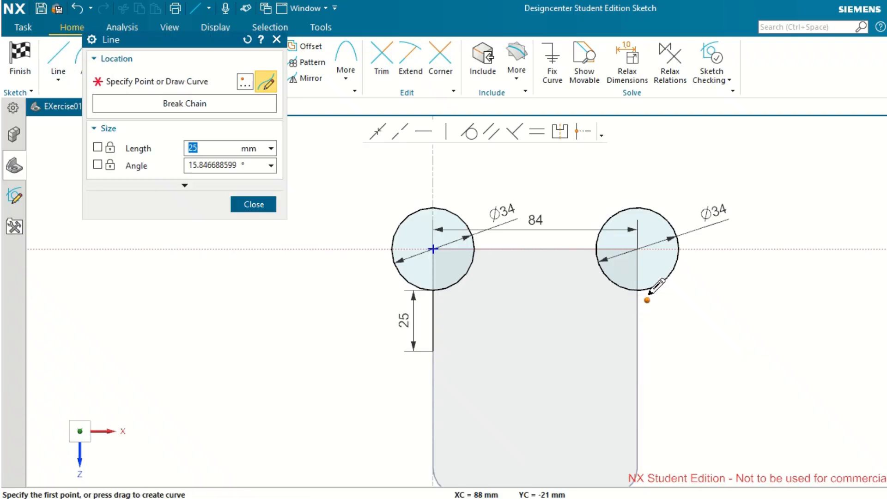
{"action": "left_click", "coordinate": [638, 289]}
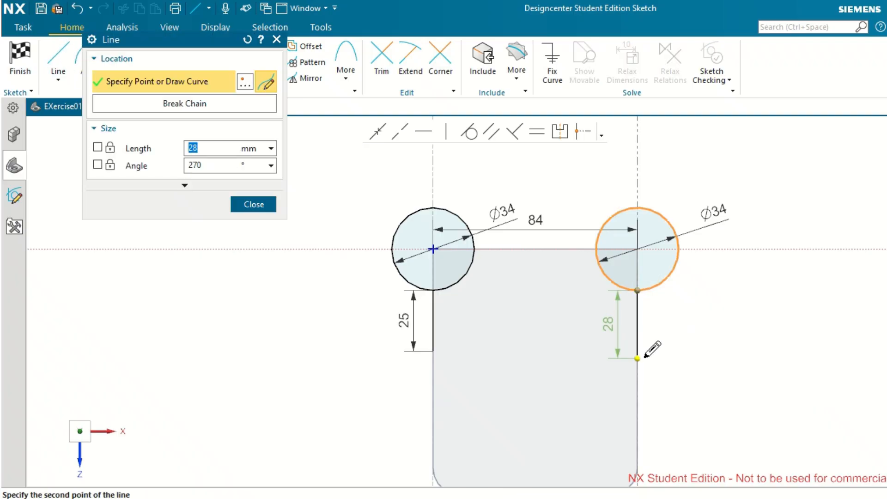
{"action": "type", "text": "25"}
{"action": "key", "text": "Tab"}
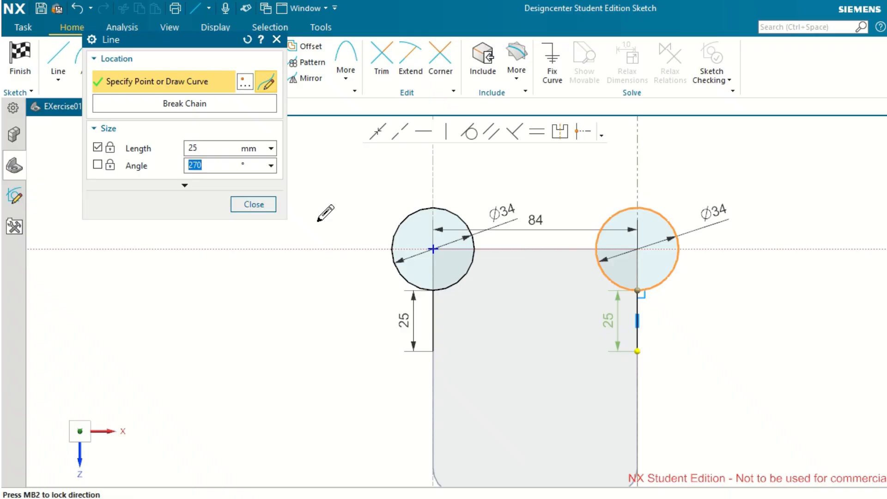
{"action": "left_click", "coordinate": [254, 205]}
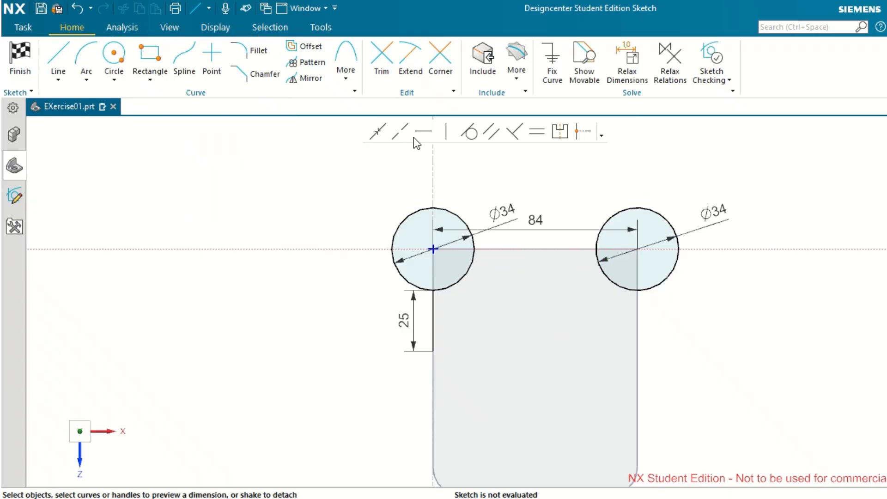
- Try a line from the second circle's lowest point with a 25 mm length and a 25° relative angle, and undo it
{"action": "left_click", "coordinate": [58, 58]}
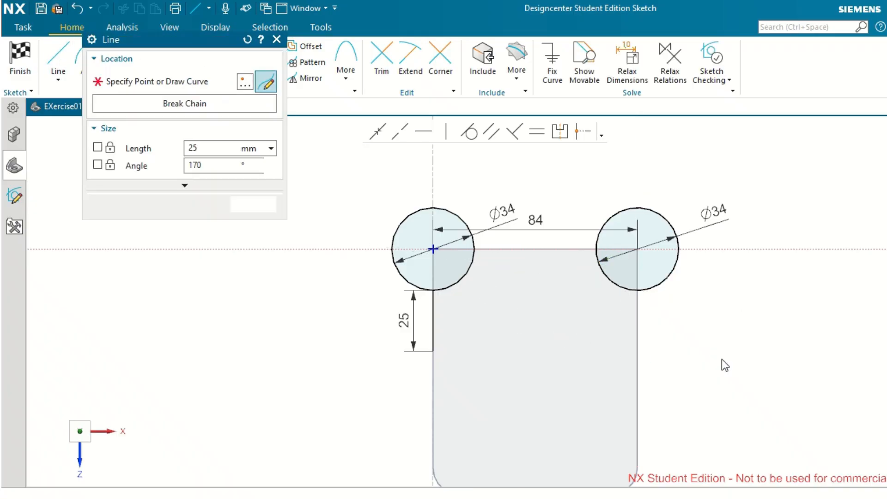
{"action": "left_click", "coordinate": [639, 284]}
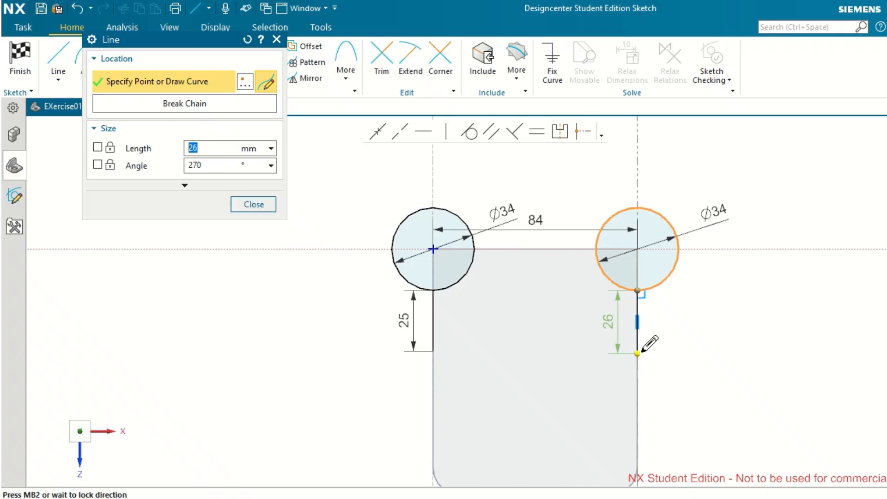
{"action": "key", "text": "Tab"}
{"action": "type", "text": "25"}
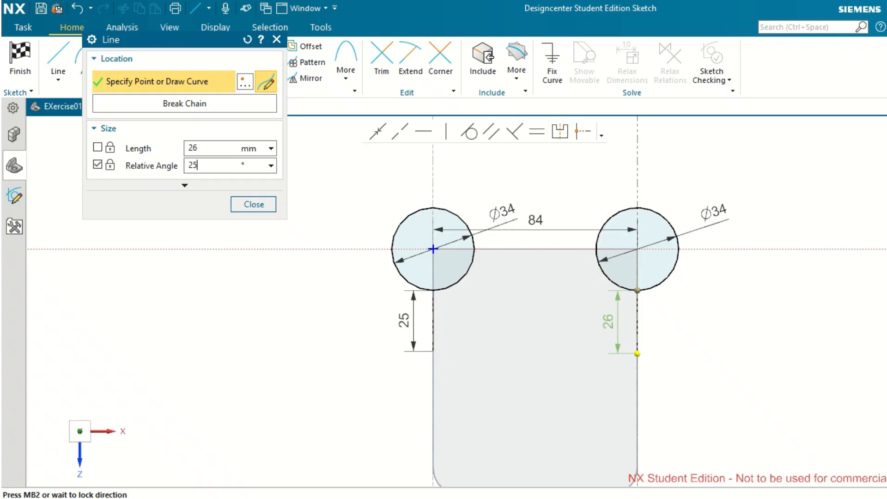
{"action": "double_click", "coordinate": [204, 148]}
{"action": "type", "text": "12"}
{"action": "key", "text": "BackSpace"}
{"action": "type", "text": "1"}
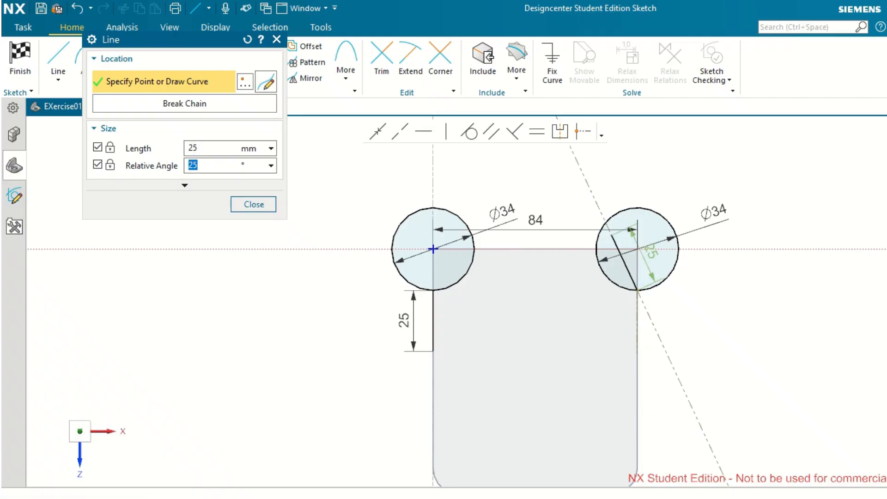
{"action": "key", "text": "Return"}
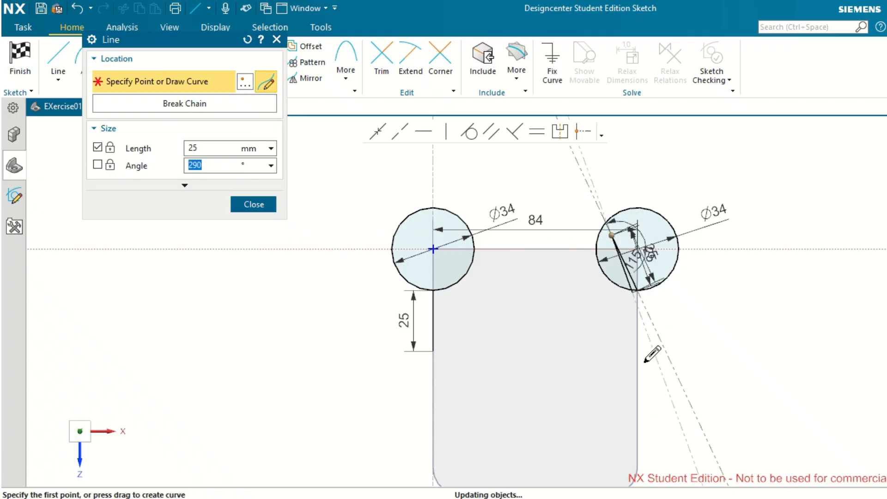
{"action": "left_click", "coordinate": [253, 204]}
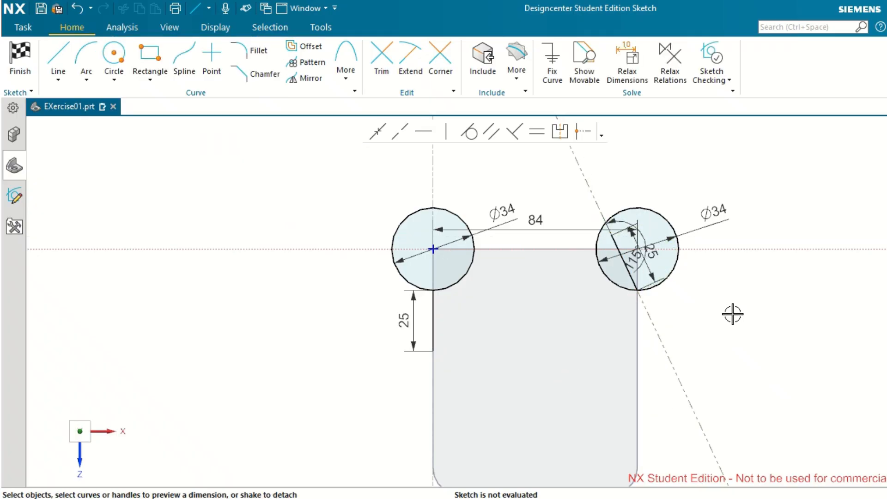
{"action": "key", "text": "ctrl+z"}
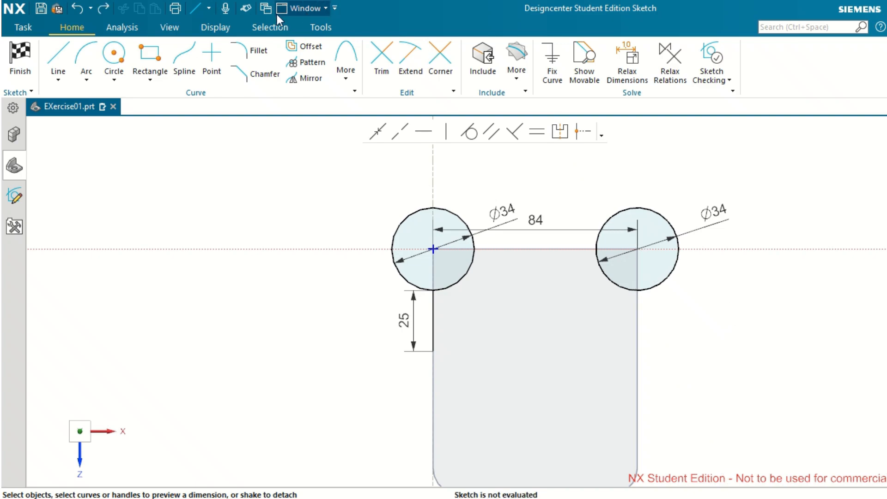
- Draw a 25 mm vertical line downward from the second circle's lowest point, ending level with the first line
{"action": "left_click", "coordinate": [58, 56]}
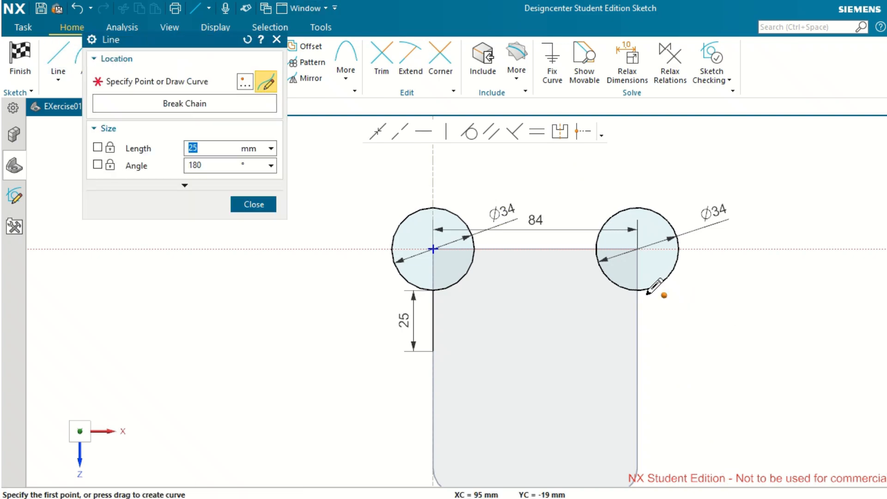
{"action": "left_click", "coordinate": [638, 289]}
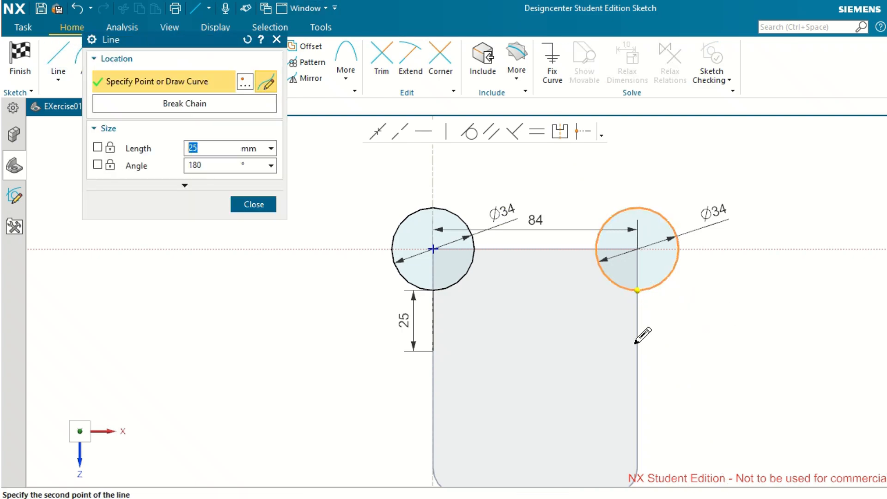
{"action": "left_click", "coordinate": [638, 351]}
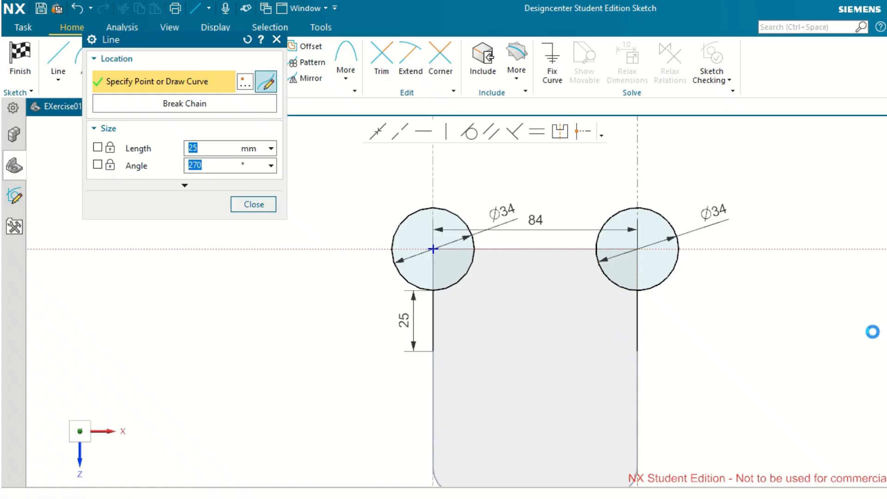
{"action": "left_click", "coordinate": [254, 204]}
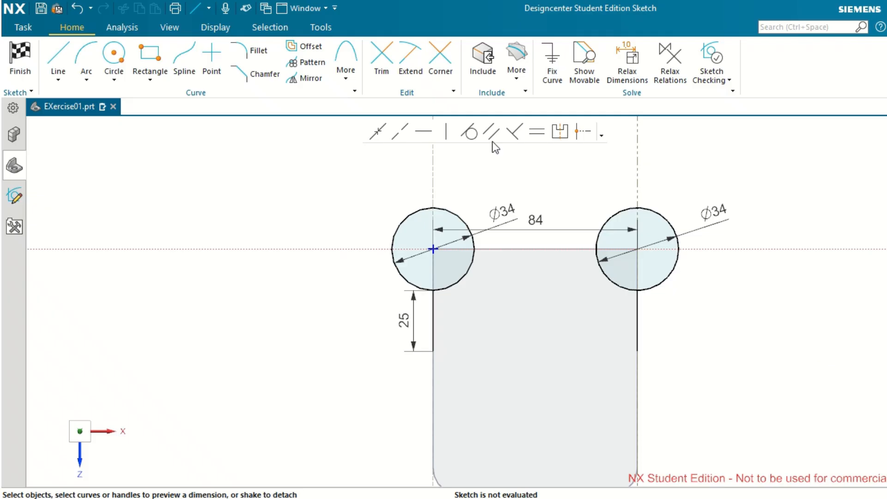
- Constrain the two vertical lines below the circles to equal length
{"action": "left_click", "coordinate": [536, 134]}
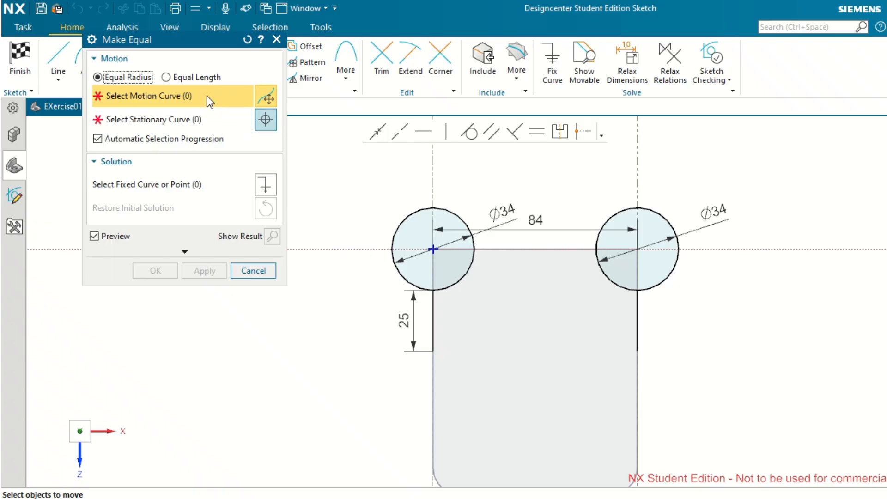
{"action": "left_click", "coordinate": [181, 78]}
{"action": "left_click", "coordinate": [432, 310]}
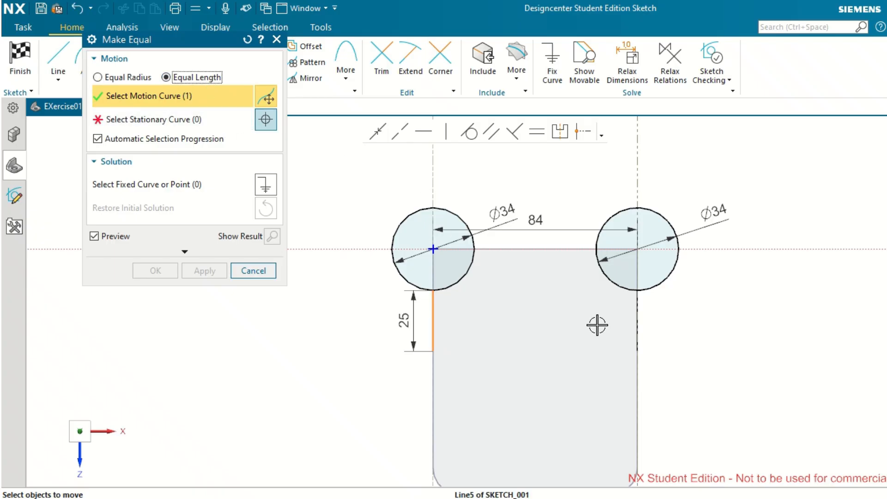
{"action": "left_click", "coordinate": [638, 315]}
{"action": "left_click", "coordinate": [204, 271]}
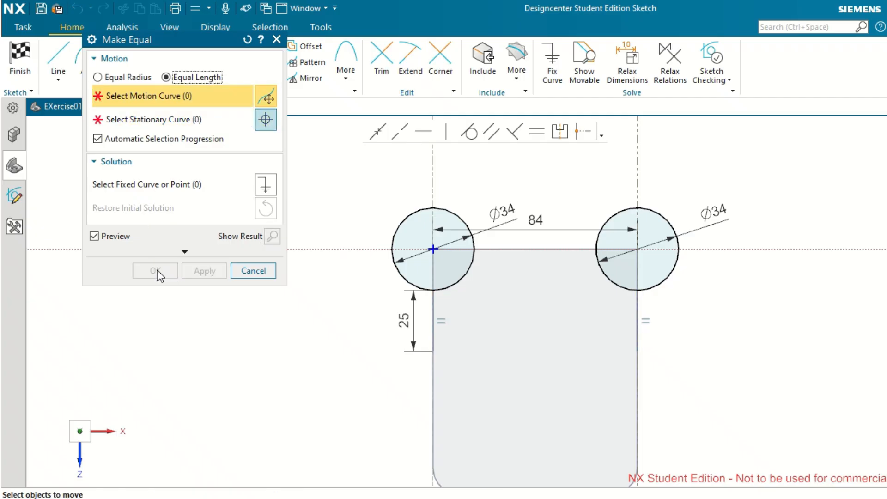
{"action": "left_click", "coordinate": [254, 271]}
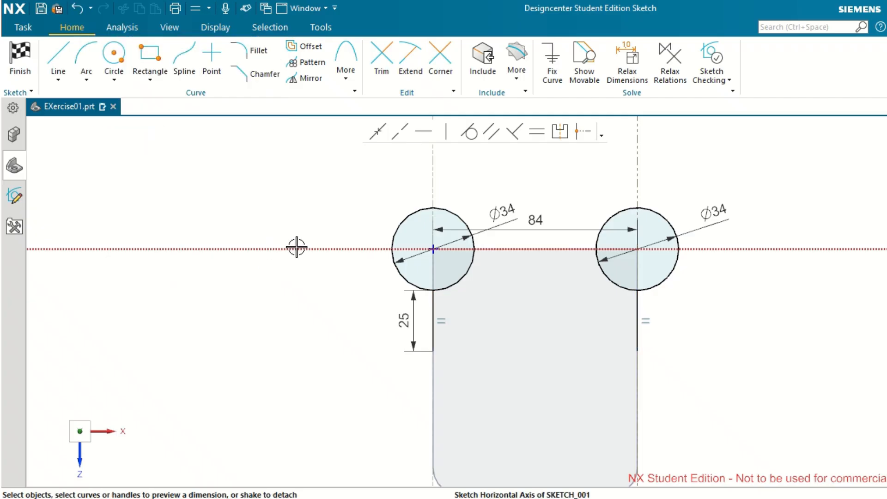
- Draw a downward-bulging arc of 42 mm radius joining the lower ends of the two vertical lines
{"action": "scroll", "coordinate": [296, 249], "scroll_direction": "up", "scroll_amount": 2}
{"action": "scroll", "coordinate": [448, 329], "scroll_direction": "up", "scroll_amount": 2}
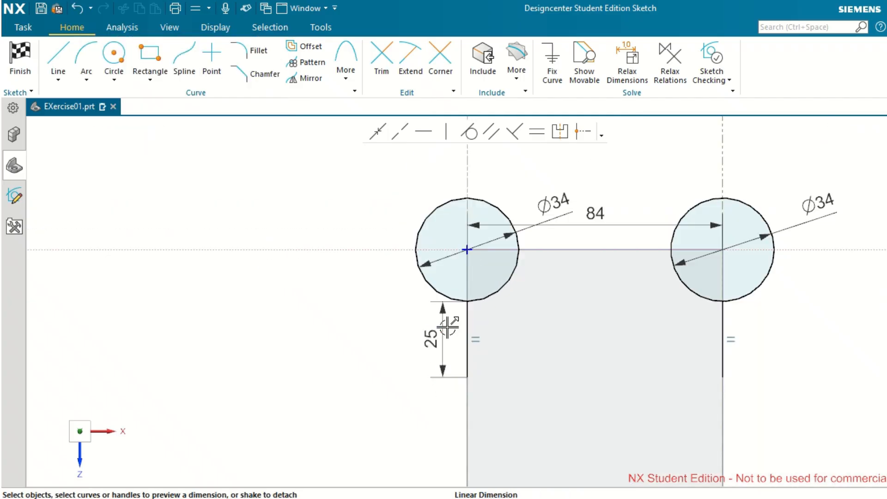
{"action": "scroll", "coordinate": [447, 328], "scroll_direction": "down", "scroll_amount": 4}
{"action": "scroll", "coordinate": [719, 432], "scroll_direction": "up", "scroll_amount": 2}
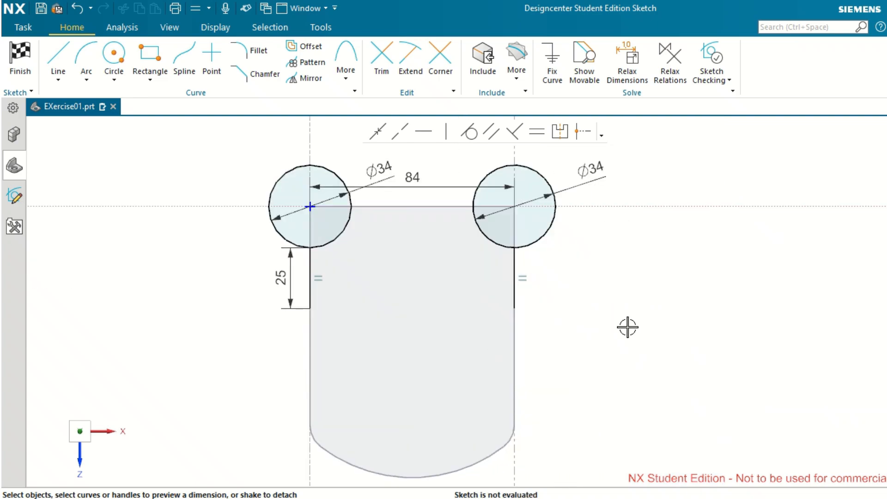
{"action": "left_click", "coordinate": [86, 53]}
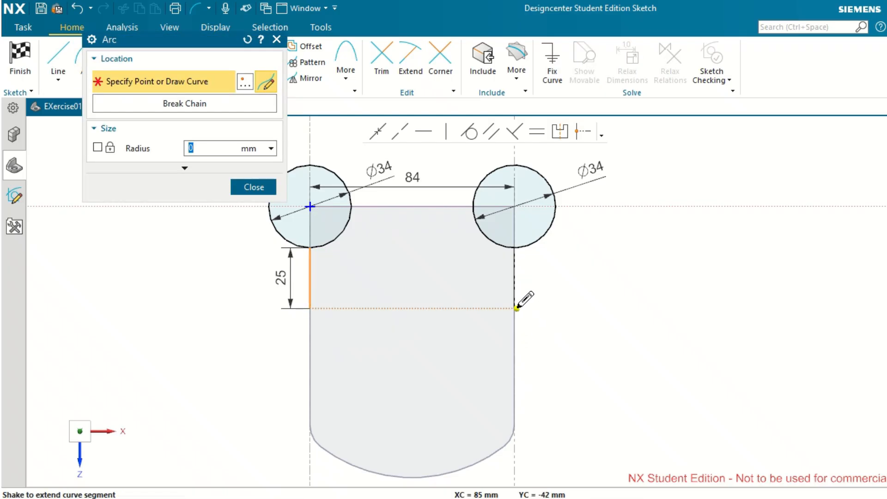
{"action": "left_click", "coordinate": [312, 304]}
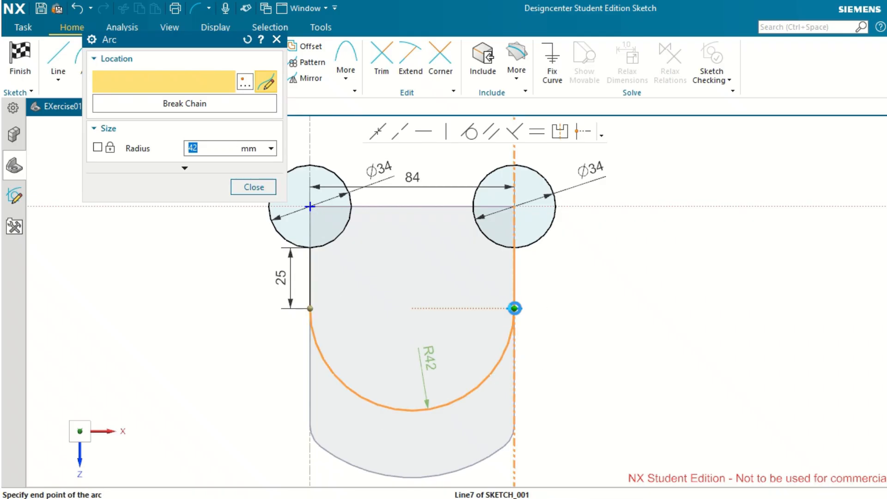
{"action": "left_click", "coordinate": [513, 308]}
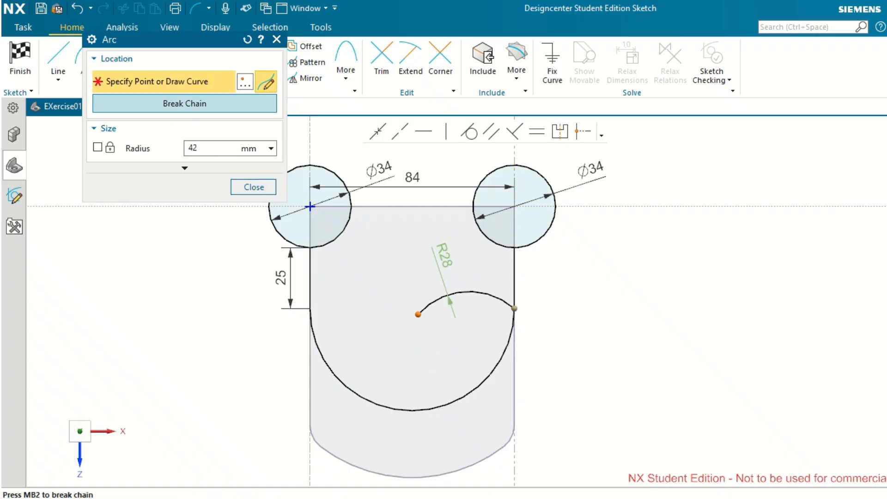
{"action": "key", "text": "Return"}
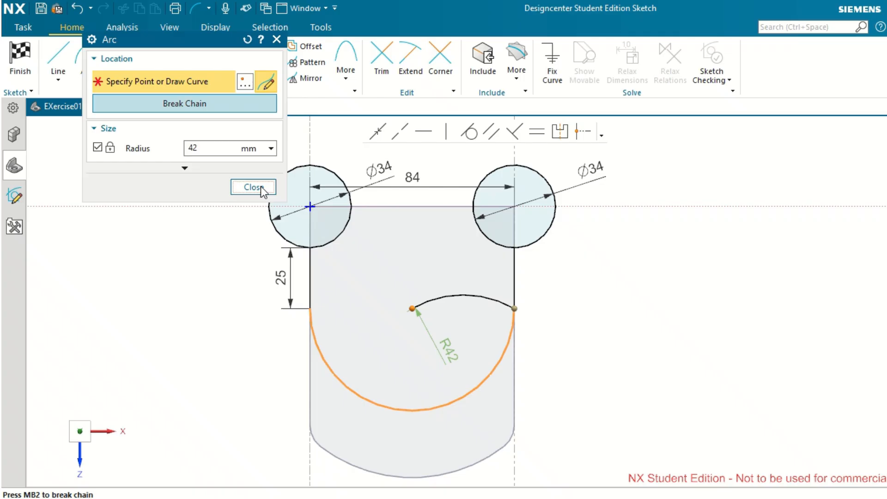
{"action": "left_click", "coordinate": [261, 187]}
- Draw a 50 mm diameter circle centred on the horizontal axis between the two 34 mm circles
{"action": "scroll", "coordinate": [596, 315], "scroll_direction": "up", "scroll_amount": 3}
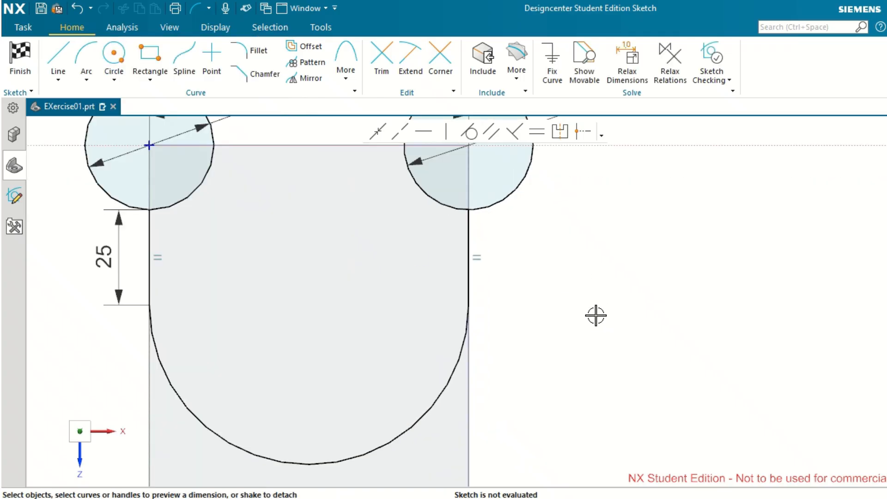
{"action": "scroll", "coordinate": [595, 315], "scroll_direction": "down", "scroll_amount": 4}
{"action": "scroll", "coordinate": [595, 319], "scroll_direction": "up", "scroll_amount": 1}
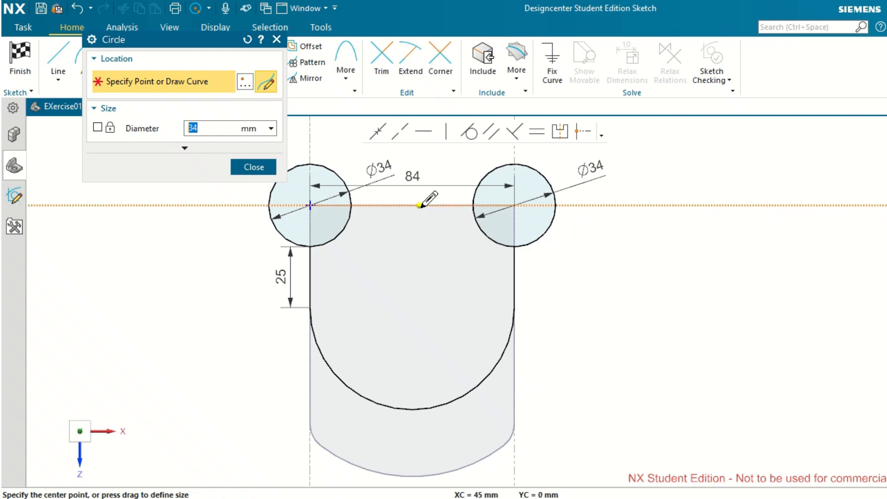
{"action": "left_click", "coordinate": [417, 205]}
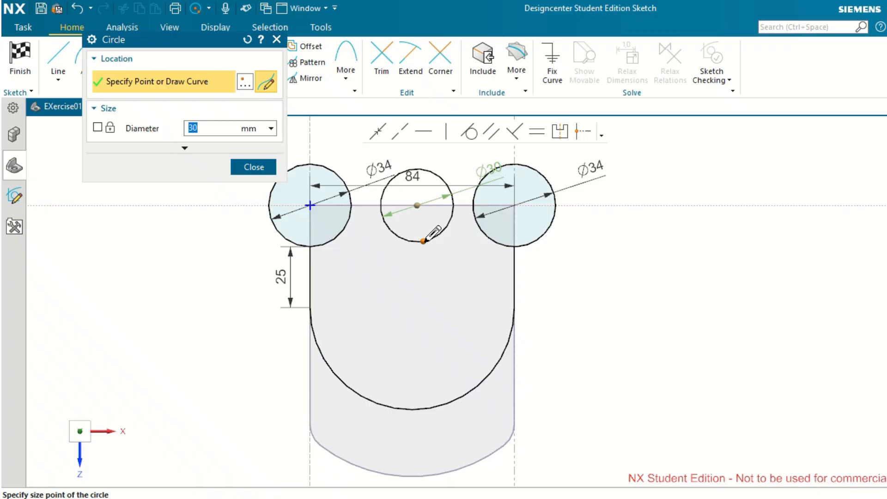
{"action": "key", "text": "Return"}
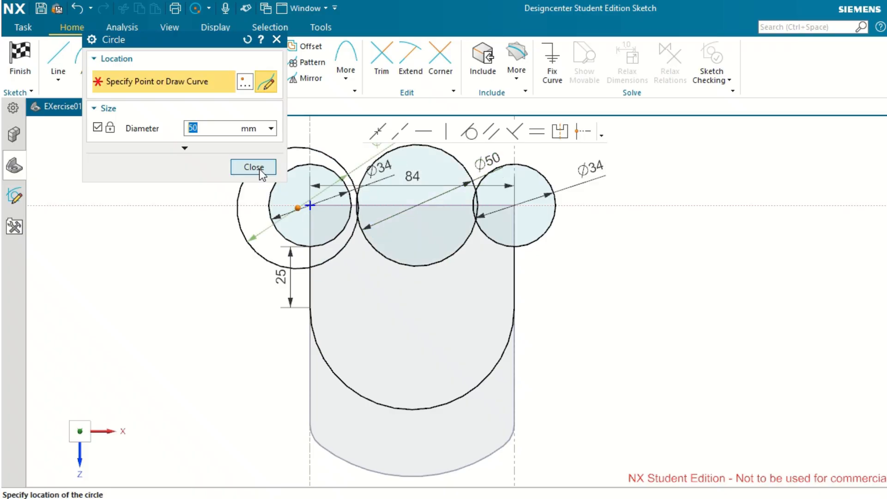
{"action": "left_click", "coordinate": [257, 167]}
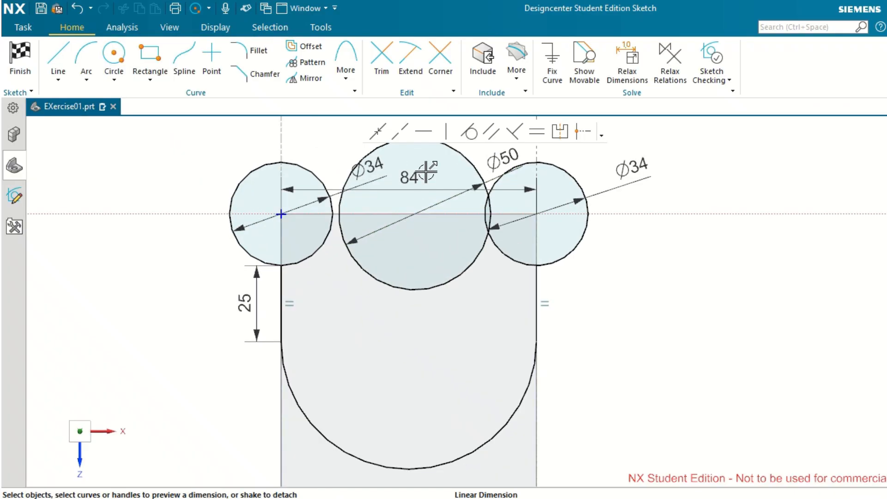
- Make the 50 mm circle tangent to the 34 mm circle at the sketch origin
{"action": "left_click", "coordinate": [468, 131]}
{"action": "left_click", "coordinate": [350, 173]}
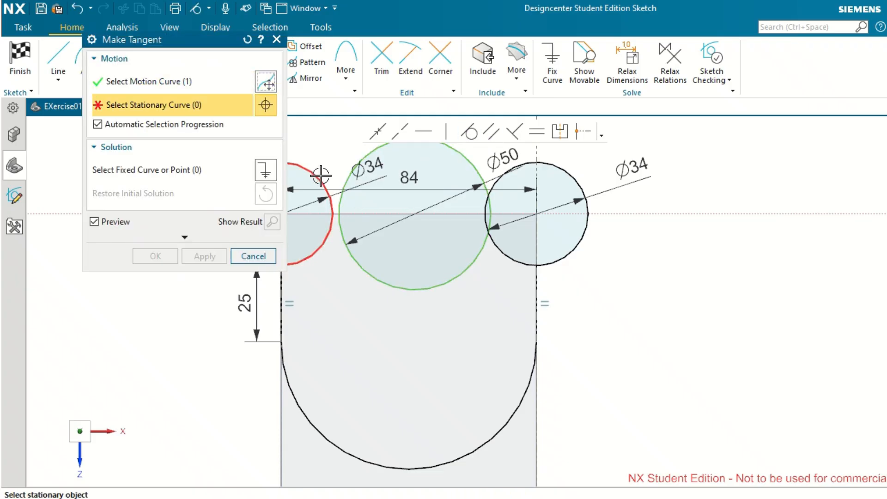
{"action": "left_click", "coordinate": [318, 175]}
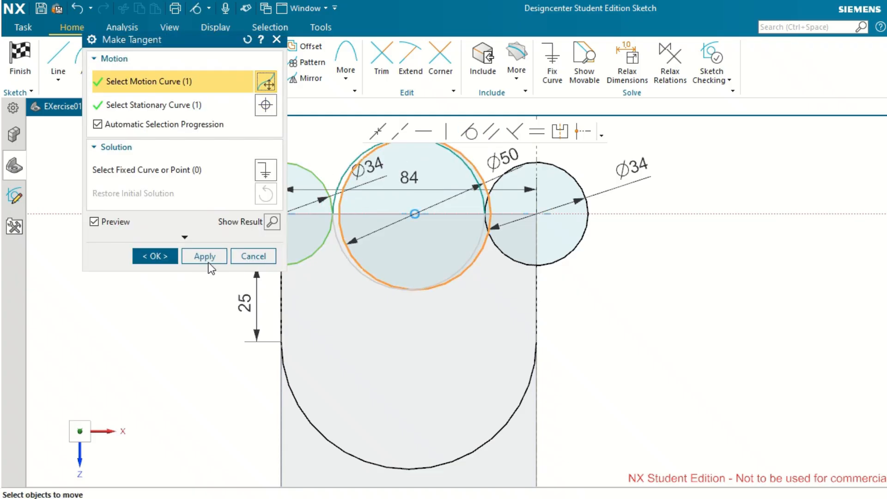
{"action": "left_click", "coordinate": [204, 256]}
{"action": "left_click", "coordinate": [258, 256]}
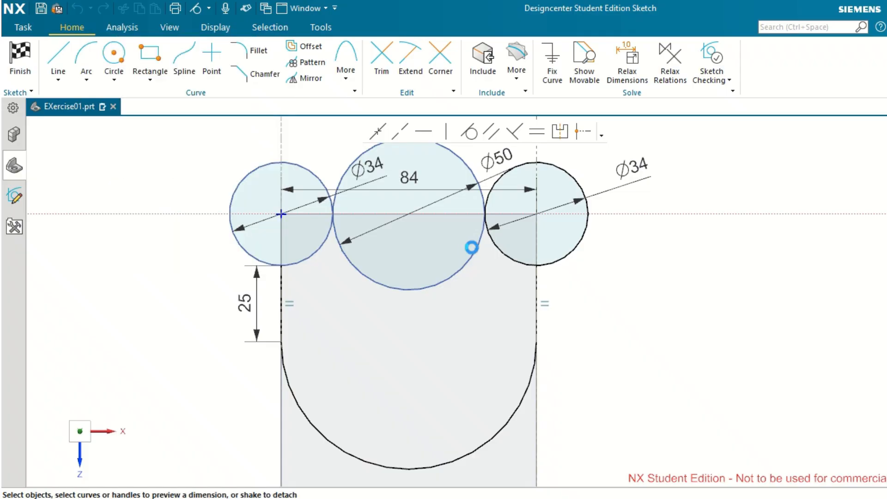
- Trim away the upper half of the 50 mm circle between the two 34 mm circles
{"action": "scroll", "coordinate": [432, 261], "scroll_direction": "up", "scroll_amount": 1}
{"action": "scroll", "coordinate": [432, 261], "scroll_direction": "down", "scroll_amount": 2}
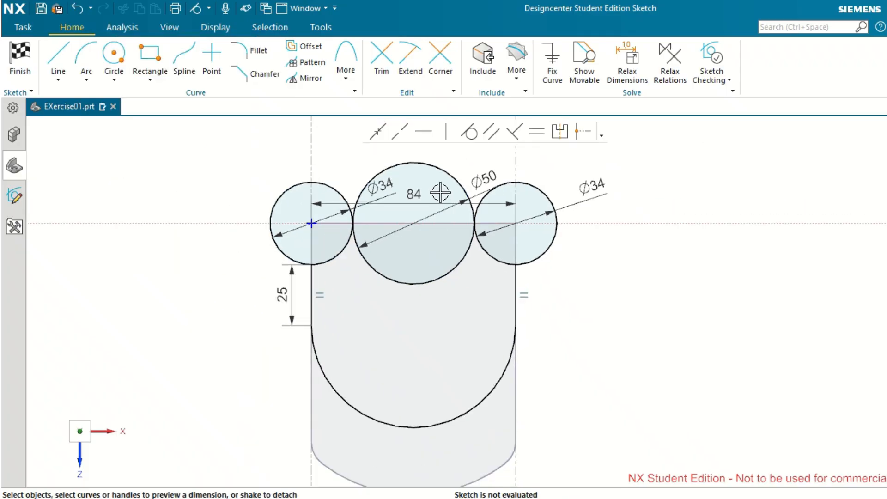
{"action": "scroll", "coordinate": [442, 196], "scroll_direction": "up", "scroll_amount": 2}
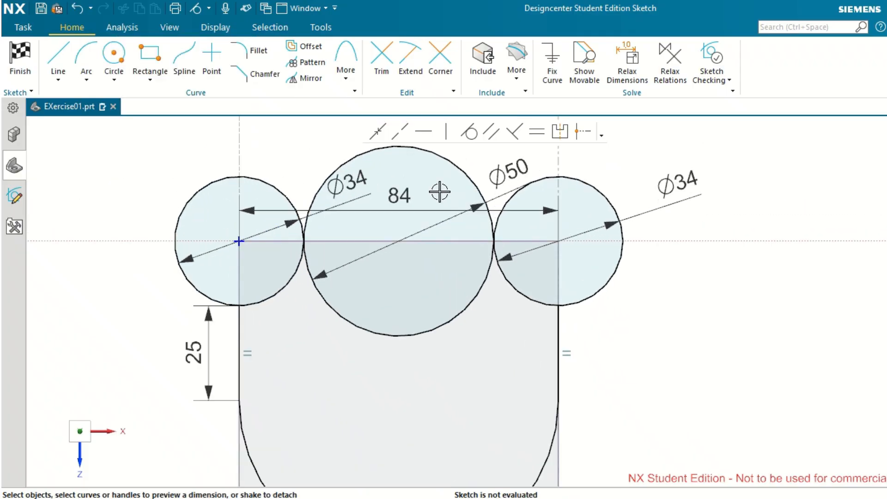
{"action": "left_click", "coordinate": [382, 58]}
{"action": "left_click", "coordinate": [361, 149]}
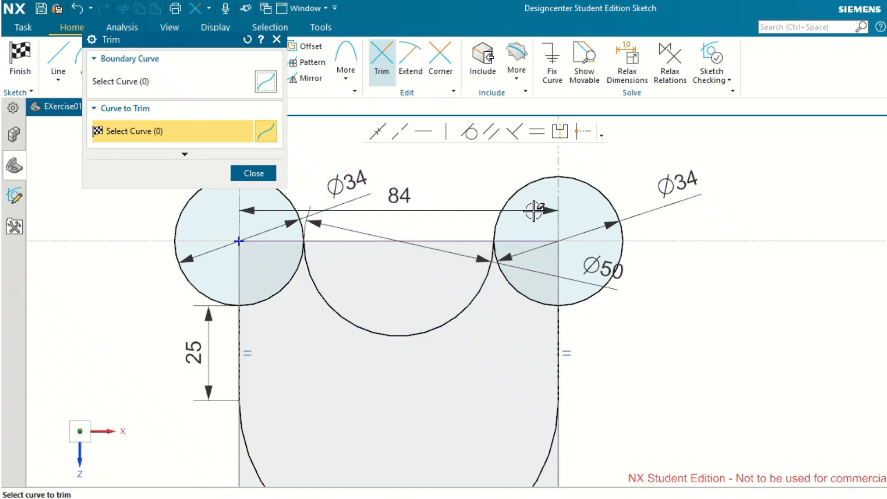
- Trim away the lower inner quarter of both 34 mm circles, between the 50 mm arc and the vertical lines
{"action": "scroll", "coordinate": [511, 236], "scroll_direction": "down", "scroll_amount": 3}
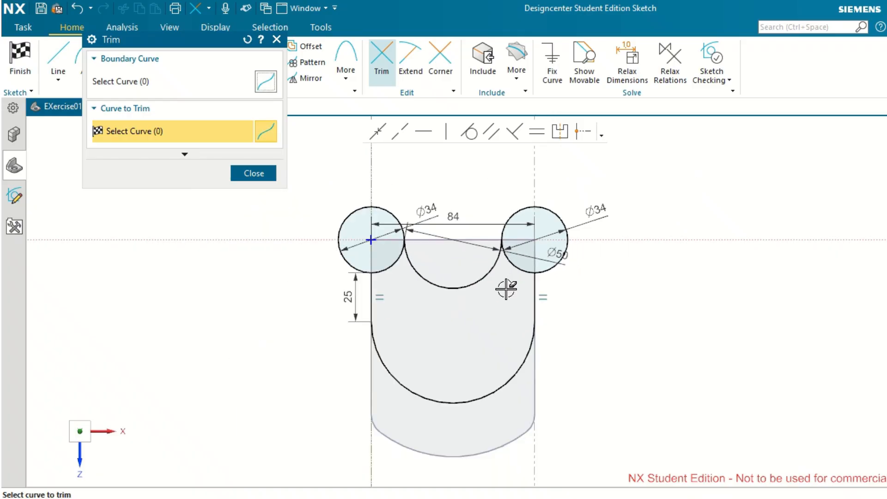
{"action": "scroll", "coordinate": [509, 274], "scroll_direction": "up", "scroll_amount": 2}
{"action": "left_click", "coordinate": [509, 274]}
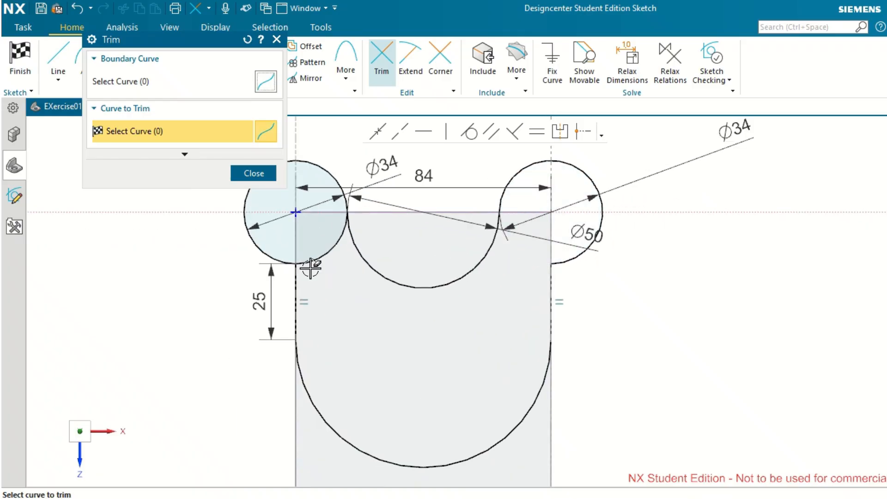
{"action": "left_click", "coordinate": [319, 252]}
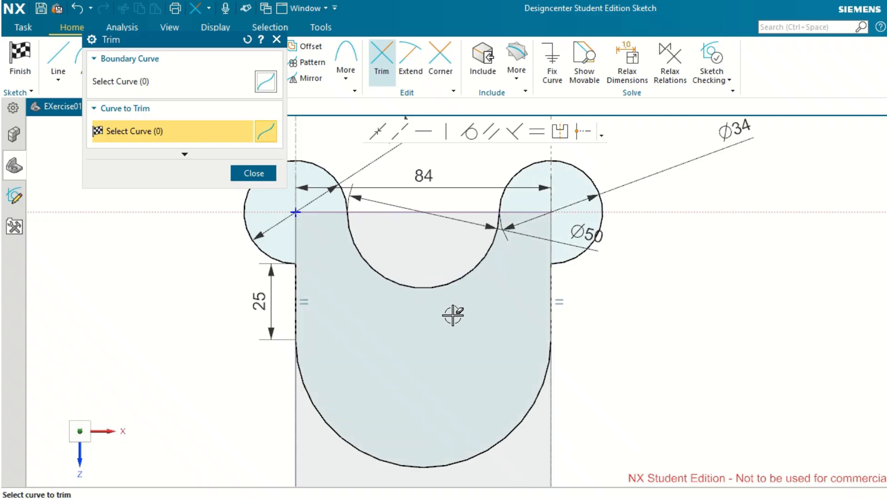
{"action": "scroll", "coordinate": [452, 320], "scroll_direction": "down", "scroll_amount": 2}
{"action": "scroll", "coordinate": [451, 317], "scroll_direction": "up", "scroll_amount": 2}
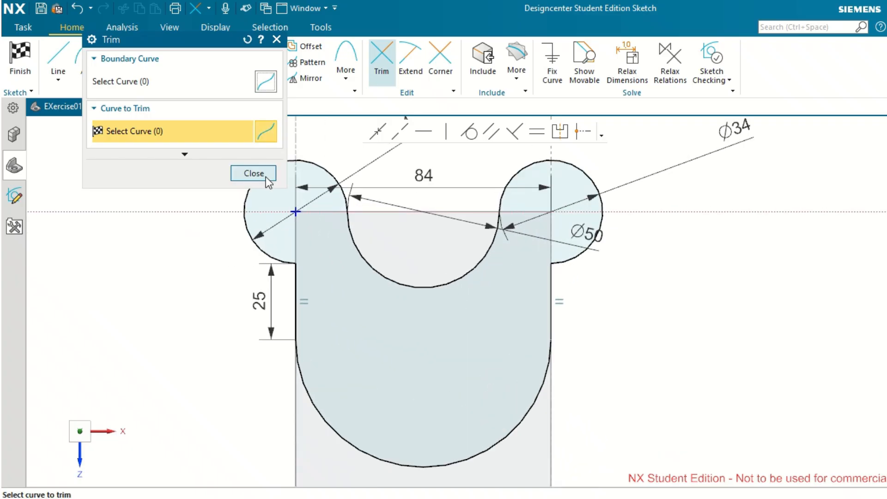
{"action": "left_click", "coordinate": [255, 173]}
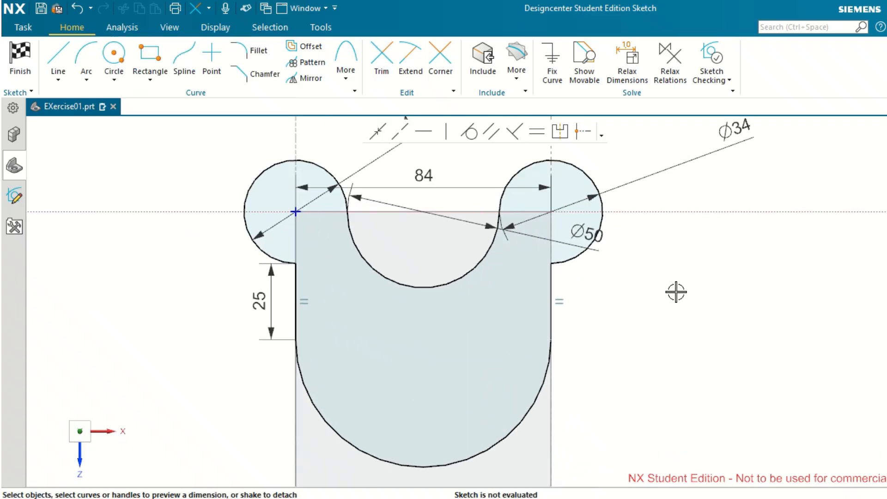
- Reposition the two 34 mm diameter dimensions close to their circles
{"action": "scroll", "coordinate": [676, 292], "scroll_direction": "up", "scroll_amount": 1}
{"action": "scroll", "coordinate": [675, 292], "scroll_direction": "down", "scroll_amount": 3}
{"action": "left_click_drag", "start_coordinate": [719, 188], "coordinate": [630, 201]}
{"action": "left_click_drag", "start_coordinate": [491, 175], "coordinate": [396, 222]}
{"action": "left_click", "coordinate": [388, 212]}
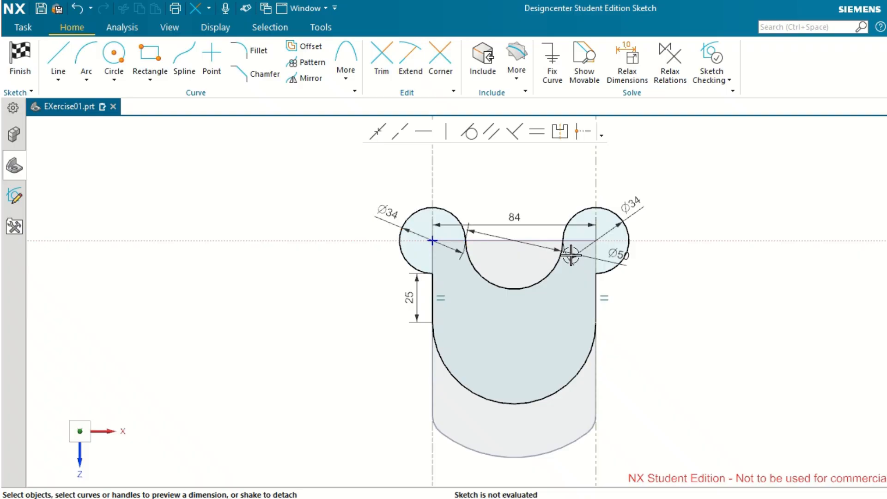
- Finish the sketch and extrude its profile with a 25 mm start and 0 mm end distance, united with the plate
{"action": "scroll", "coordinate": [659, 318], "scroll_direction": "up", "scroll_amount": 2}
{"action": "scroll", "coordinate": [659, 318], "scroll_direction": "down", "scroll_amount": 2}
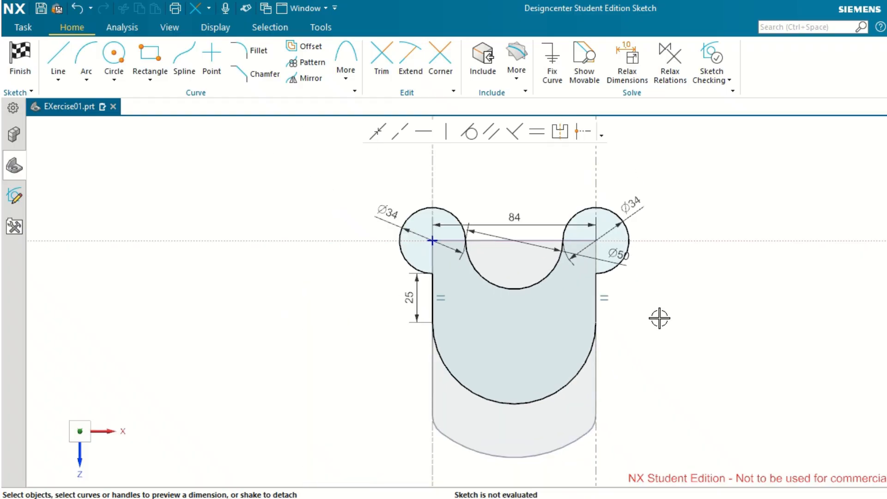
{"action": "left_click", "coordinate": [23, 72]}
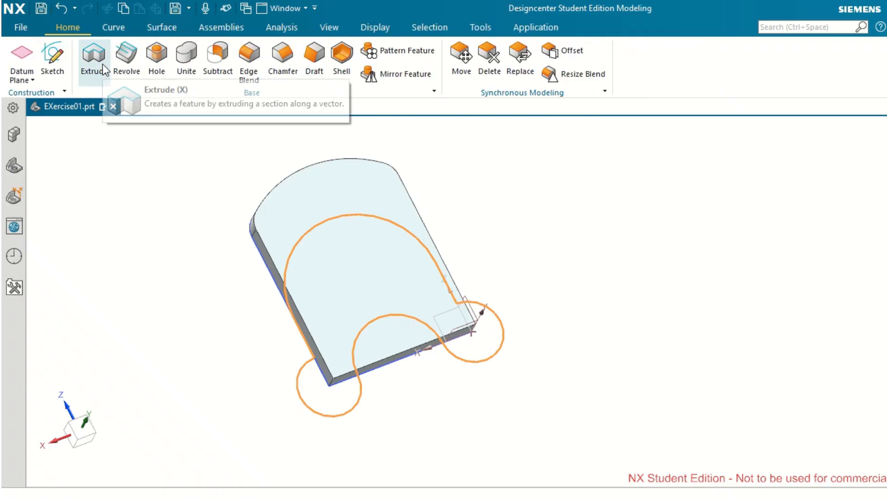
{"action": "left_click", "coordinate": [103, 67]}
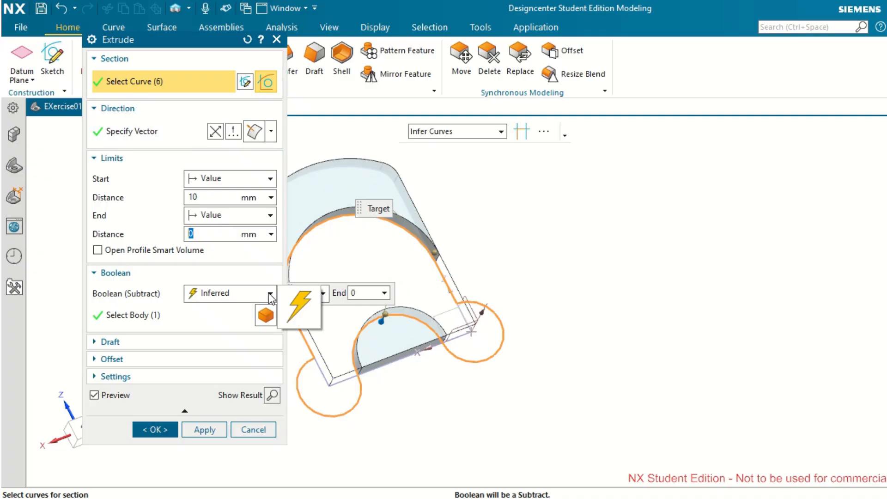
{"action": "left_click", "coordinate": [269, 292]}
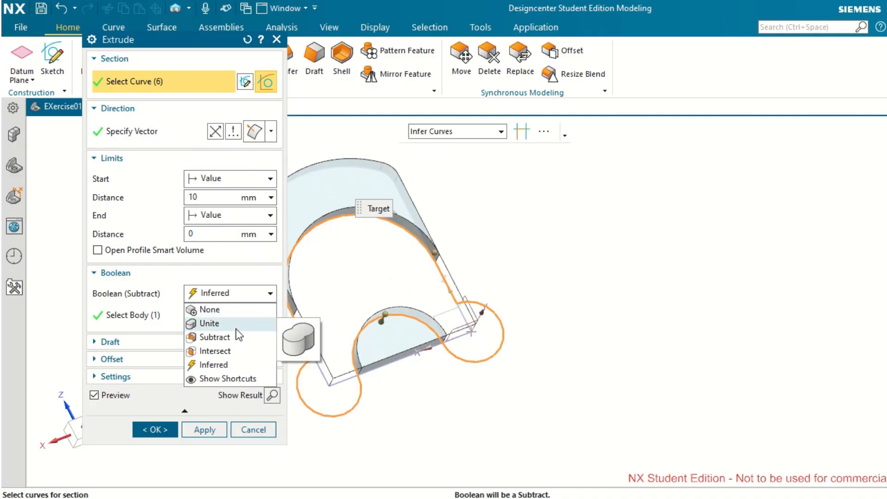
{"action": "left_click", "coordinate": [231, 322]}
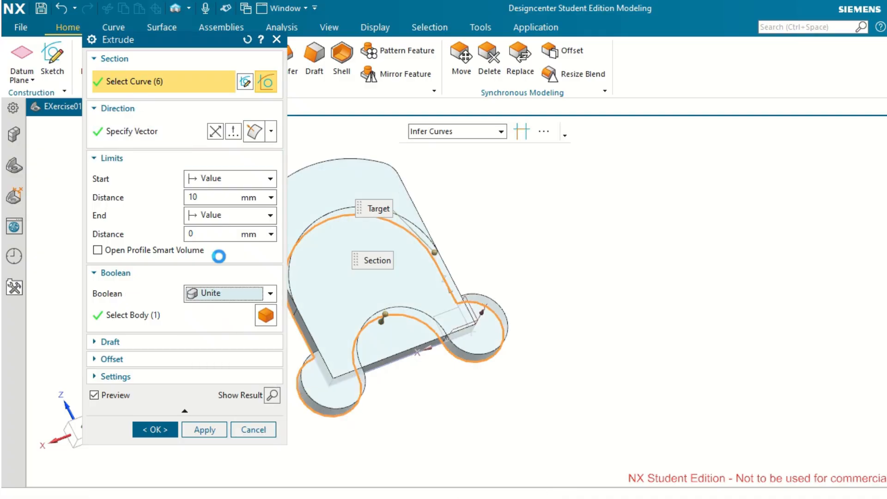
{"action": "left_click", "coordinate": [217, 198]}
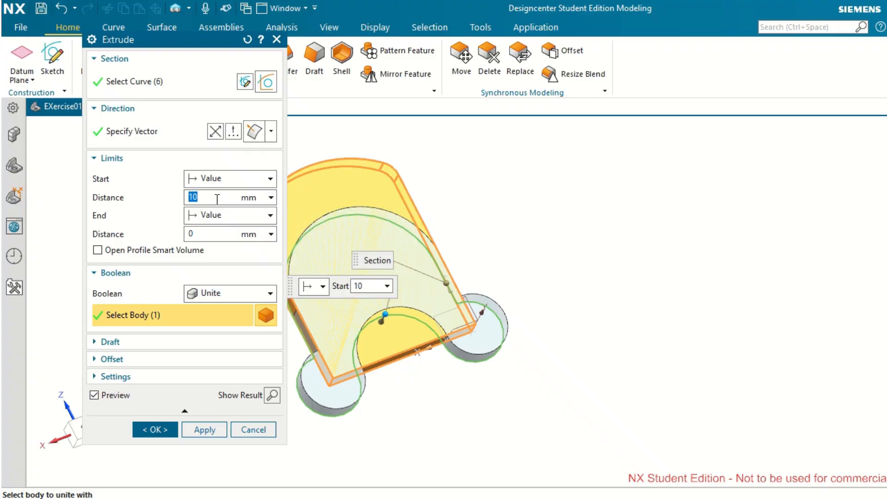
{"action": "key", "text": "Tab"}
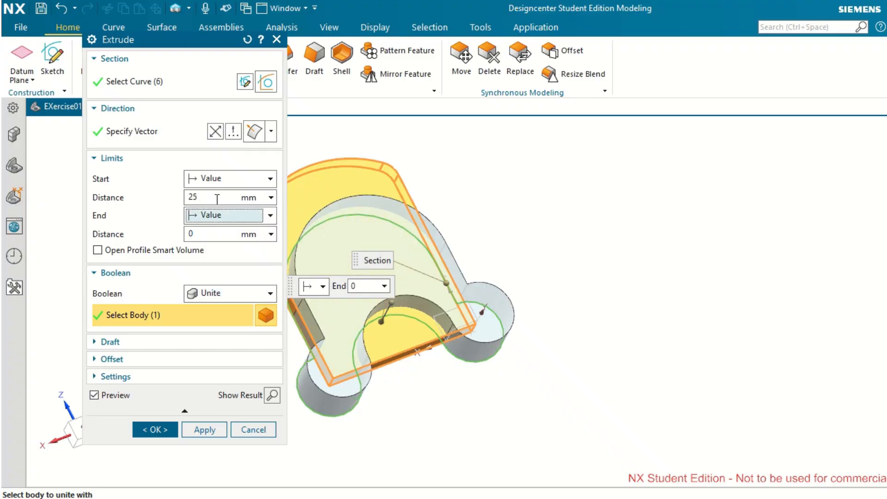
{"action": "left_click", "coordinate": [203, 430]}
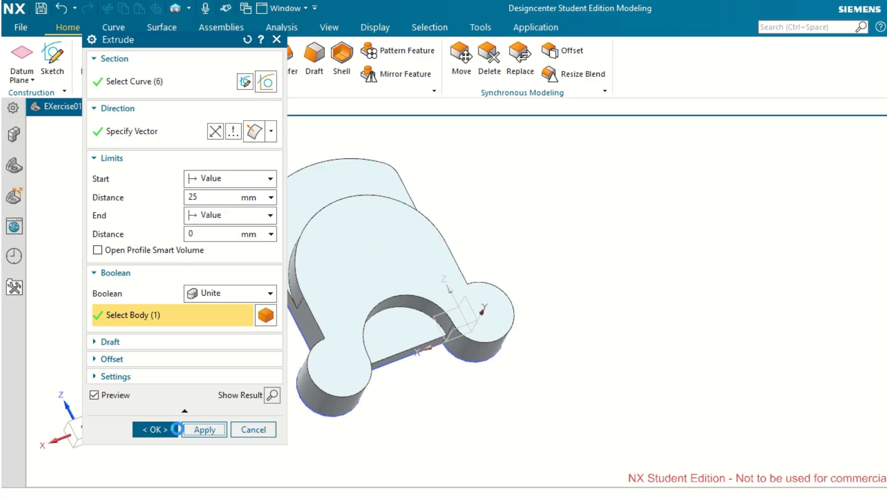
{"action": "left_click", "coordinate": [250, 429]}
- Reopen the plate's first sketch, Sketch (1), for editing
{"action": "middle_click_drag", "start_coordinate": [418, 400], "coordinate": [386, 305]}
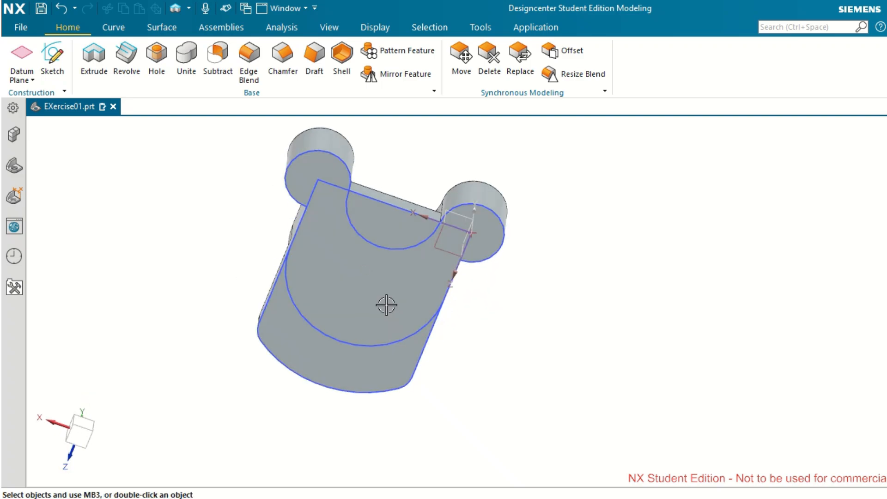
{"action": "left_click", "coordinate": [14, 167]}
{"action": "left_click", "coordinate": [118, 203]}
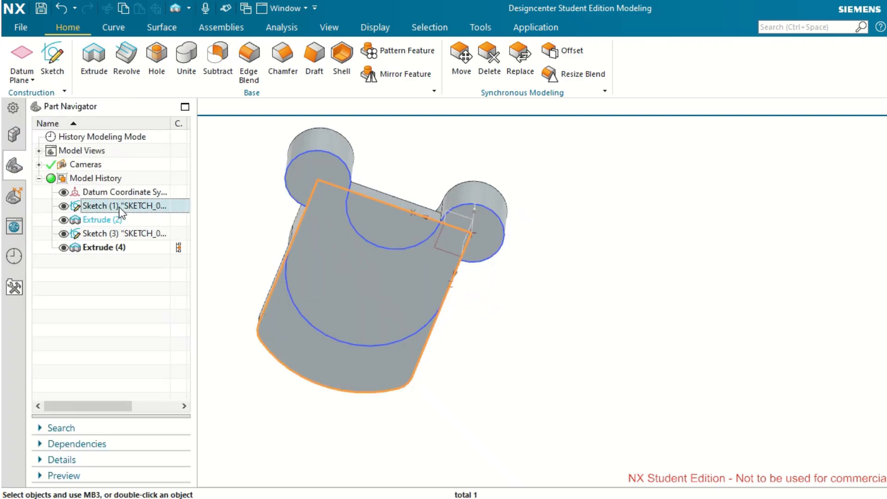
{"action": "right_click", "coordinate": [121, 213]}
{"action": "left_click", "coordinate": [229, 136]}
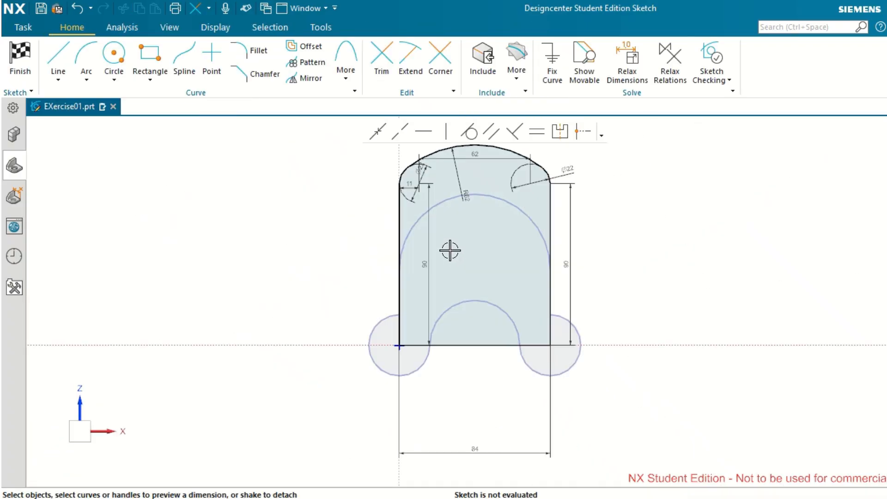
{"action": "scroll", "coordinate": [586, 282], "scroll_direction": "up", "scroll_amount": 2}
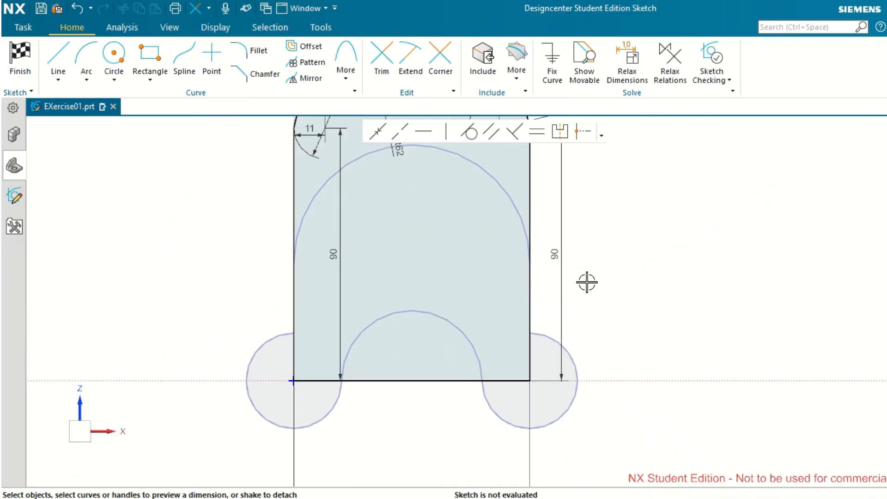
- Draw a 50 mm diameter circle centred on the midpoint of the plate profile's bottom line
{"action": "left_click", "coordinate": [114, 61]}
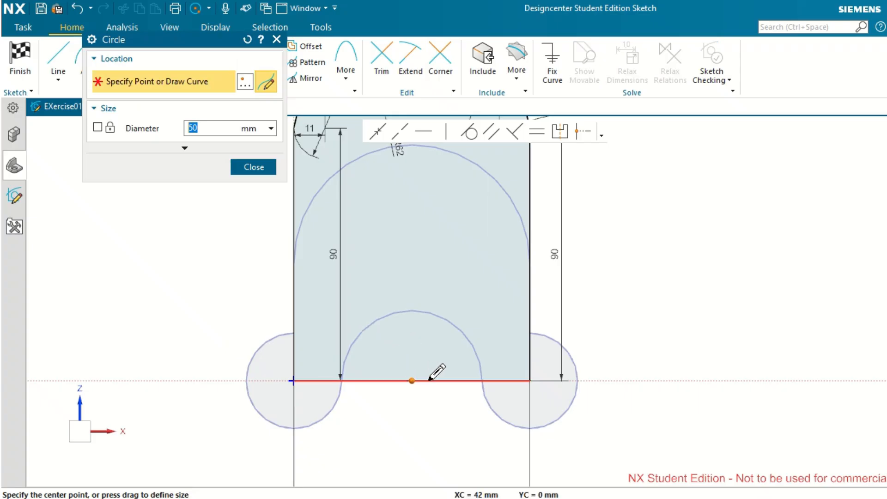
{"action": "left_click", "coordinate": [412, 381]}
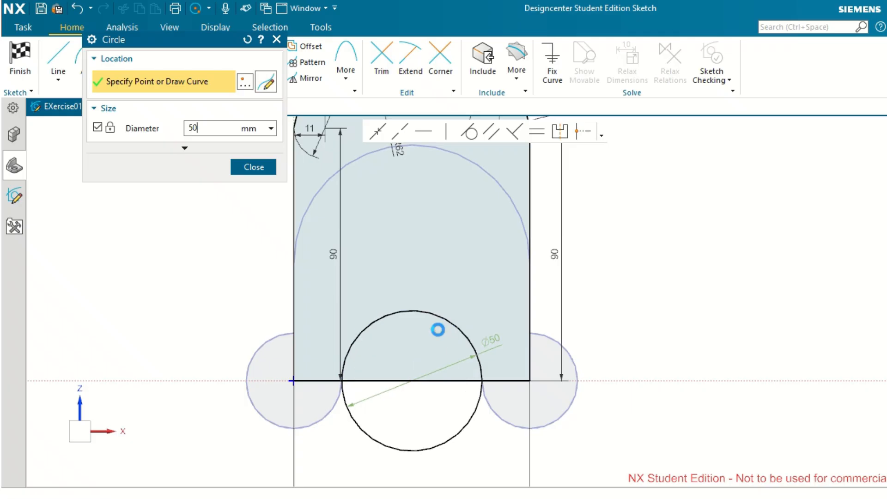
{"action": "left_click", "coordinate": [428, 307]}
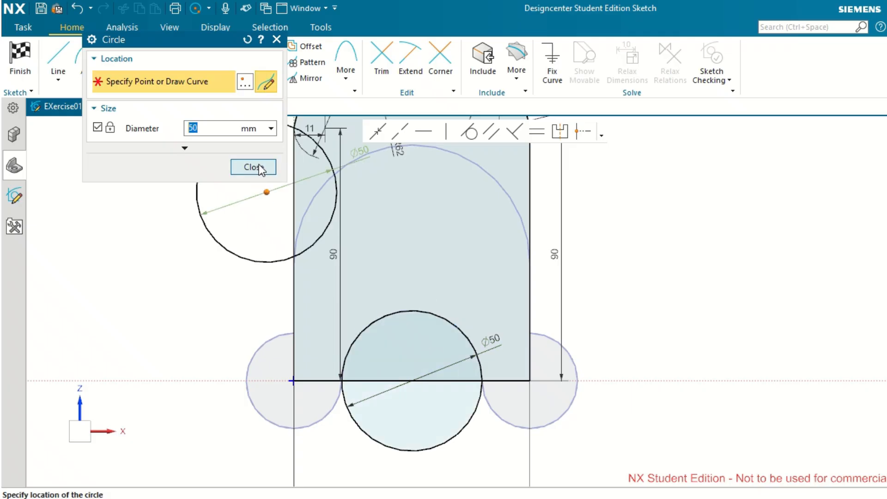
{"action": "left_click", "coordinate": [257, 167]}
- Trim the 50 mm circle's lower half and the bottom line segment inside it, and finish the sketch
{"action": "scroll", "coordinate": [409, 445], "scroll_direction": "up", "scroll_amount": 2}
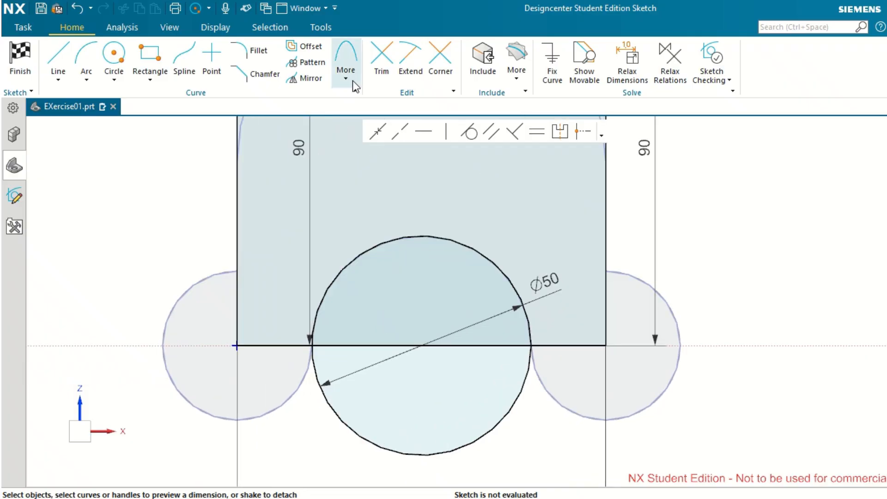
{"action": "left_click", "coordinate": [381, 63]}
{"action": "left_click", "coordinate": [519, 403]}
{"action": "left_click", "coordinate": [505, 349]}
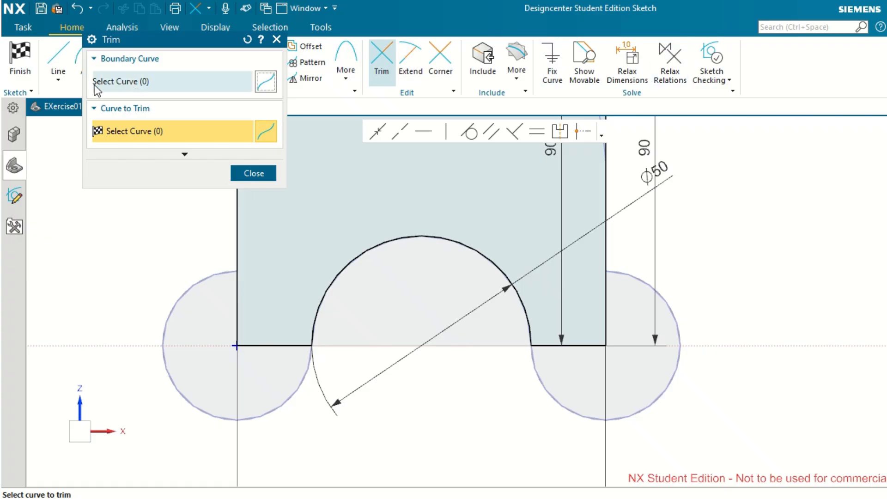
{"action": "left_click", "coordinate": [22, 64]}
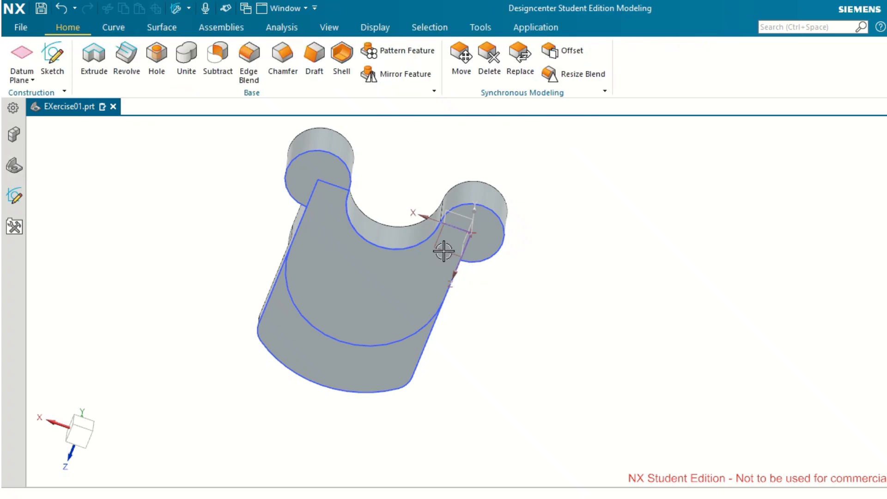
- Create a new sketch on the Front plane with the plane normal reversed
{"action": "middle_click_drag", "start_coordinate": [399, 218], "coordinate": [416, 312]}
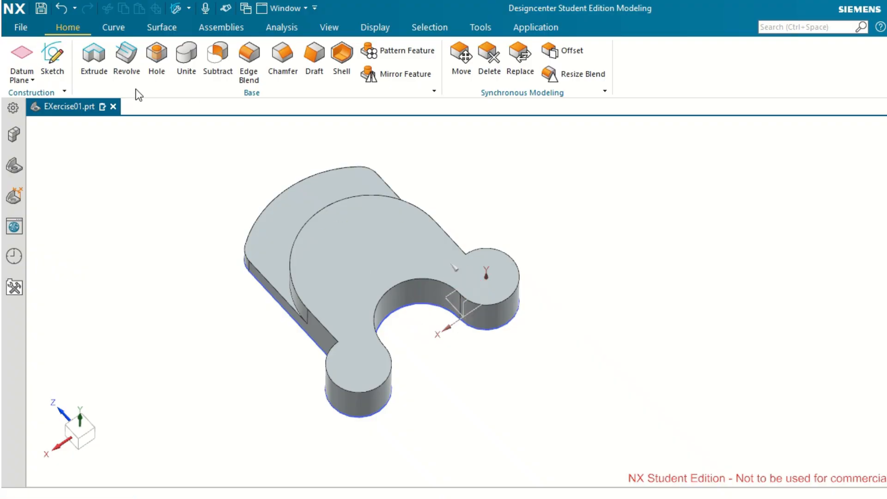
{"action": "left_click", "coordinate": [59, 61]}
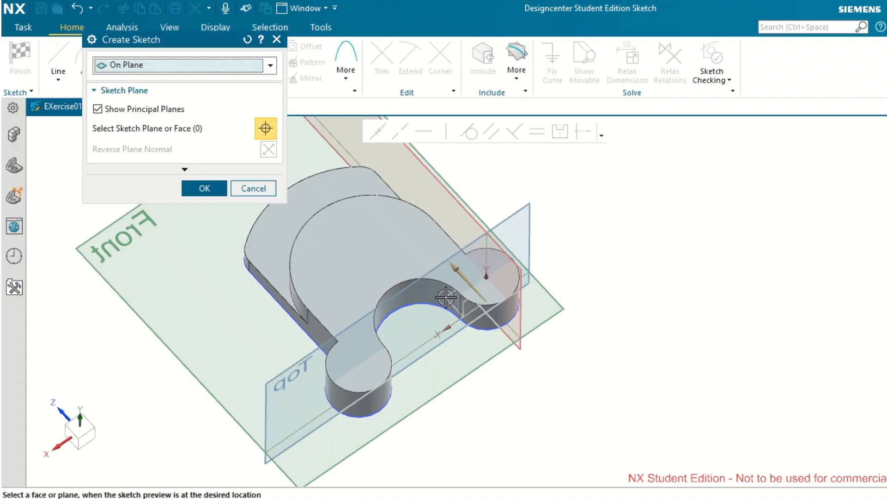
{"action": "left_click", "coordinate": [515, 239]}
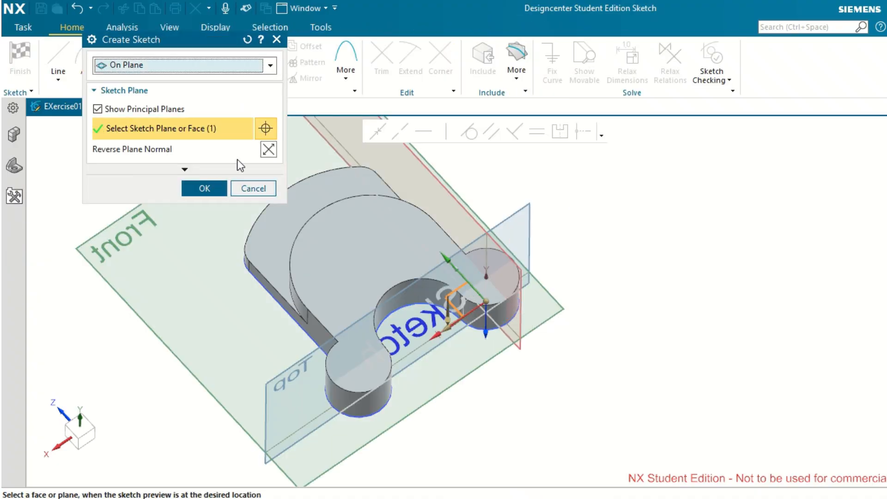
{"action": "left_click", "coordinate": [269, 149]}
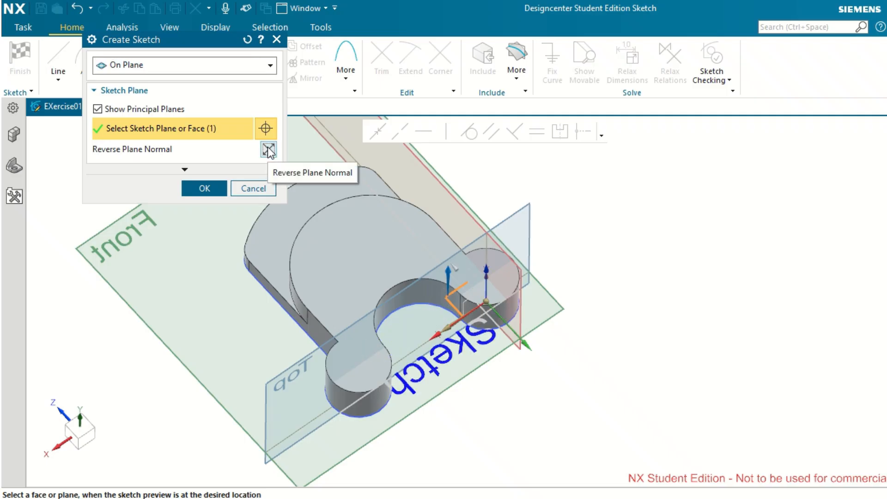
{"action": "left_click", "coordinate": [207, 188]}
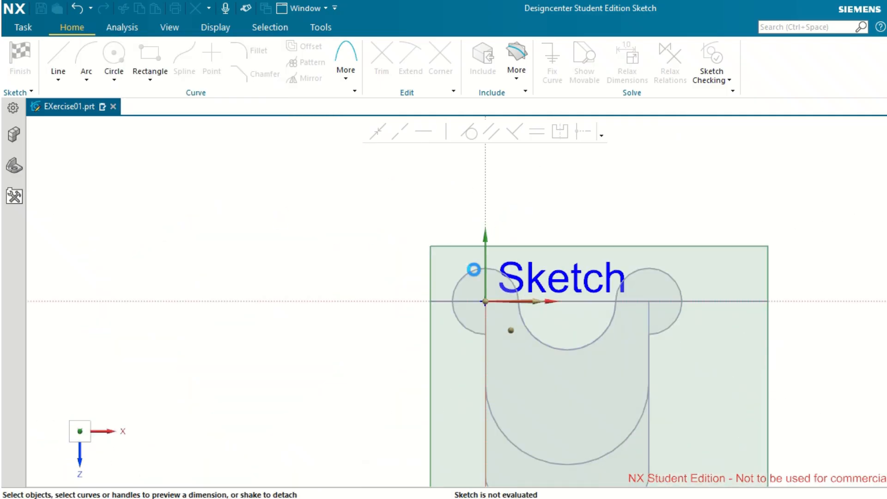
- Draw two 22 mm diameter circles inside the plate's rounded end, one near each long side
{"action": "scroll", "coordinate": [542, 273], "scroll_direction": "up", "scroll_amount": 3}
{"action": "scroll", "coordinate": [534, 275], "scroll_direction": "down", "scroll_amount": 3}
{"action": "scroll", "coordinate": [532, 293], "scroll_direction": "down", "scroll_amount": 3}
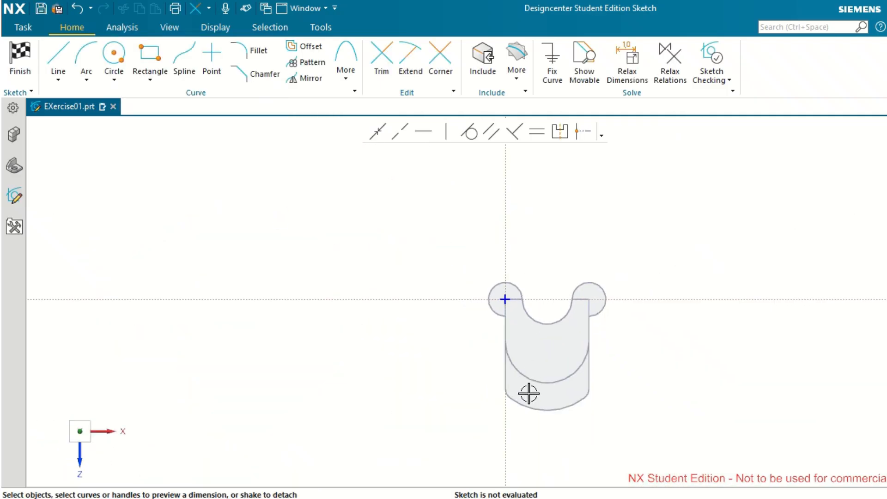
{"action": "scroll", "coordinate": [525, 415], "scroll_direction": "up", "scroll_amount": 4}
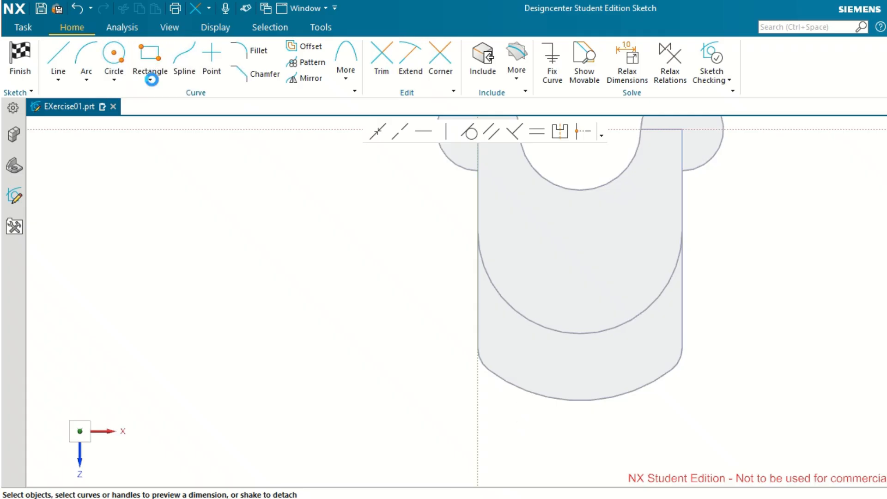
{"action": "left_click", "coordinate": [111, 55]}
{"action": "left_click", "coordinate": [514, 338]}
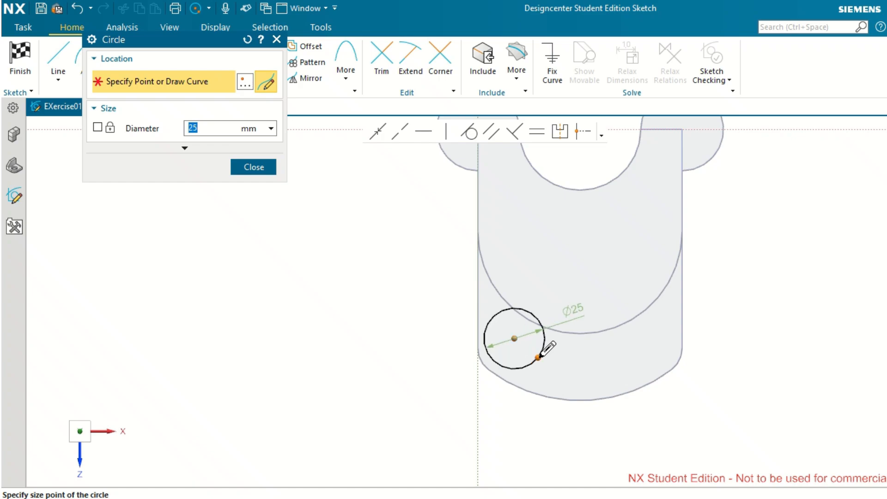
{"action": "key", "text": "Return"}
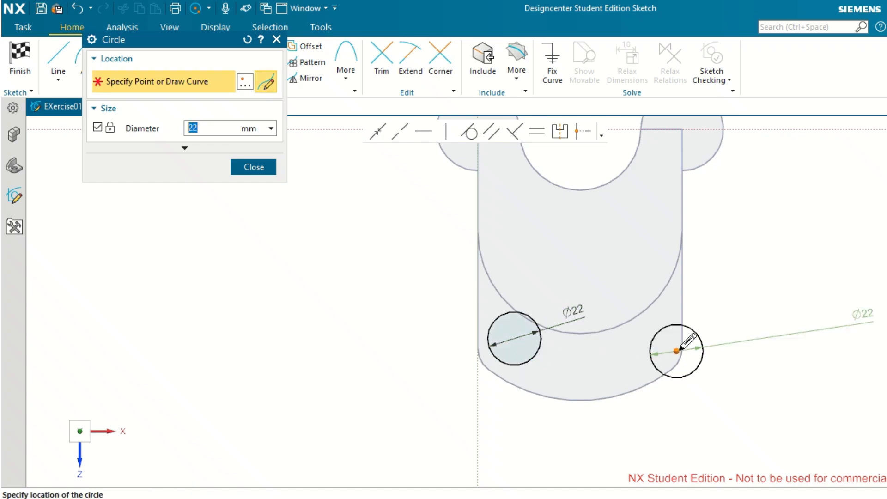
{"action": "left_click", "coordinate": [651, 340]}
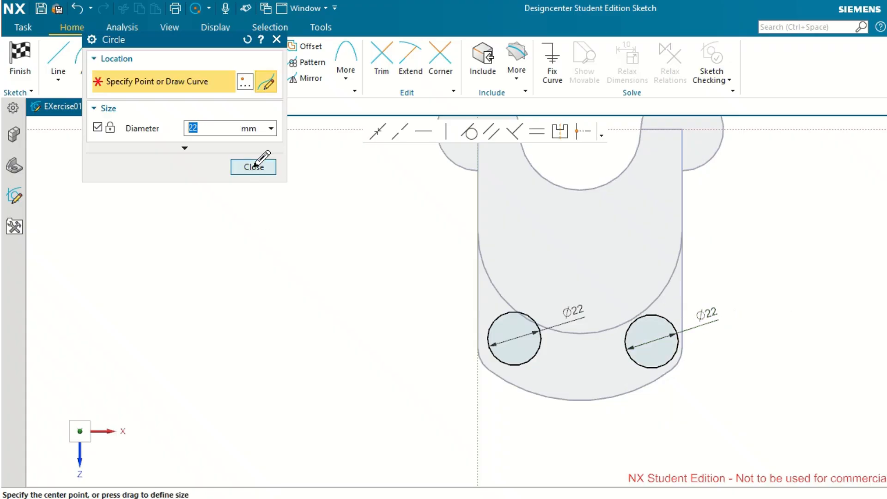
{"action": "left_click", "coordinate": [255, 165]}
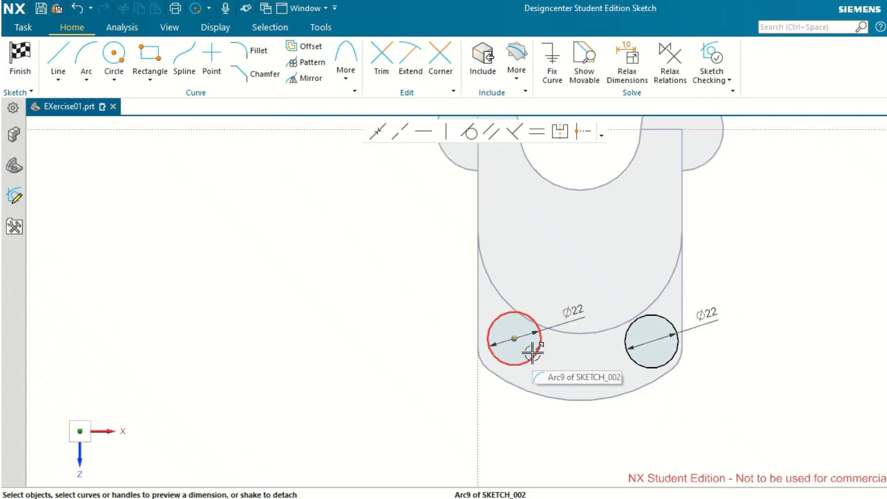
- Dimension the horizontal distance between the two 22 mm circle centres as 62 mm
{"action": "left_click", "coordinate": [513, 338]}
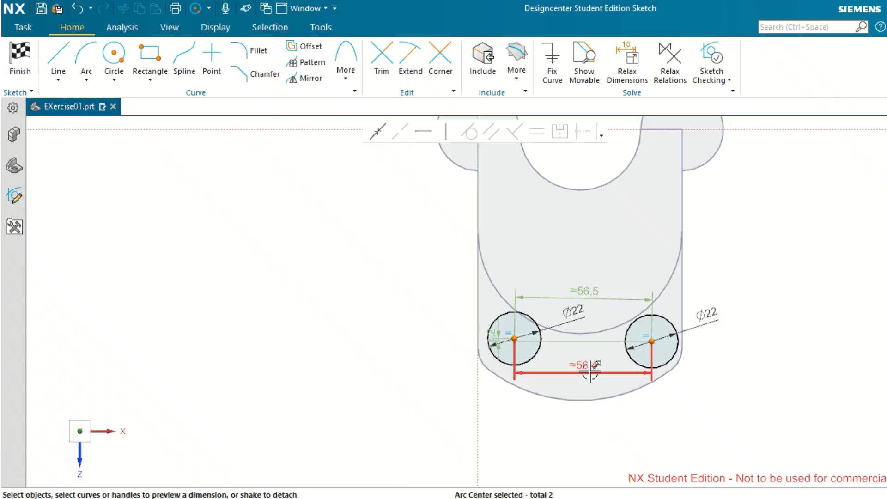
{"action": "left_click", "coordinate": [588, 368]}
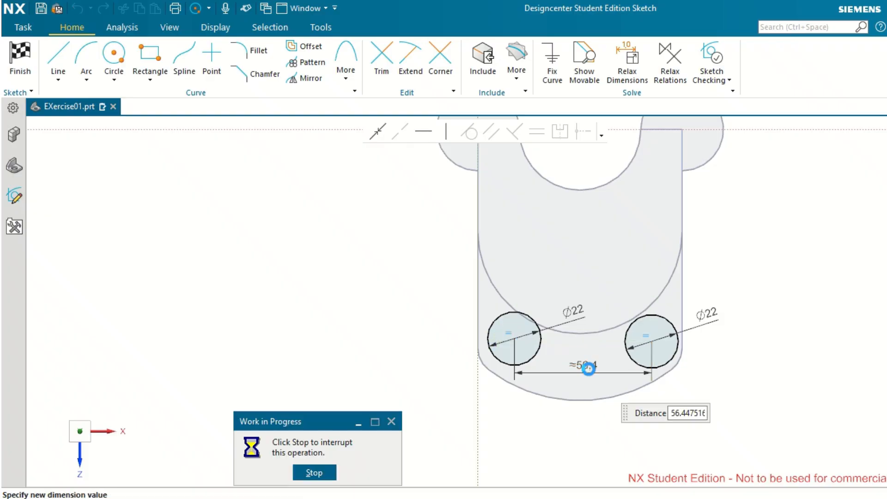
{"action": "type", "text": "62"}
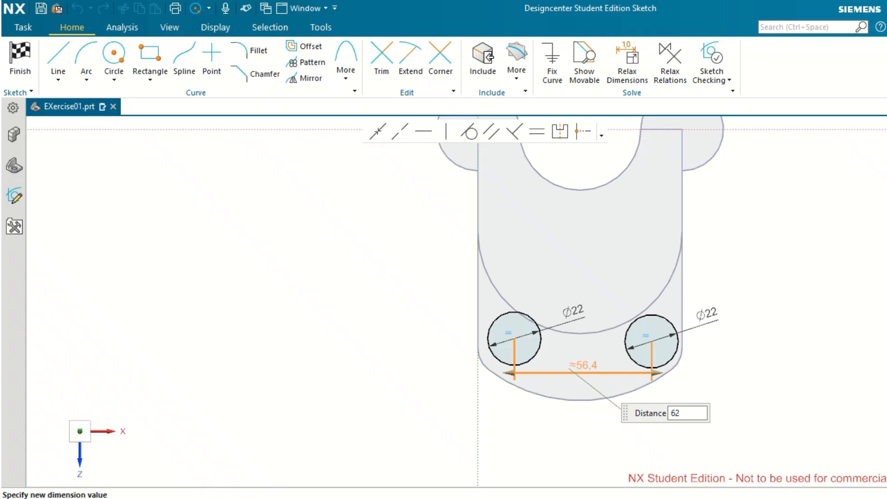
{"action": "key", "text": "Return"}
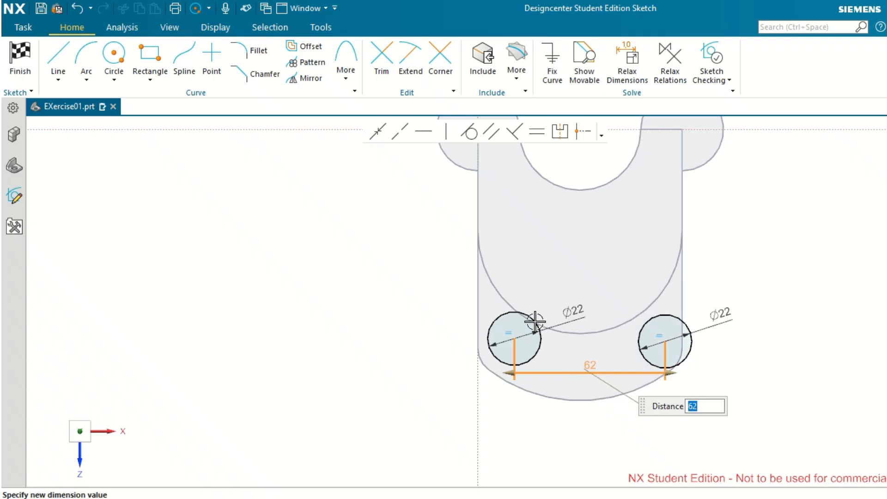
{"action": "scroll", "coordinate": [526, 327], "scroll_direction": "up", "scroll_amount": 3}
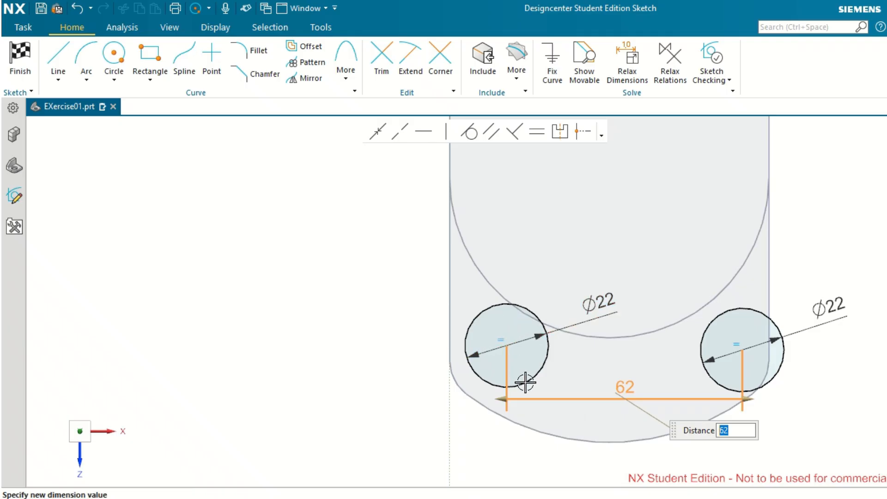
{"action": "left_click", "coordinate": [305, 309]}
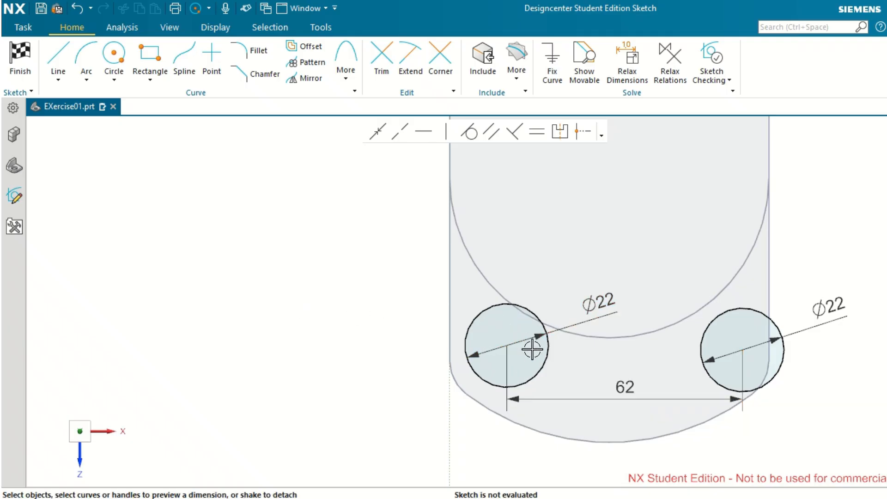
- Dimension the centre of the circle nearer the vertical sketch axis 11 mm from that axis
{"action": "left_click", "coordinate": [506, 344]}
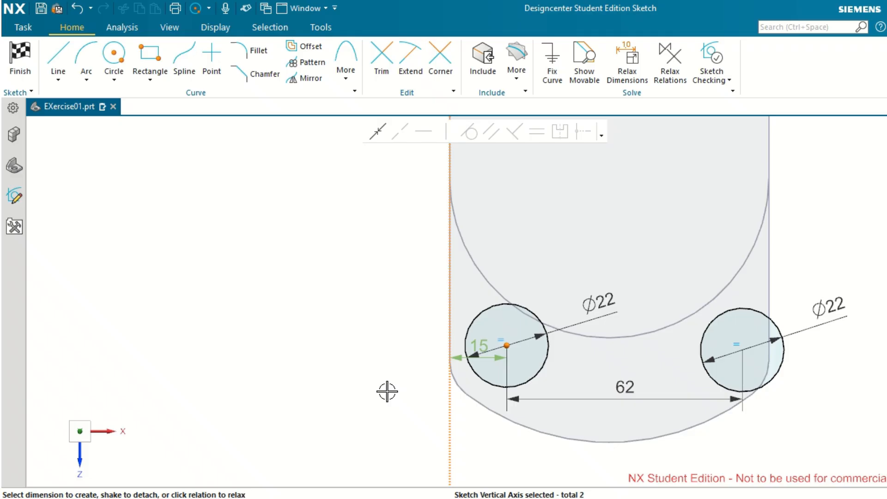
{"action": "left_click", "coordinate": [482, 340]}
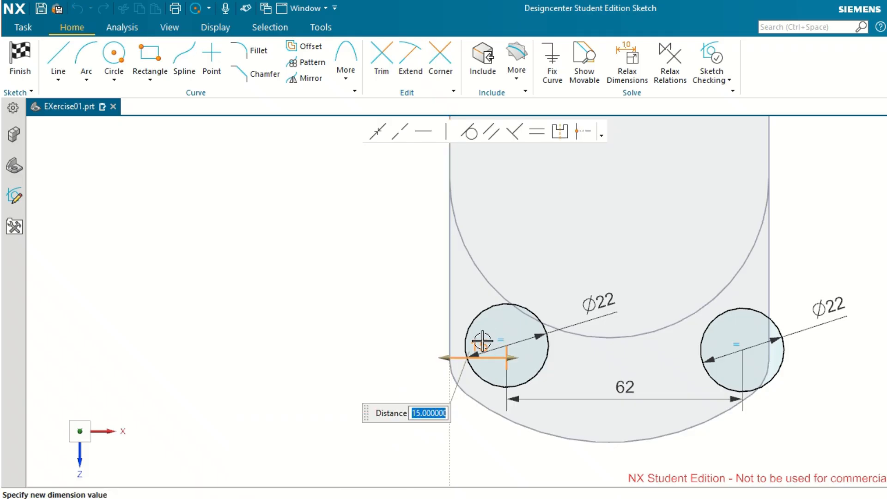
{"action": "type", "text": "11"}
{"action": "key", "text": "Return"}
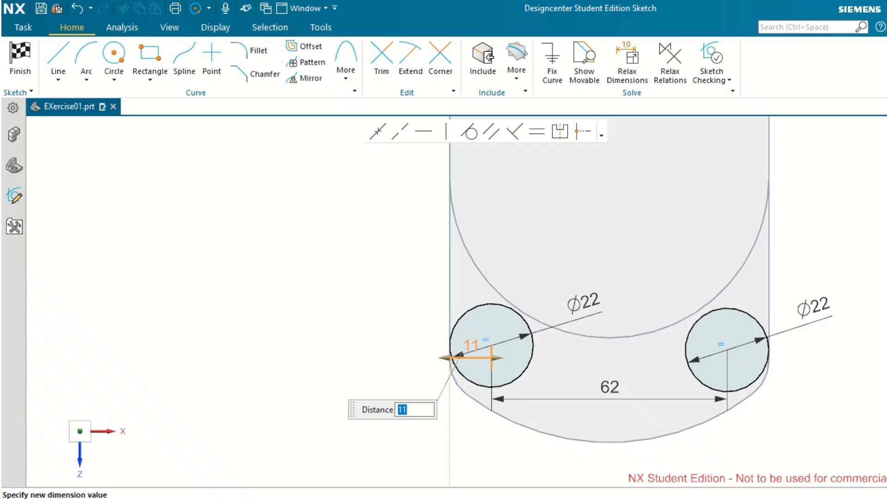
{"action": "right_click", "coordinate": [399, 285]}
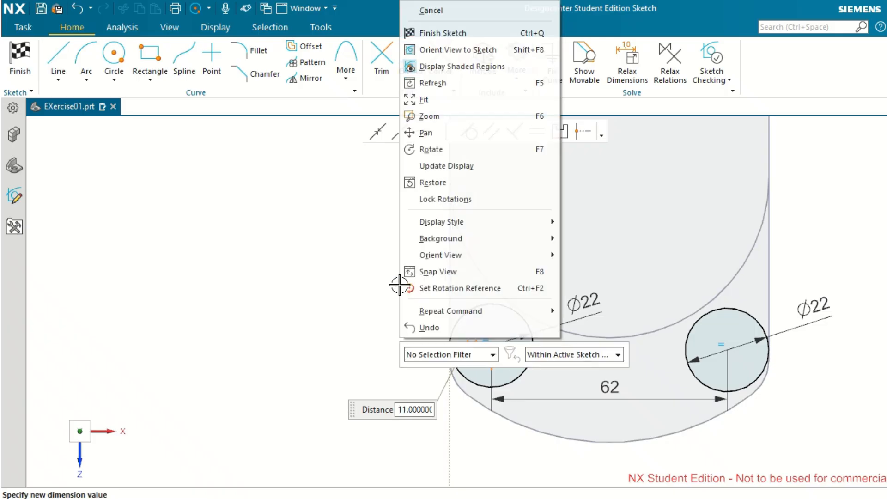
{"action": "left_click", "coordinate": [327, 311]}
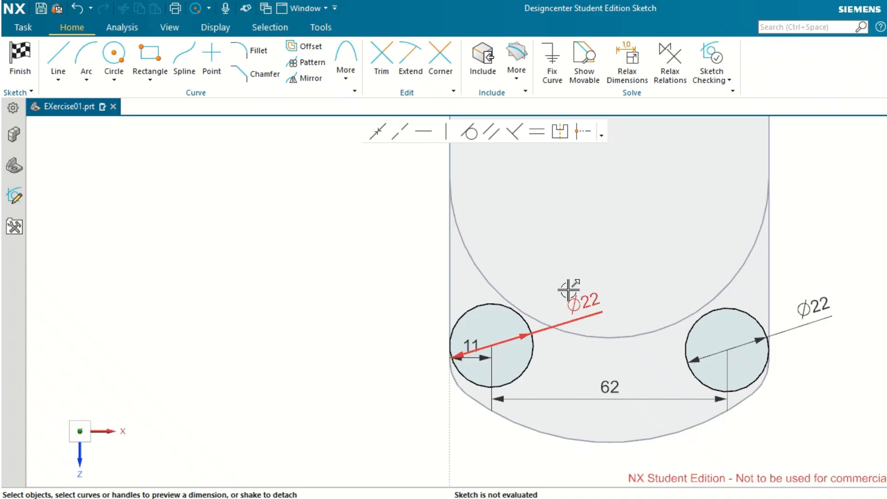
- Dimension the same circle's centre 90 mm from the horizontal sketch axis
{"action": "left_click", "coordinate": [493, 344]}
{"action": "scroll", "coordinate": [479, 384], "scroll_direction": "down", "scroll_amount": 4}
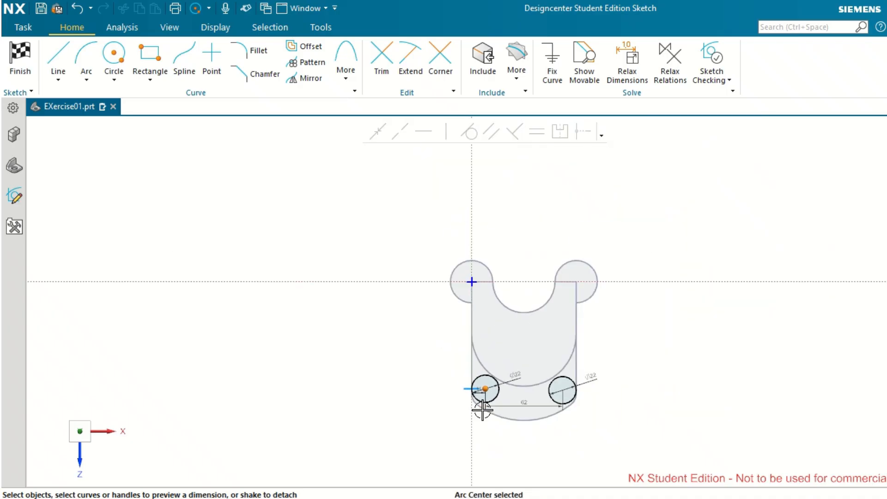
{"action": "left_click", "coordinate": [429, 281]}
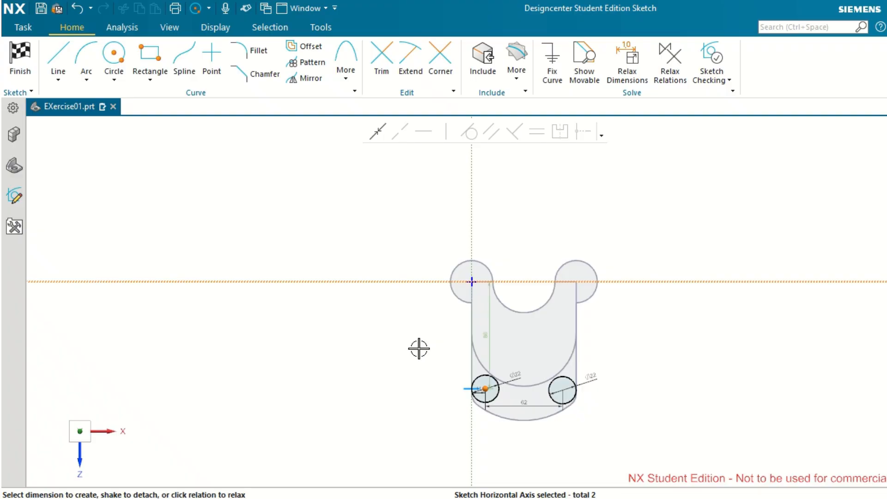
{"action": "left_click", "coordinate": [489, 337]}
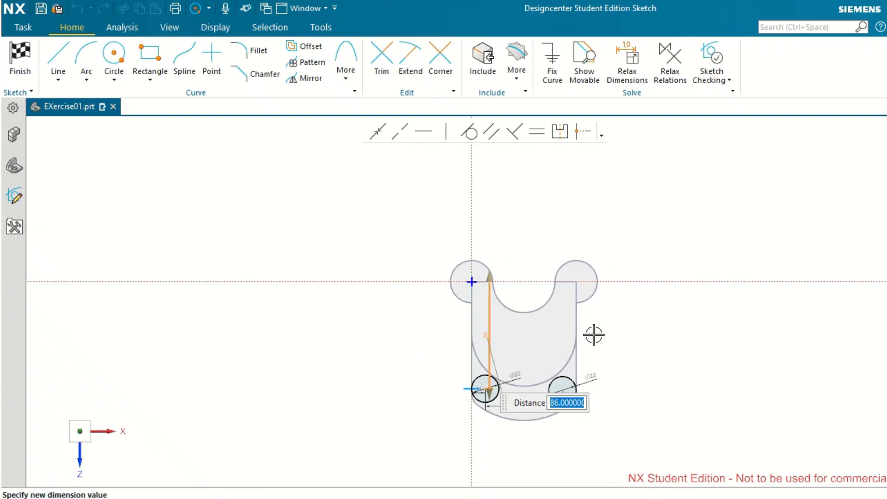
{"action": "type", "text": "90"}
{"action": "key", "text": "Return"}
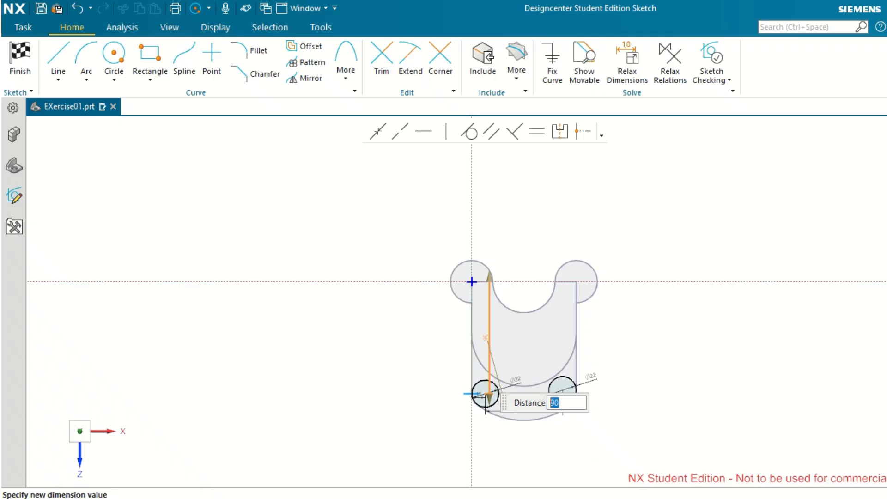
- Make the centres of the two 22 mm circles horizontally aligned and finish the sketch
{"action": "scroll", "coordinate": [485, 429], "scroll_direction": "up", "scroll_amount": 5}
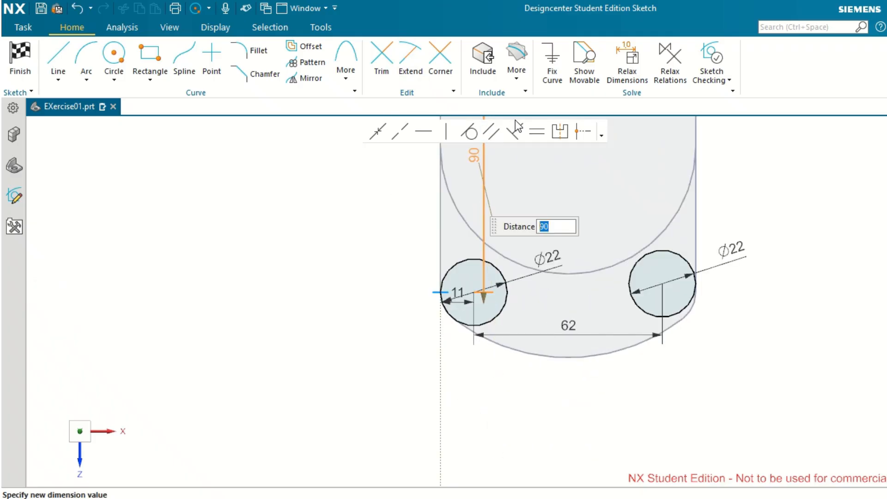
{"action": "left_click", "coordinate": [423, 131]}
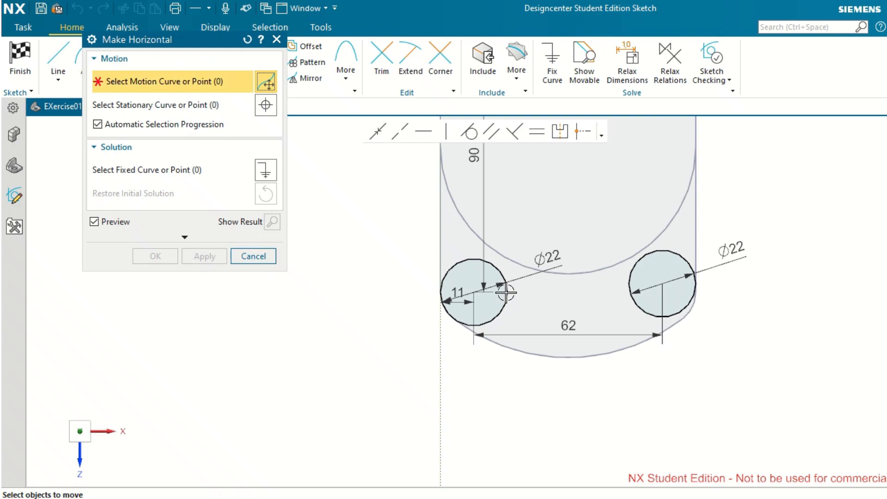
{"action": "left_click", "coordinate": [474, 292]}
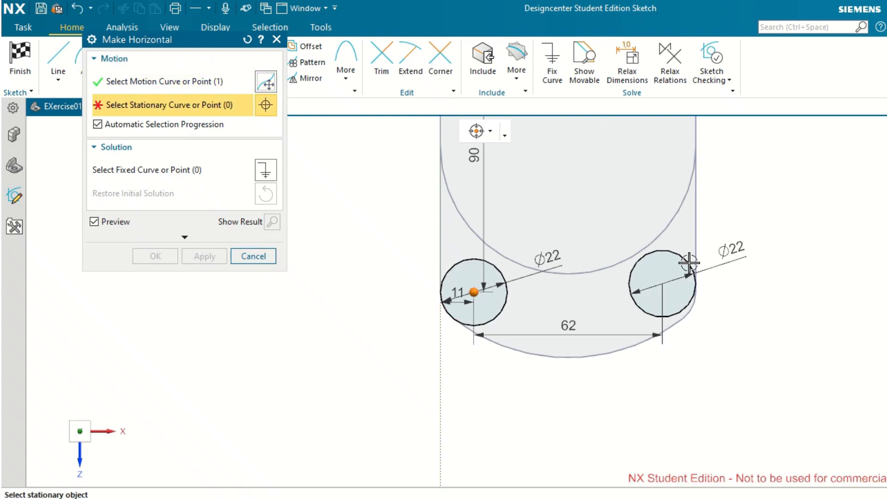
{"action": "left_click", "coordinate": [663, 283]}
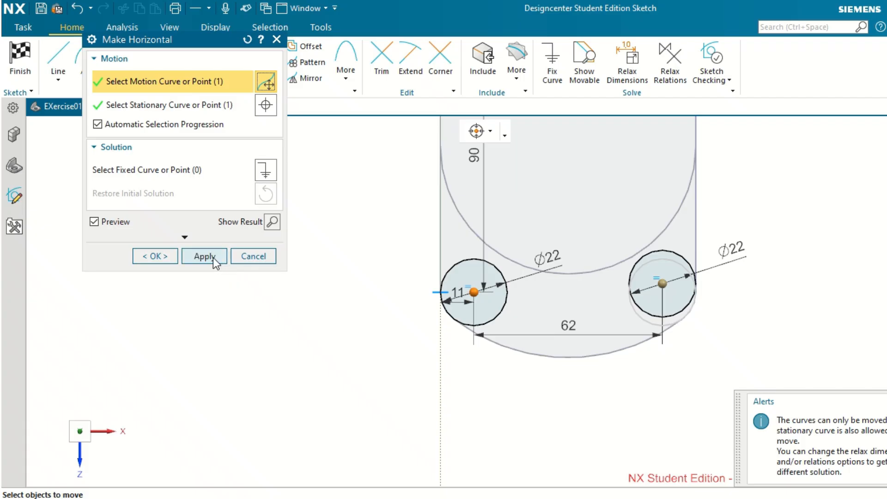
{"action": "left_click", "coordinate": [213, 257]}
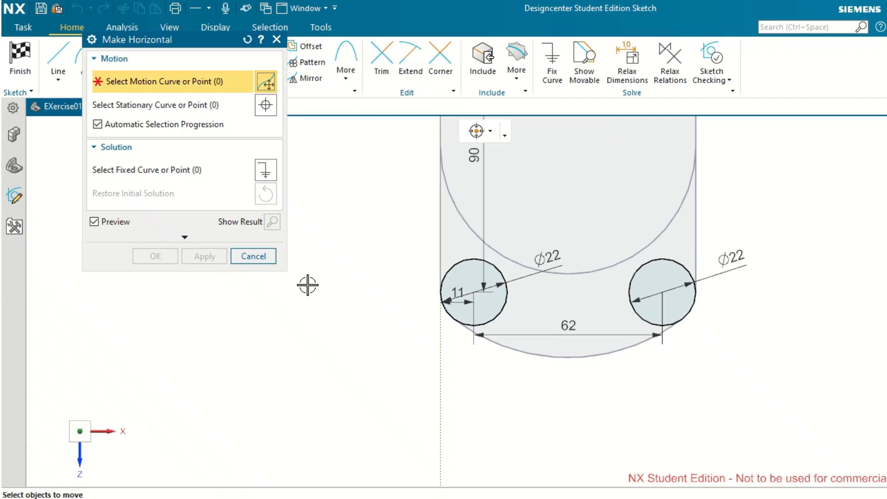
{"action": "left_click", "coordinate": [252, 256]}
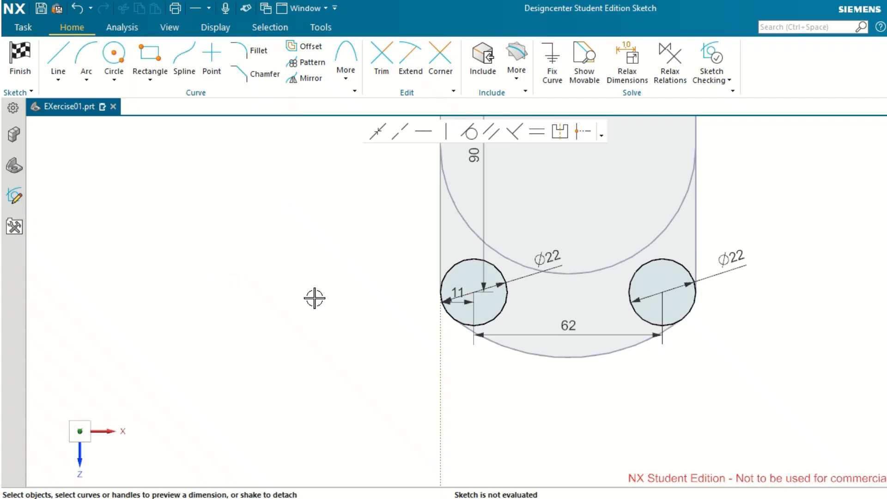
{"action": "scroll", "coordinate": [314, 297], "scroll_direction": "up", "scroll_amount": 3}
{"action": "scroll", "coordinate": [314, 298], "scroll_direction": "down", "scroll_amount": 4}
{"action": "scroll", "coordinate": [314, 298], "scroll_direction": "down", "scroll_amount": 3}
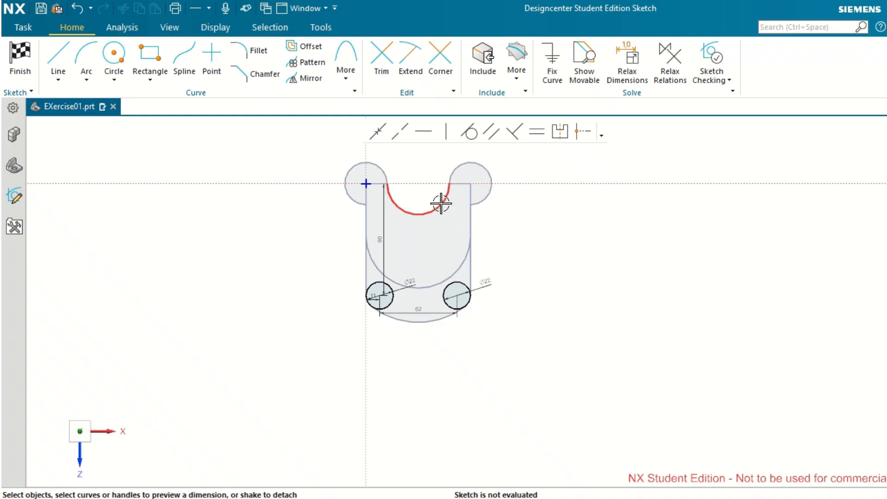
{"action": "mouse_move", "coordinate": [545, 279]}
{"action": "middle_mouse_down"}
{"action": "mouse_move", "coordinate": [562, 251]}
{"action": "mouse_move", "coordinate": [570, 259]}
{"action": "middle_mouse_up"}
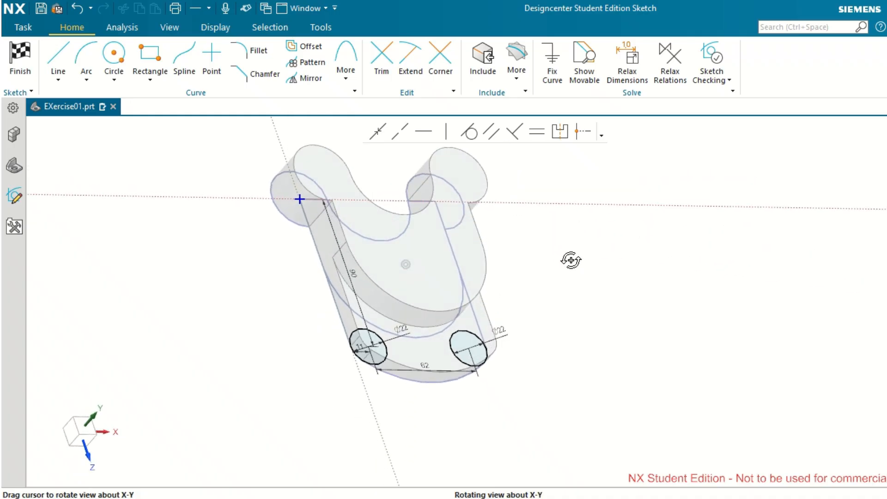
{"action": "left_click", "coordinate": [28, 70]}
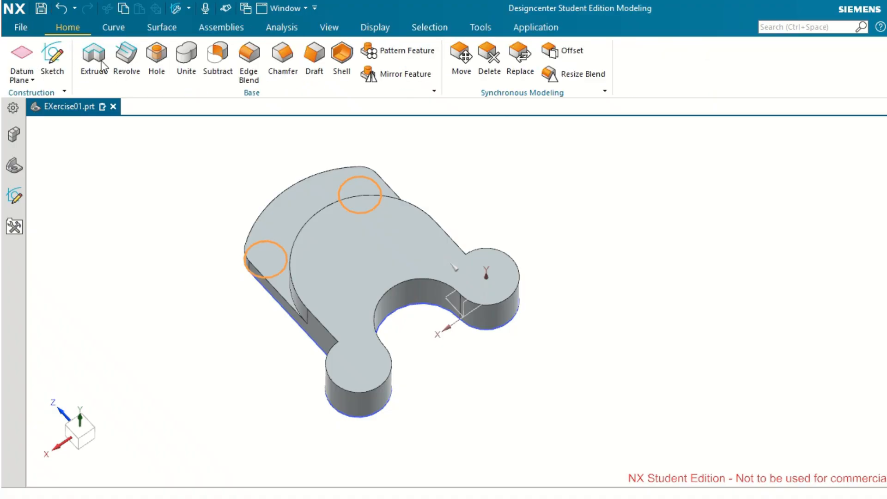
- Extrude the two 22 mm circles from a start distance of 25 mm to an end distance of 0 mm, united with the plate body
{"action": "left_click", "coordinate": [100, 64]}
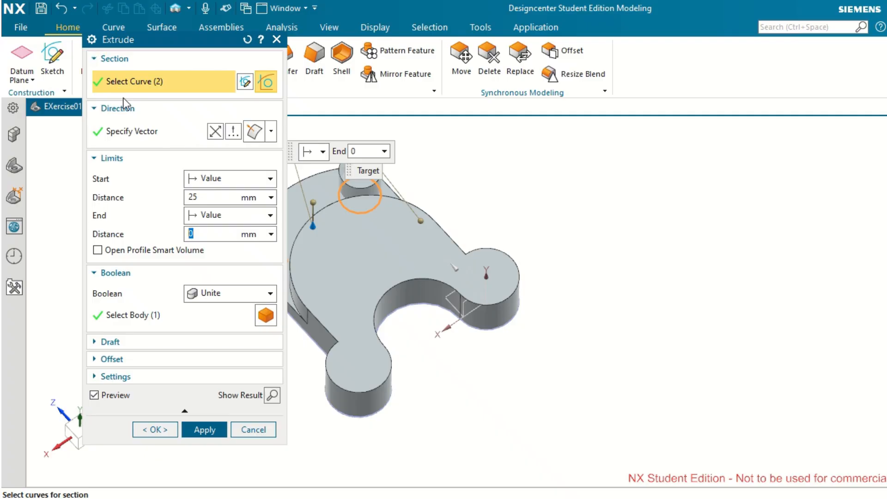
{"action": "scroll", "coordinate": [677, 286], "scroll_direction": "up", "scroll_amount": 1}
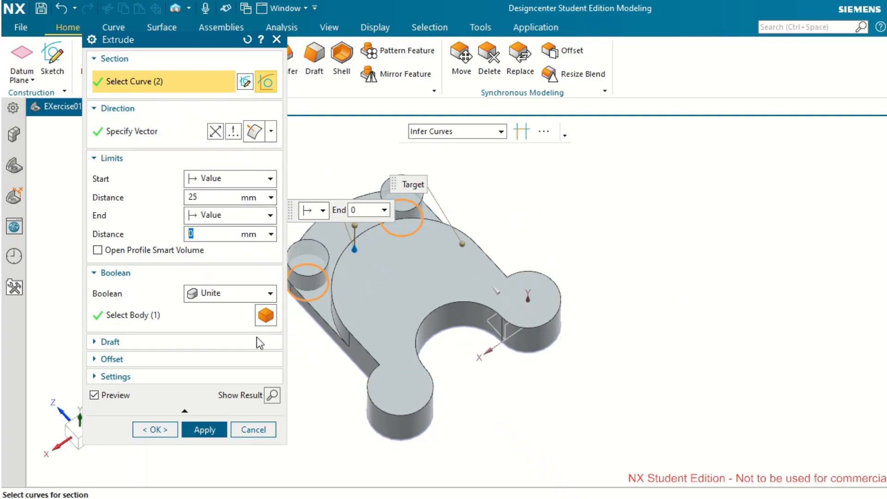
{"action": "left_click", "coordinate": [200, 431]}
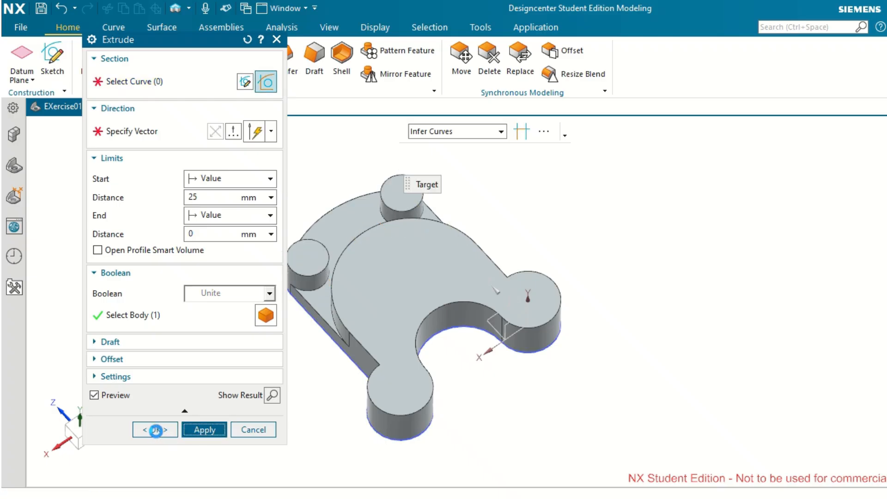
{"action": "left_click", "coordinate": [253, 430]}
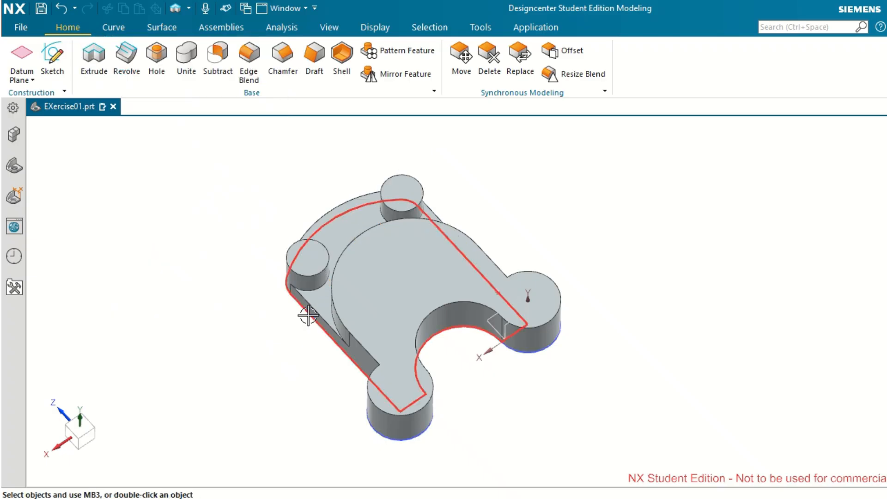
- Start a simple hole on the part's flat face and place sketch points at the centres of the two round lobes
{"action": "scroll", "coordinate": [308, 315], "scroll_direction": "up", "scroll_amount": 2}
{"action": "scroll", "coordinate": [308, 316], "scroll_direction": "down", "scroll_amount": 3}
{"action": "middle_click_drag", "start_coordinate": [308, 315], "coordinate": [337, 299]}
{"action": "scroll", "coordinate": [311, 227], "scroll_direction": "down", "scroll_amount": 2}
{"action": "scroll", "coordinate": [311, 226], "scroll_direction": "up", "scroll_amount": 2}
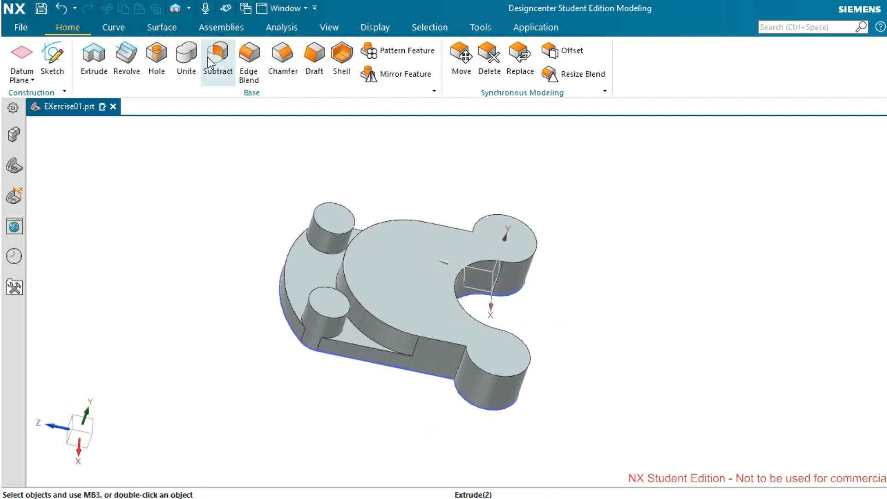
{"action": "left_click", "coordinate": [162, 63]}
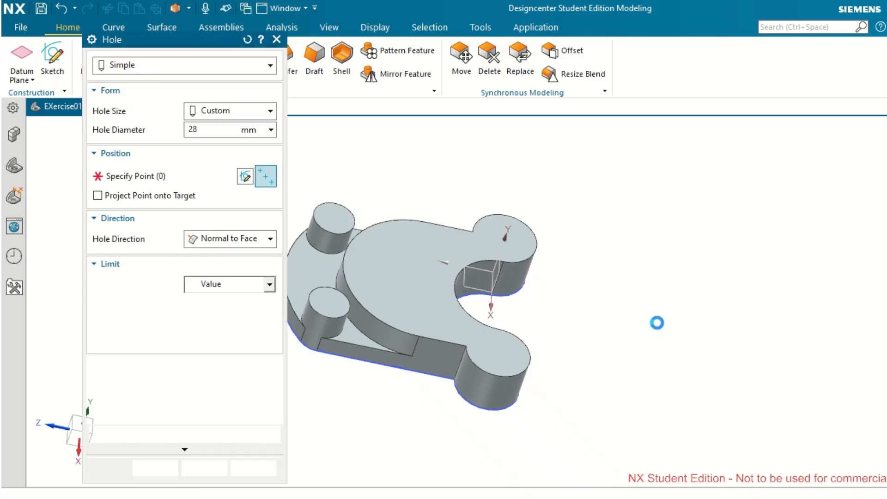
{"action": "middle_click_drag", "start_coordinate": [651, 324], "coordinate": [626, 330]}
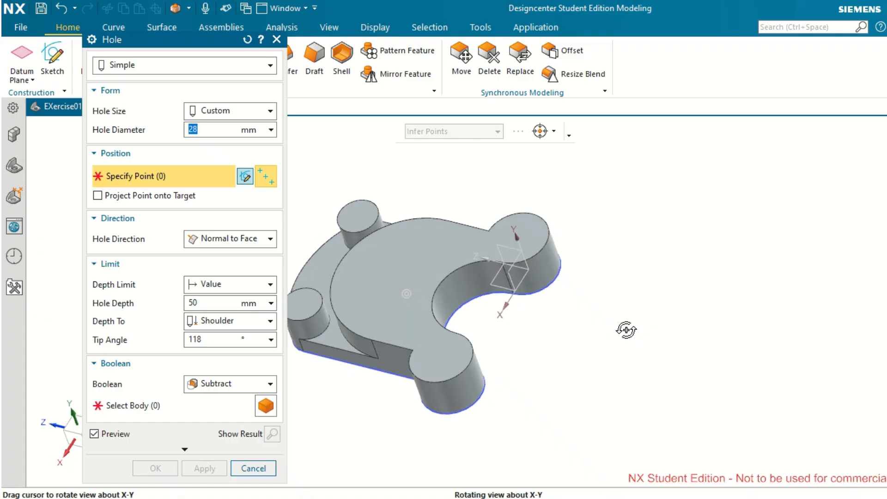
{"action": "left_click", "coordinate": [490, 329]}
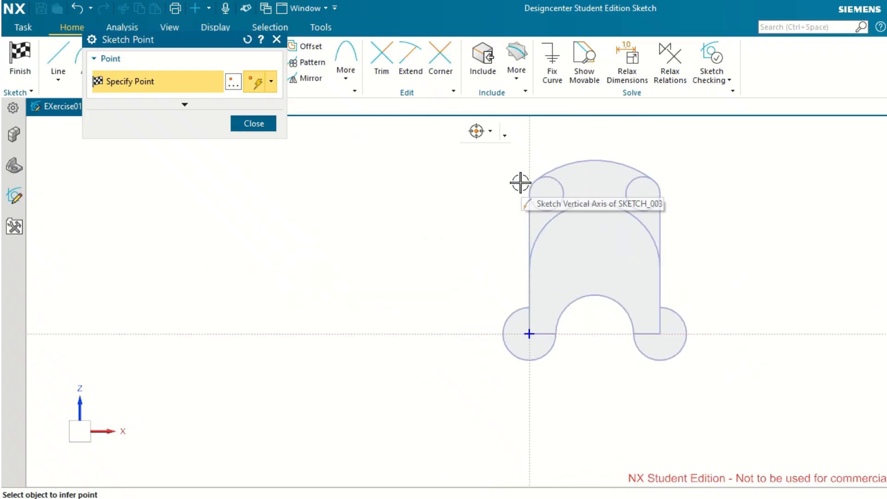
{"action": "scroll", "coordinate": [696, 321], "scroll_direction": "up", "scroll_amount": 2}
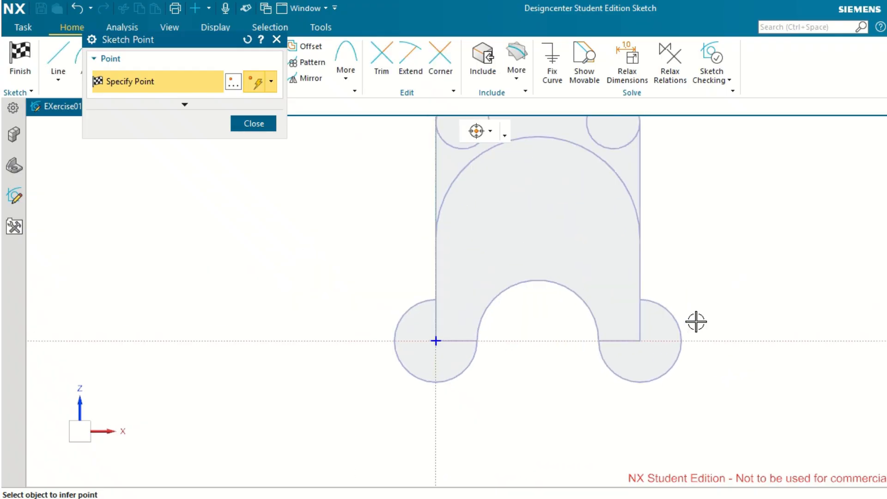
{"action": "left_click", "coordinate": [435, 341]}
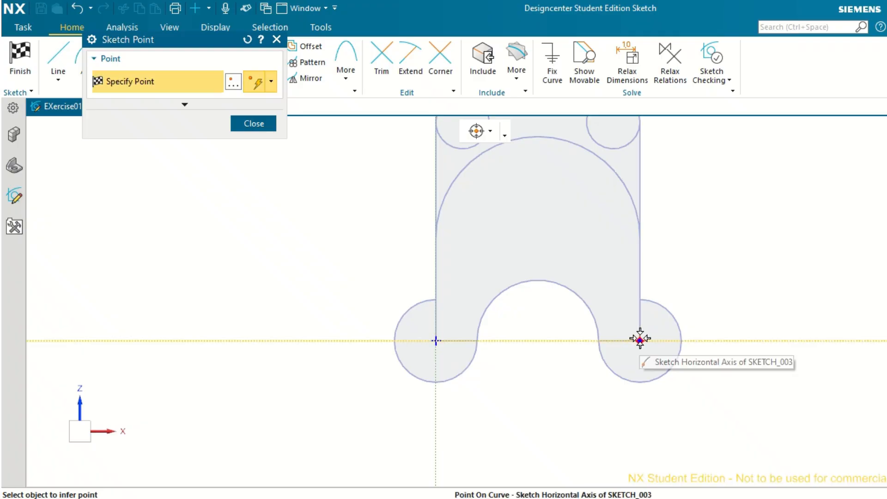
{"action": "left_click", "coordinate": [640, 340]}
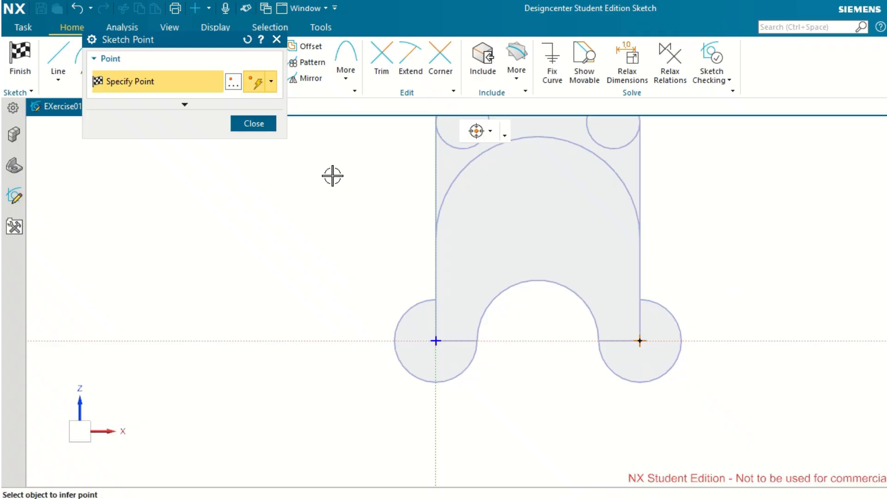
{"action": "left_click", "coordinate": [254, 123]}
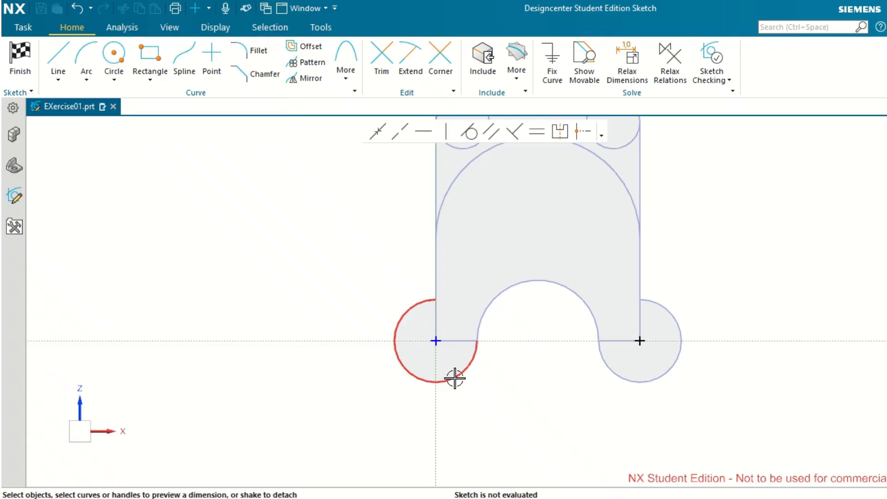
{"action": "scroll", "coordinate": [452, 369], "scroll_direction": "up", "scroll_amount": 2}
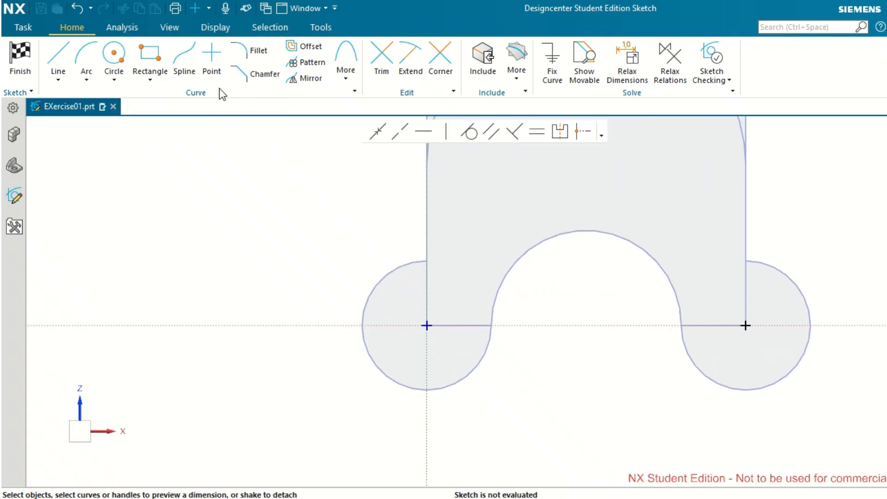
{"action": "left_click", "coordinate": [426, 325]}
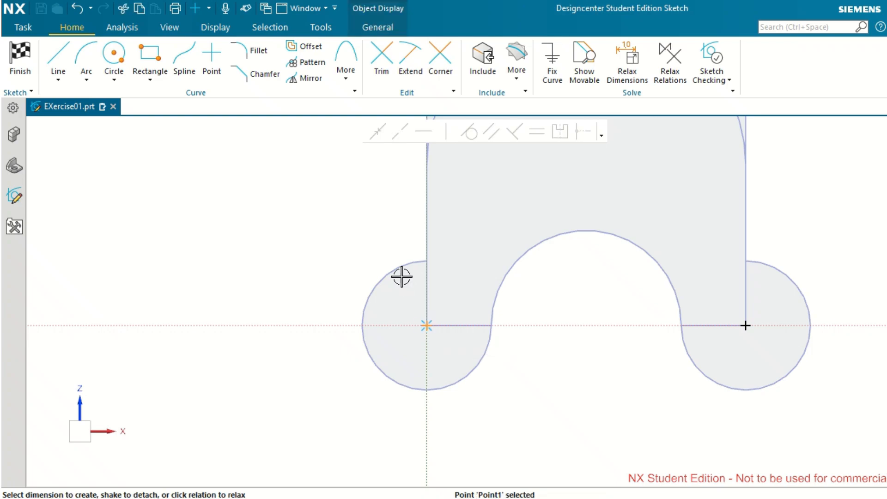
{"action": "left_click", "coordinate": [320, 327]}
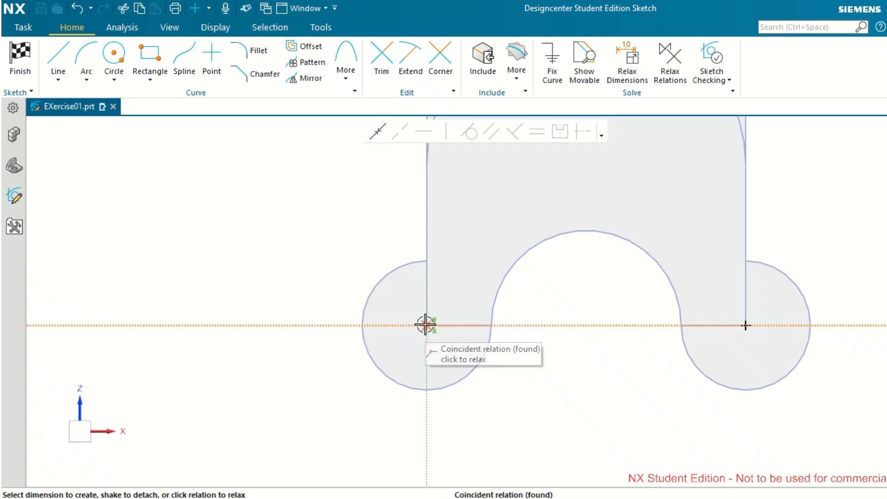
{"action": "left_click", "coordinate": [744, 324]}
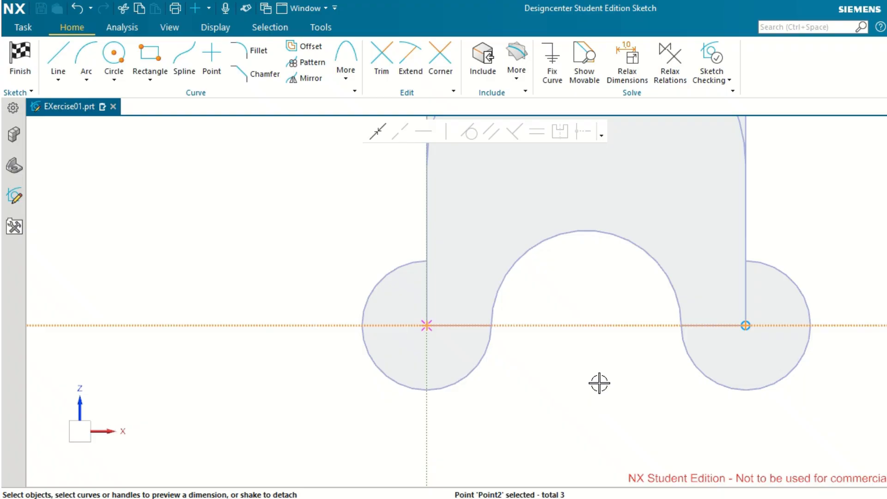
{"action": "key", "text": "Escape"}
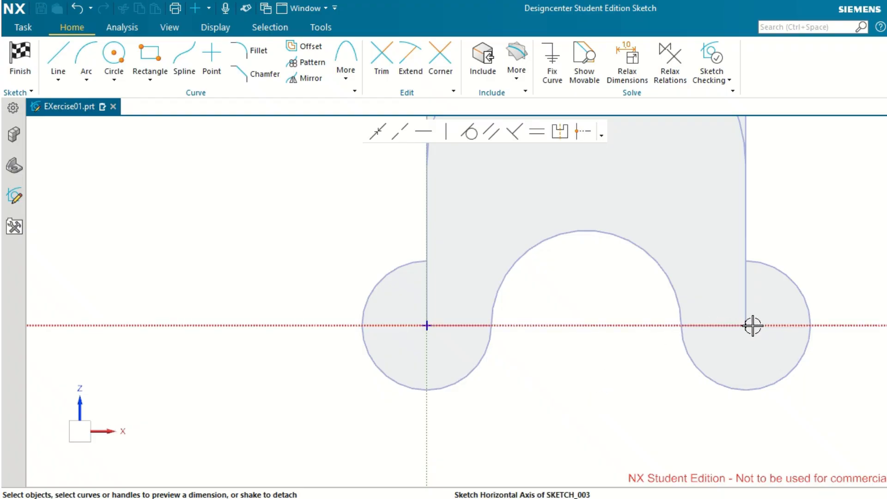
- Dimension the horizontal distance between the two hole points as 84 mm, accepting scaling of the entire sketch
{"action": "left_click", "coordinate": [745, 325]}
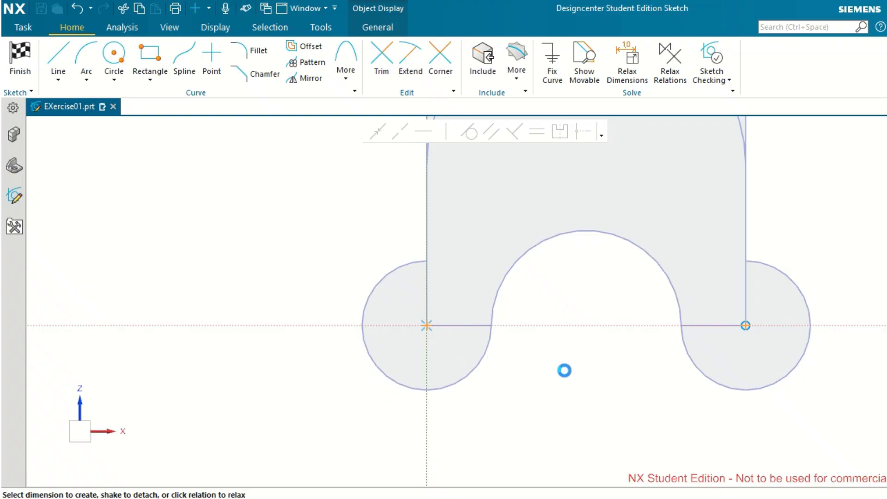
{"action": "left_click", "coordinate": [594, 307]}
{"action": "left_click", "coordinate": [594, 307]}
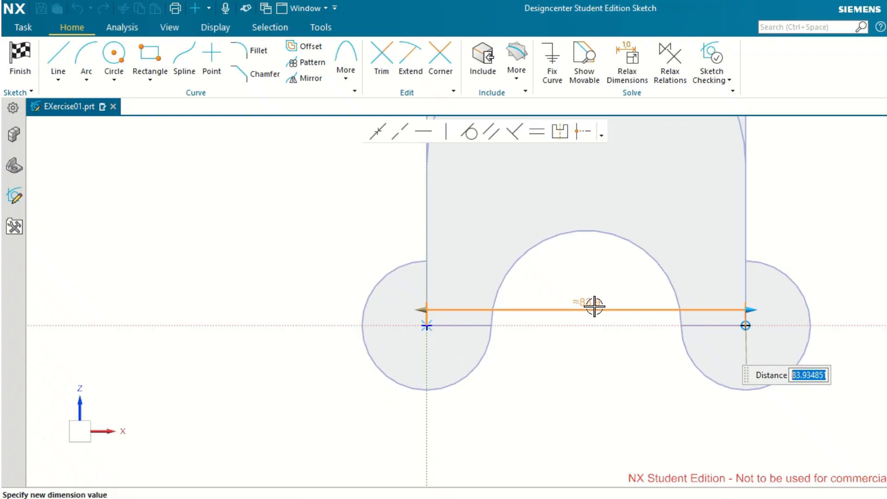
{"action": "type", "text": "84"}
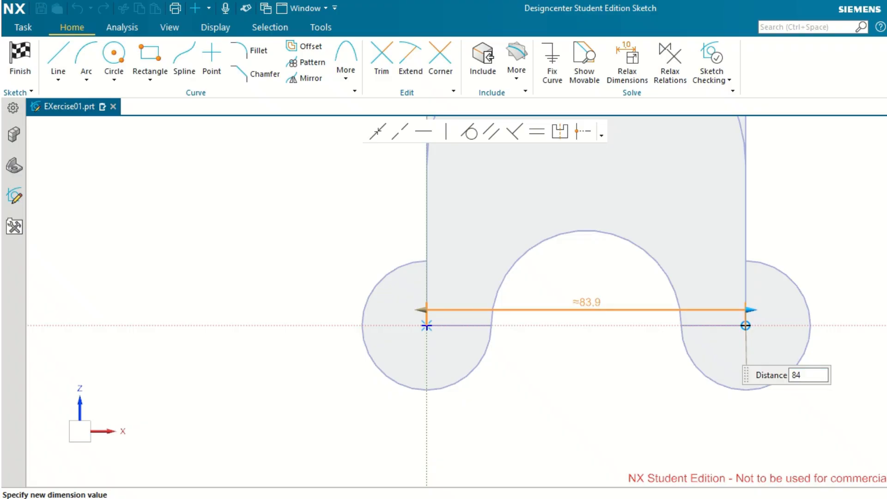
{"action": "key", "text": "Return"}
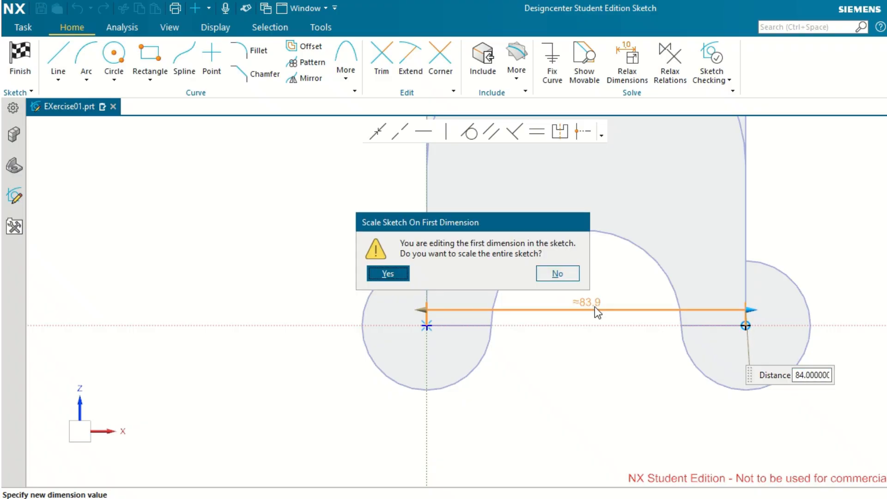
{"action": "left_click", "coordinate": [396, 273]}
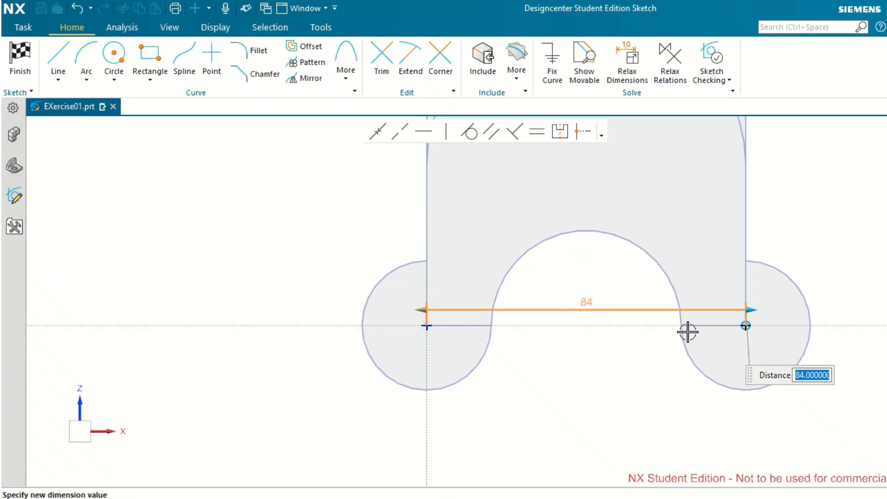
{"action": "scroll", "coordinate": [685, 331], "scroll_direction": "down", "scroll_amount": 3}
{"action": "left_click", "coordinate": [593, 370]}
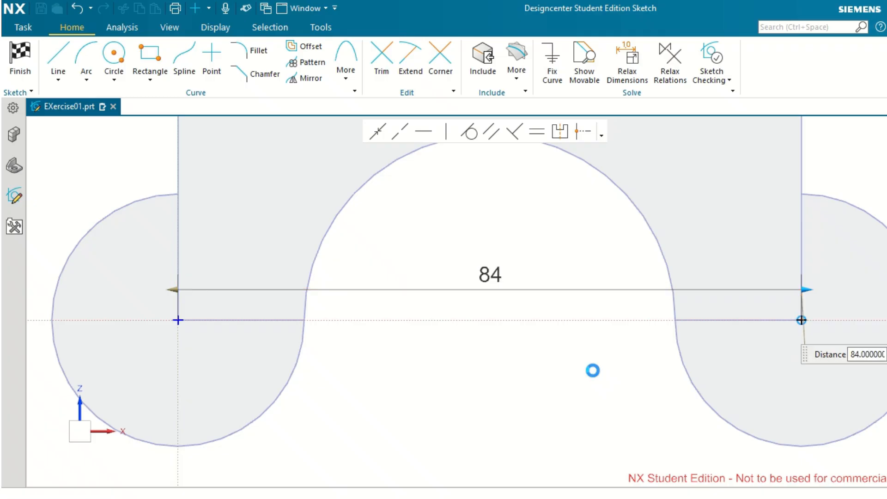
- Make the two hole points horizontally aligned and finish the hole position sketch
{"action": "left_click", "coordinate": [424, 131]}
{"action": "left_click", "coordinate": [178, 320]}
{"action": "left_click", "coordinate": [801, 320]}
{"action": "left_click", "coordinate": [202, 257]}
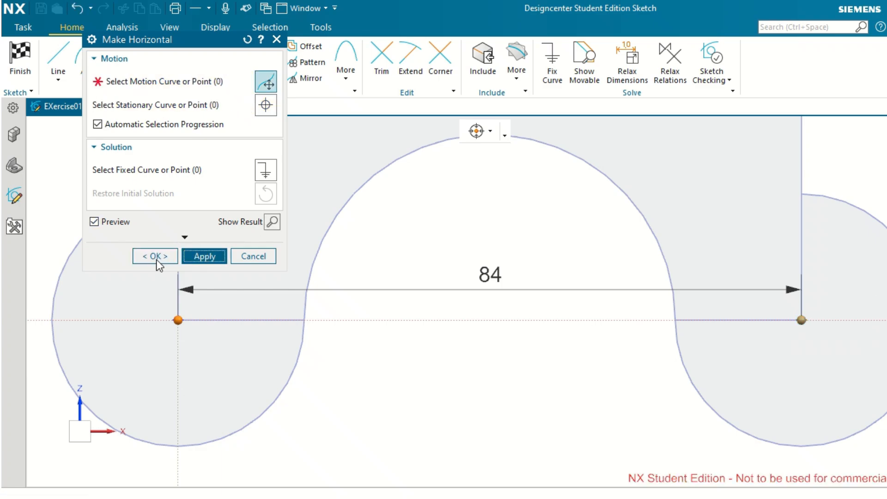
{"action": "left_click", "coordinate": [235, 256]}
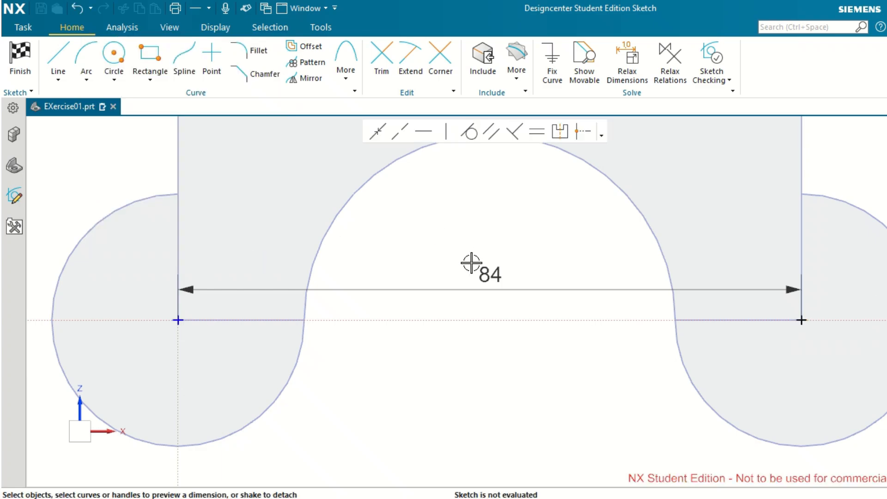
{"action": "scroll", "coordinate": [472, 263], "scroll_direction": "down", "scroll_amount": 4}
{"action": "left_click", "coordinate": [18, 53]}
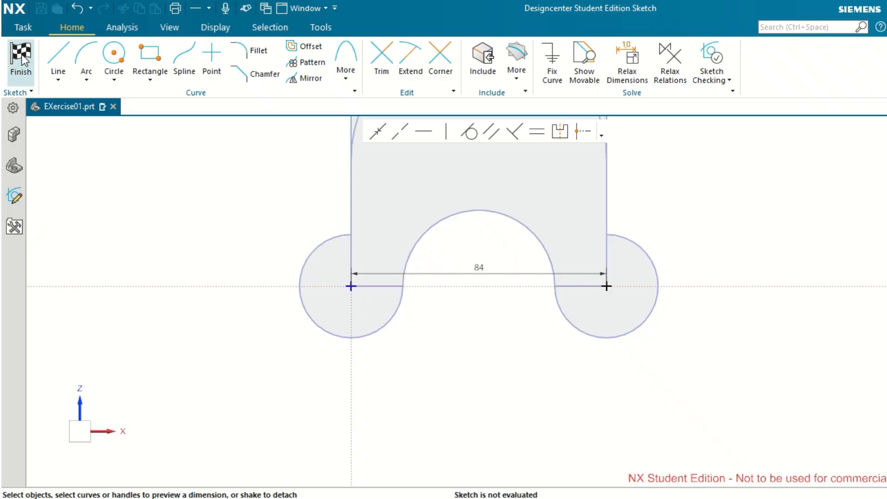
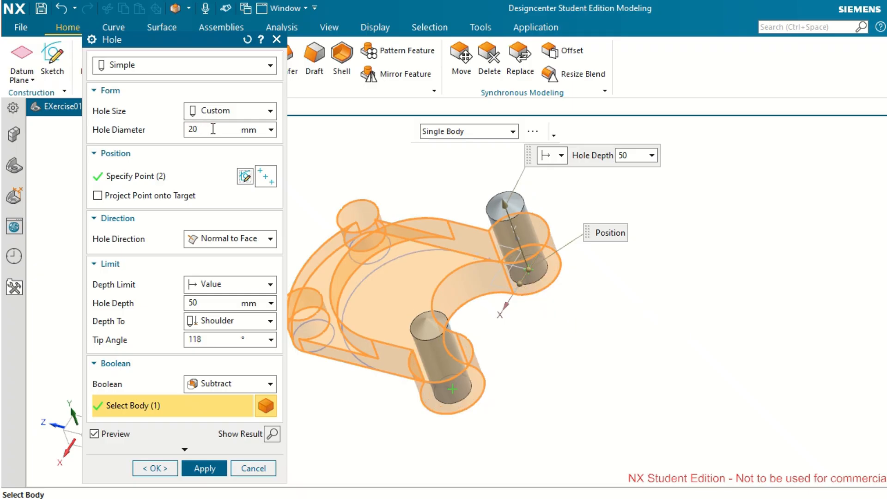
- Cut the two 20 mm diameter simple holes, 50 mm deep, through the round lobes and close the hole command
{"action": "left_click", "coordinate": [204, 467]}
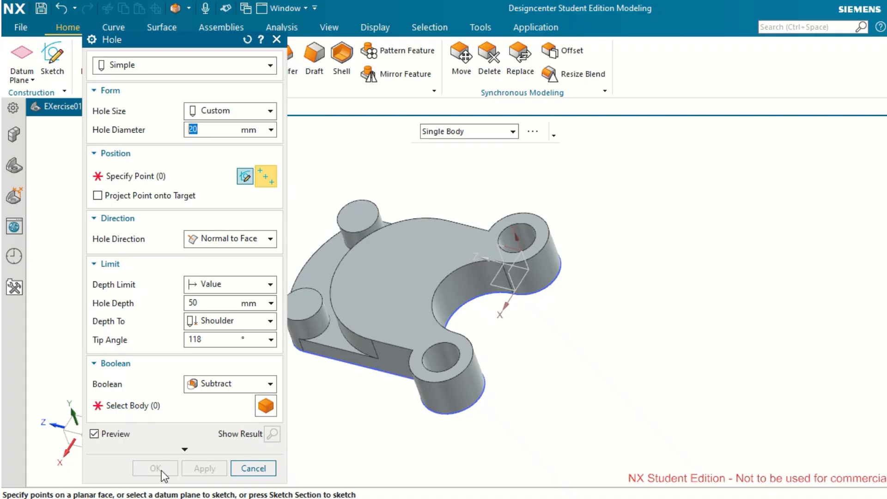
{"action": "left_click", "coordinate": [252, 466]}
{"action": "scroll", "coordinate": [298, 364], "scroll_direction": "down", "scroll_amount": 1}
{"action": "scroll", "coordinate": [252, 310], "scroll_direction": "up", "scroll_amount": 2}
- Start another simple hole on the part's flat face and place sketch points at the centres of the two round bosses
{"action": "left_click", "coordinate": [159, 53]}
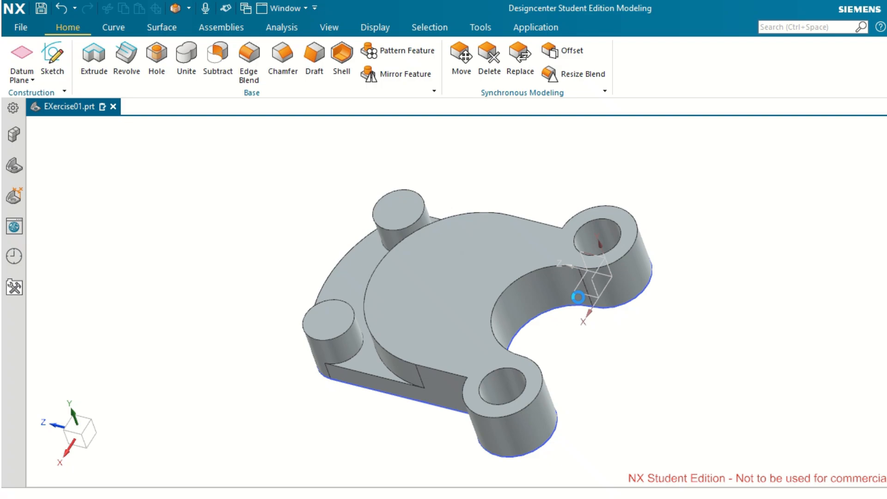
{"action": "left_click", "coordinate": [587, 293]}
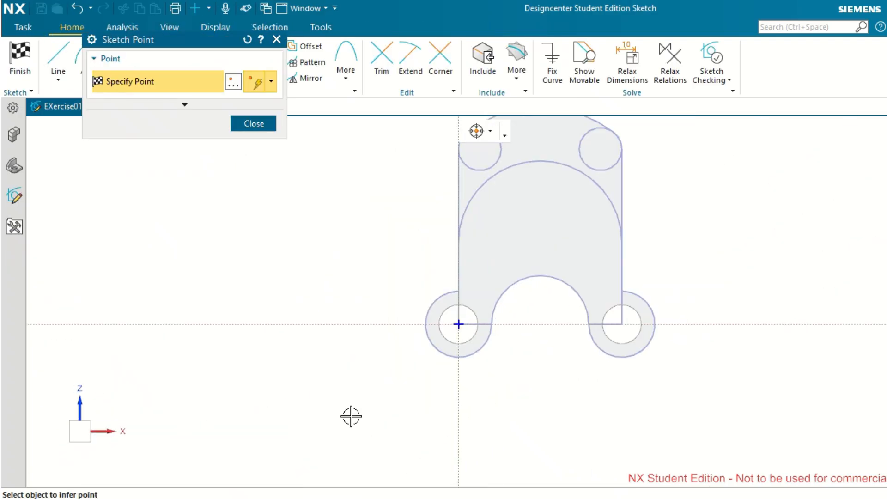
{"action": "scroll", "coordinate": [387, 383], "scroll_direction": "down", "scroll_amount": 3}
{"action": "scroll", "coordinate": [445, 291], "scroll_direction": "up", "scroll_amount": 4}
{"action": "scroll", "coordinate": [379, 273], "scroll_direction": "up", "scroll_amount": 2}
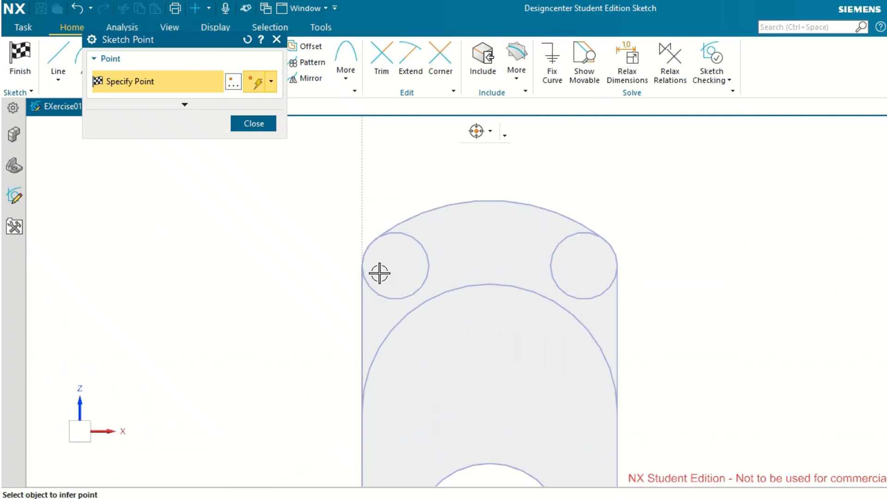
{"action": "scroll", "coordinate": [379, 273], "scroll_direction": "down", "scroll_amount": 2}
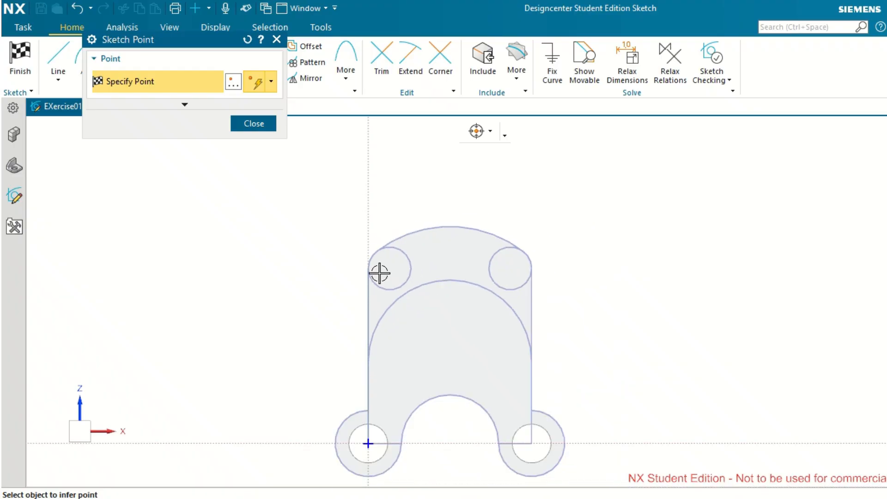
{"action": "scroll", "coordinate": [379, 273], "scroll_direction": "up", "scroll_amount": 2}
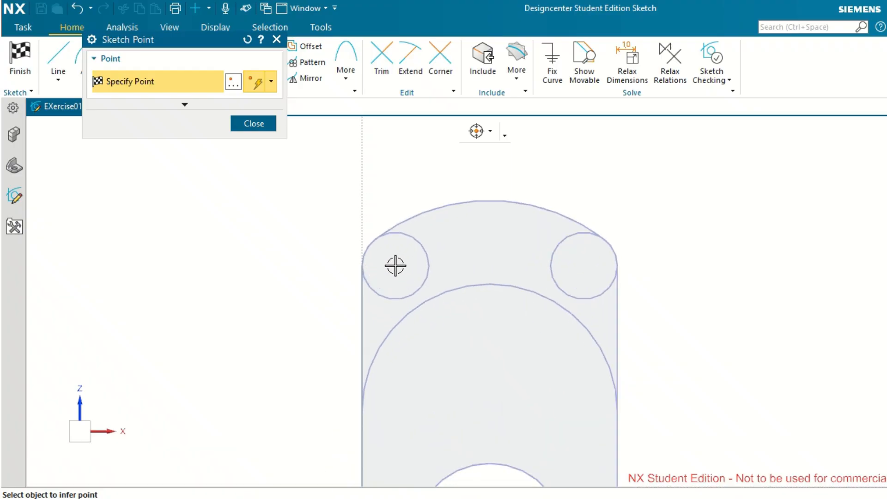
{"action": "left_click", "coordinate": [394, 266]}
{"action": "left_click", "coordinate": [583, 264]}
{"action": "left_click", "coordinate": [249, 123]}
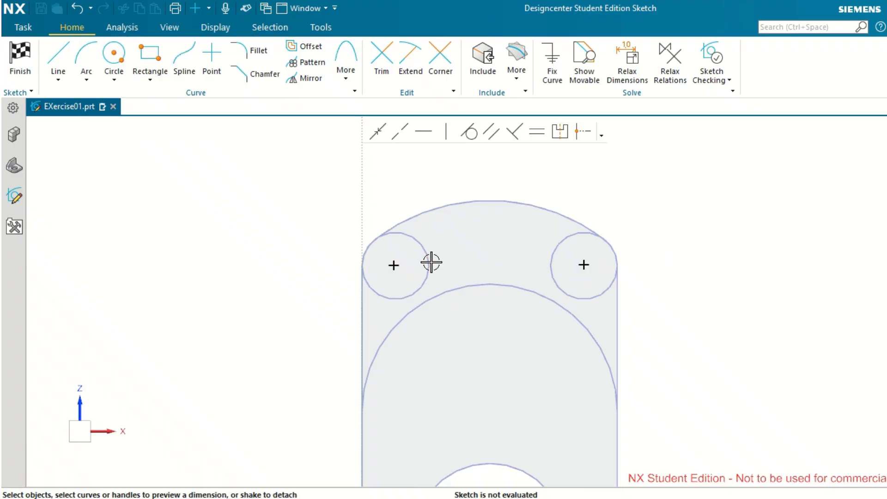
- Dimension the horizontal distance between the two boss hole points as 62 mm, accepting scaling of the entire sketch
{"action": "left_click", "coordinate": [395, 265]}
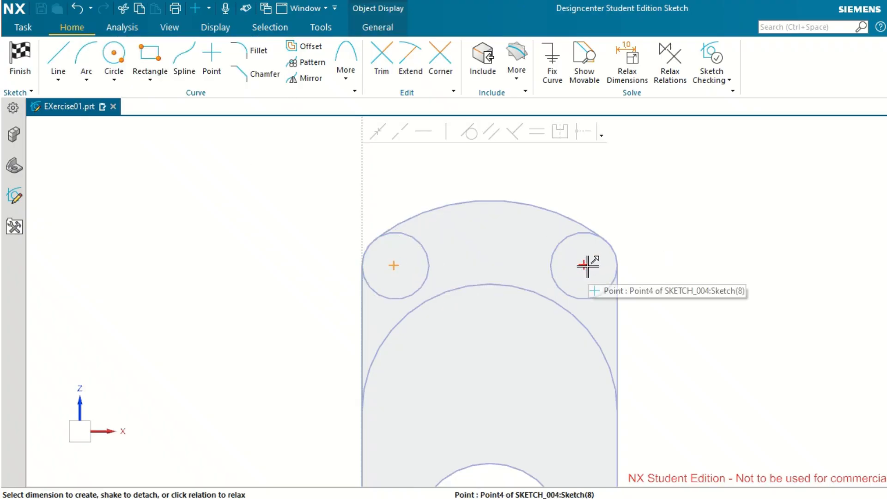
{"action": "left_click", "coordinate": [587, 266]}
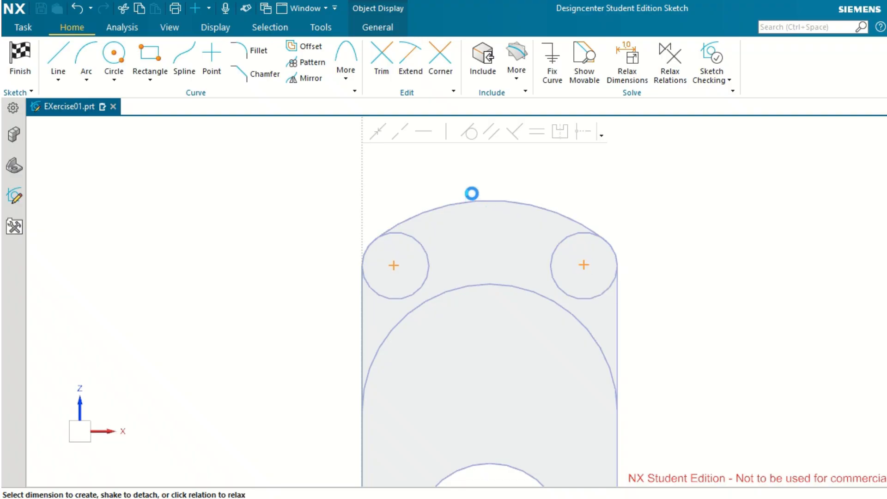
{"action": "left_click", "coordinate": [496, 238]}
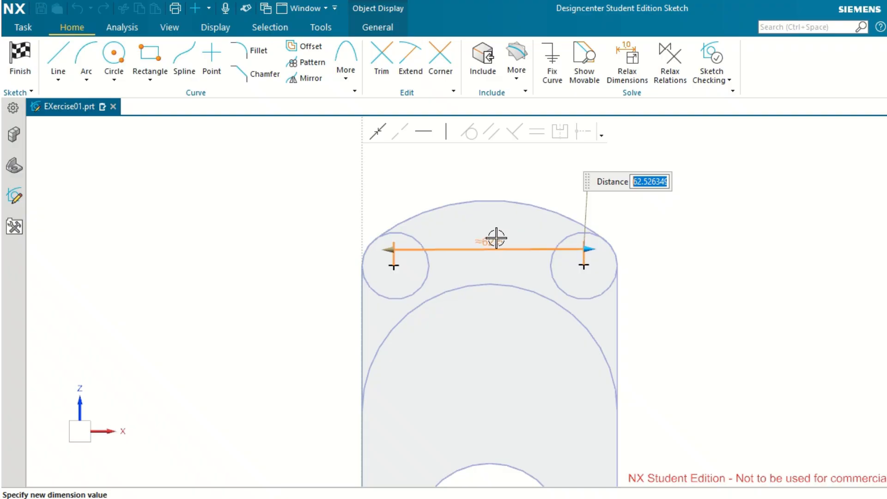
{"action": "type", "text": "62"}
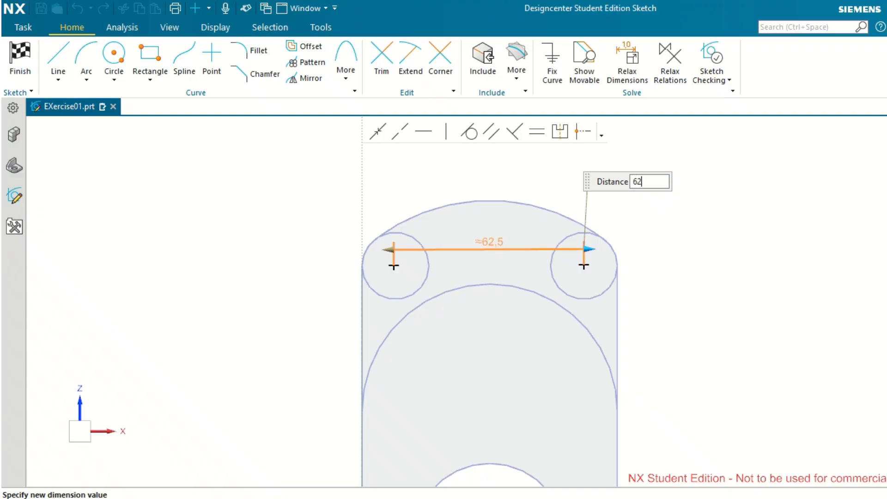
{"action": "key", "text": "Return"}
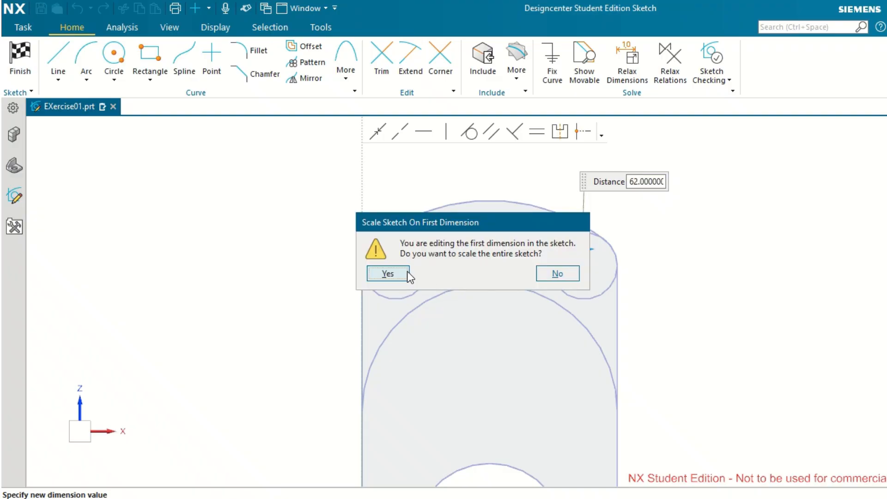
{"action": "left_click", "coordinate": [387, 274]}
{"action": "scroll", "coordinate": [294, 267], "scroll_direction": "up", "scroll_amount": 2}
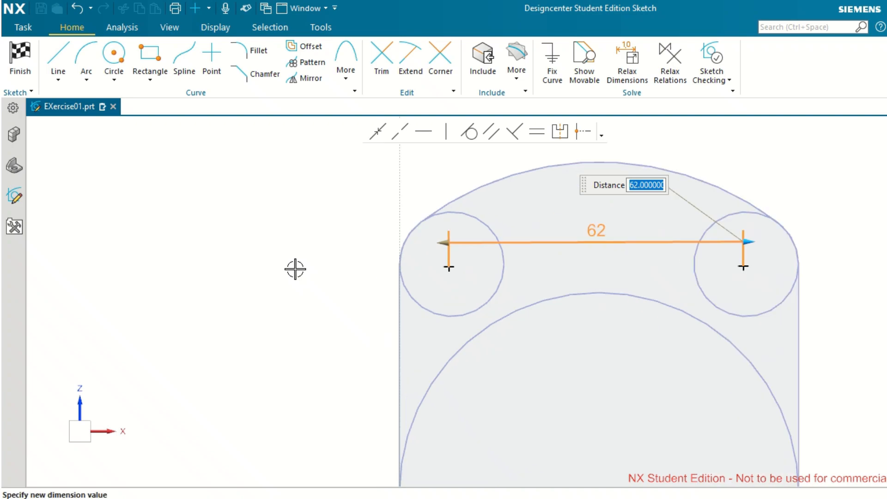
{"action": "left_click", "coordinate": [297, 270]}
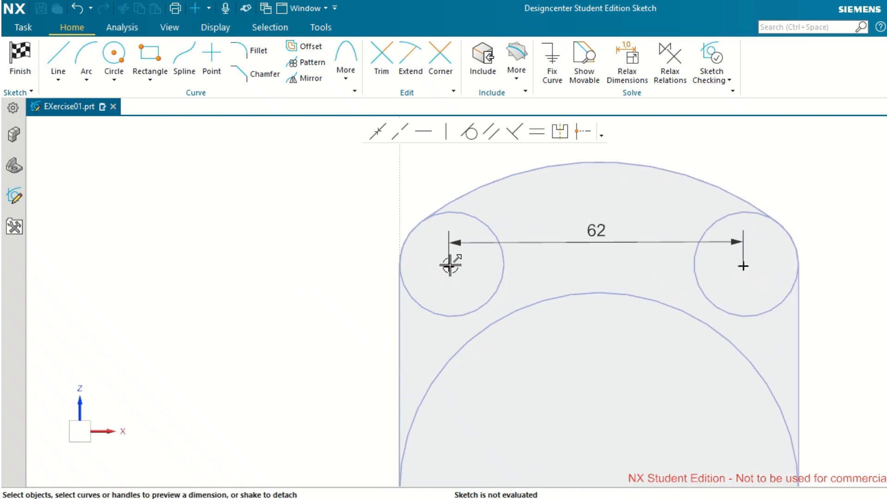
- Dimension the horizontal distance from the sketch's vertical axis to the nearer boss hole point as 11 mm
{"action": "left_click", "coordinate": [450, 266]}
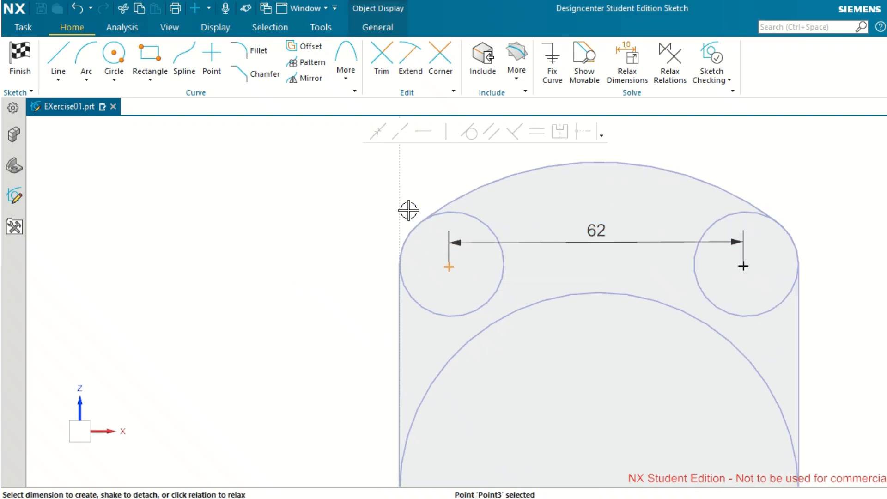
{"action": "left_click", "coordinate": [403, 205]}
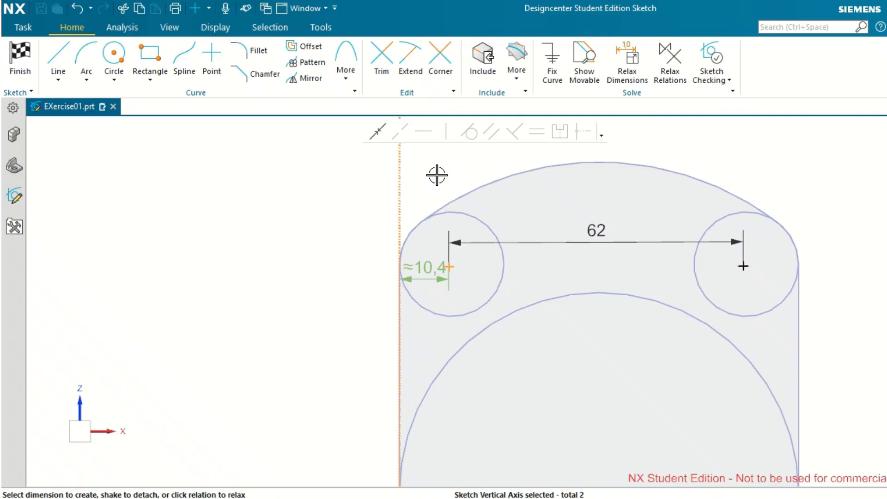
{"action": "left_click", "coordinate": [425, 266]}
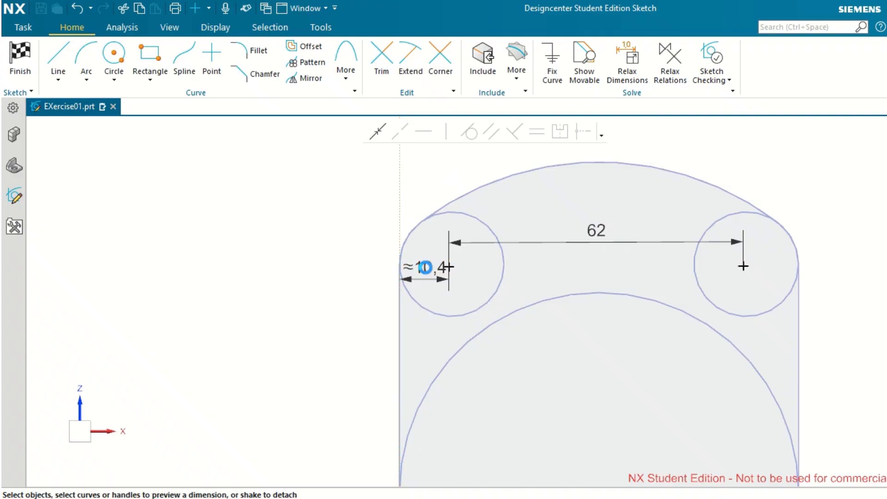
{"action": "type", "text": "11"}
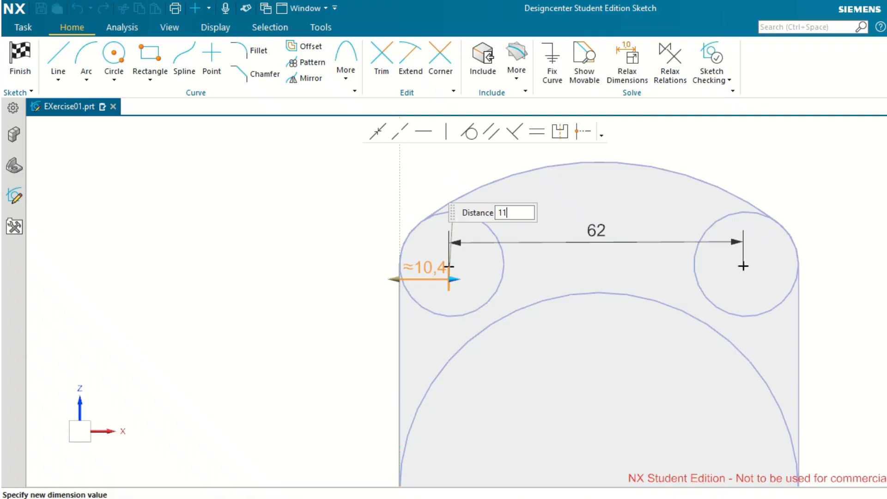
{"action": "key", "text": "Return"}
{"action": "left_click", "coordinate": [320, 229]}
- Dimension the vertical distance from the sketch's horizontal axis to the same boss hole point as 90 mm
{"action": "scroll", "coordinate": [387, 245], "scroll_direction": "up", "scroll_amount": 1}
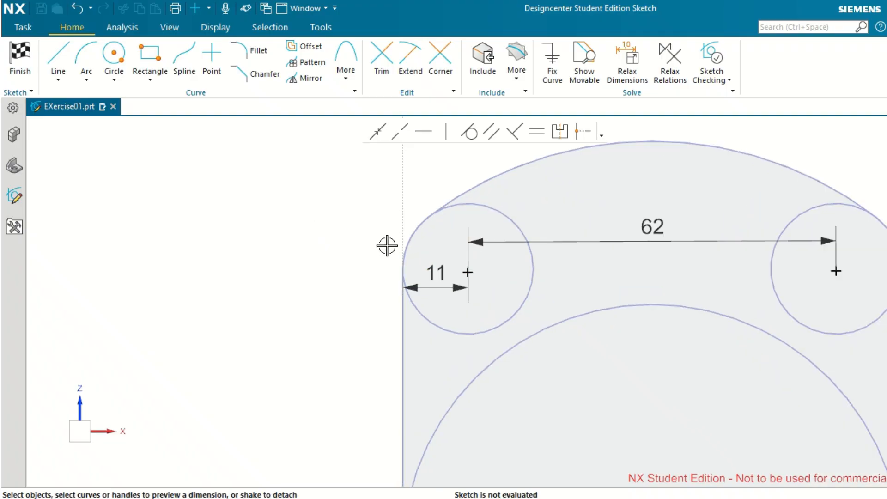
{"action": "left_click", "coordinate": [467, 272]}
{"action": "scroll", "coordinate": [256, 189], "scroll_direction": "down", "scroll_amount": 4}
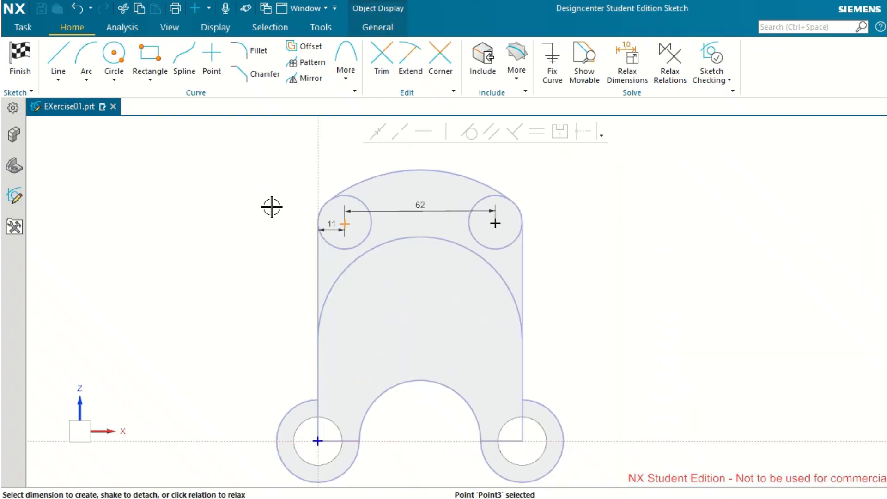
{"action": "left_click", "coordinate": [248, 440]}
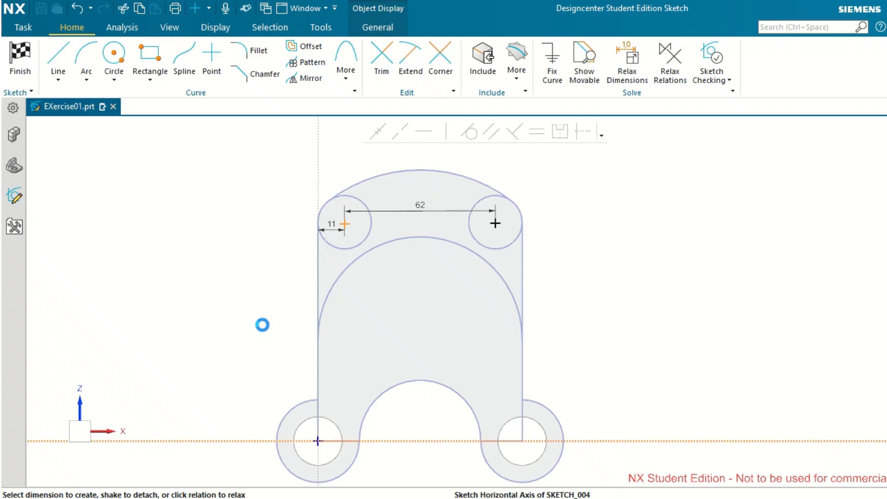
{"action": "left_click", "coordinate": [345, 335]}
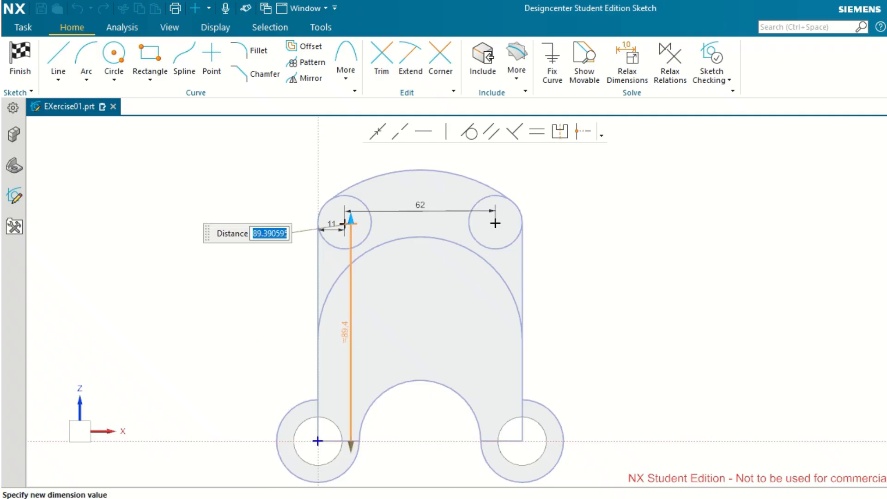
{"action": "type", "text": "90"}
{"action": "key", "text": "Return"}
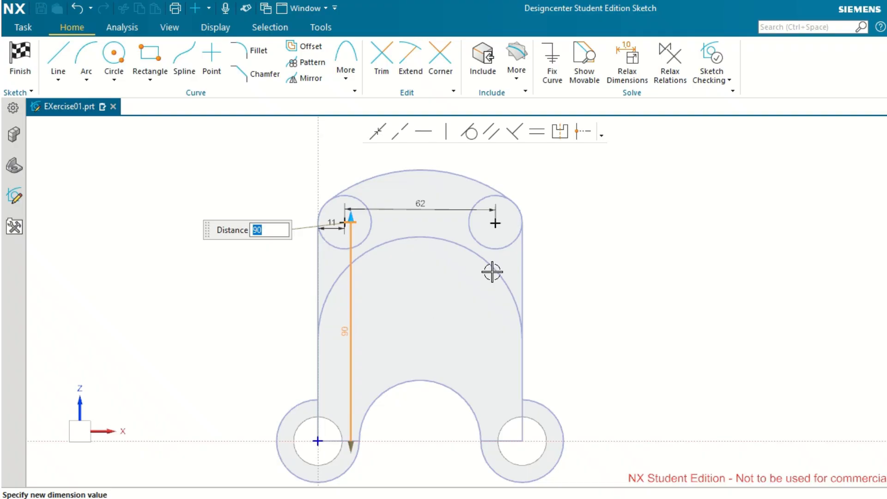
- Make the two boss hole points horizontally aligned and finish the hole position sketch
{"action": "scroll", "coordinate": [431, 206], "scroll_direction": "up", "scroll_amount": 2}
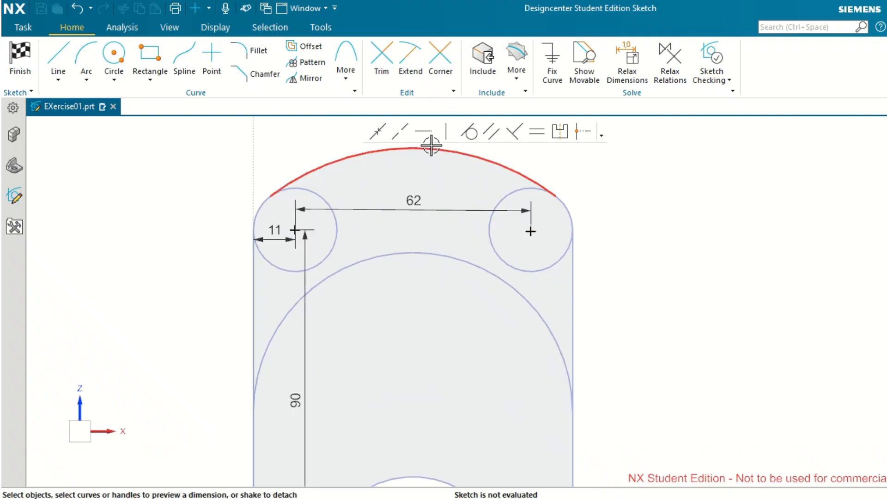
{"action": "left_click", "coordinate": [424, 131]}
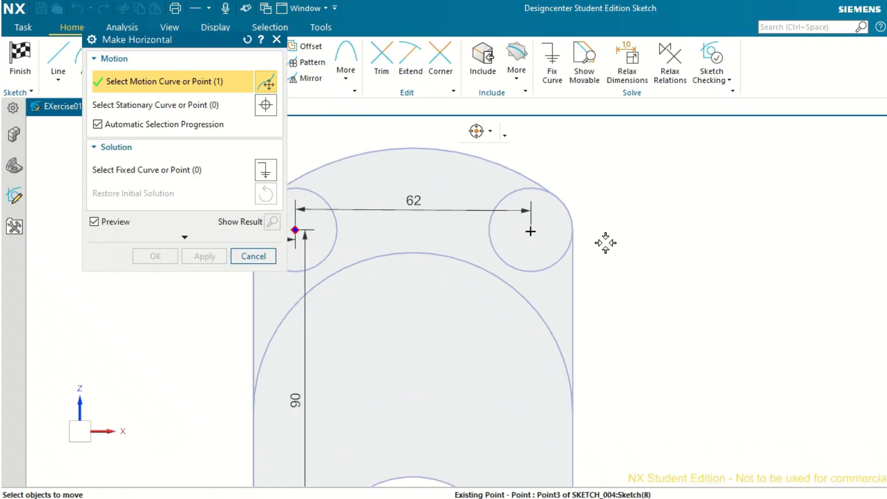
{"action": "left_click", "coordinate": [294, 228]}
{"action": "left_click", "coordinate": [530, 231]}
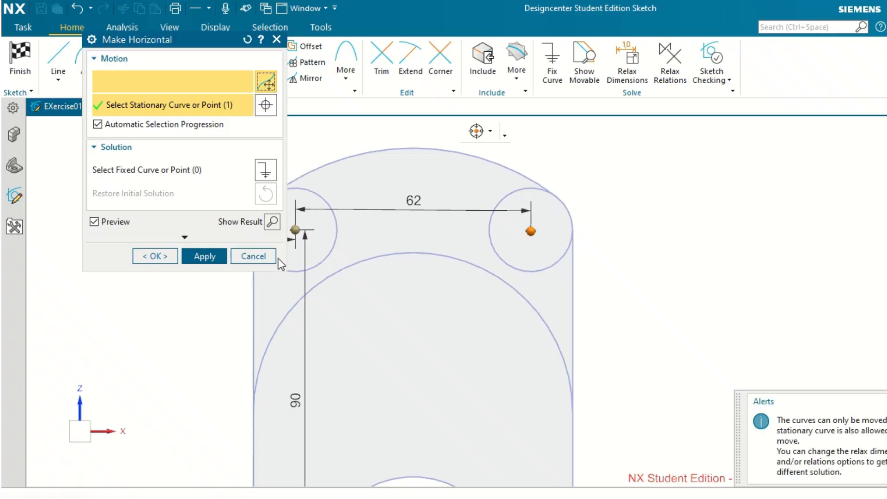
{"action": "left_click", "coordinate": [205, 257]}
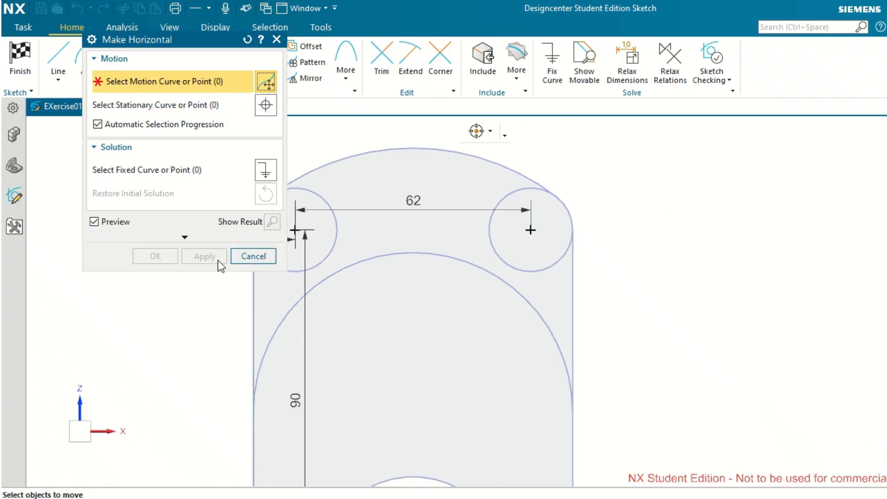
{"action": "left_click", "coordinate": [256, 257]}
{"action": "scroll", "coordinate": [610, 260], "scroll_direction": "down", "scroll_amount": 1}
{"action": "scroll", "coordinate": [610, 259], "scroll_direction": "down", "scroll_amount": 1}
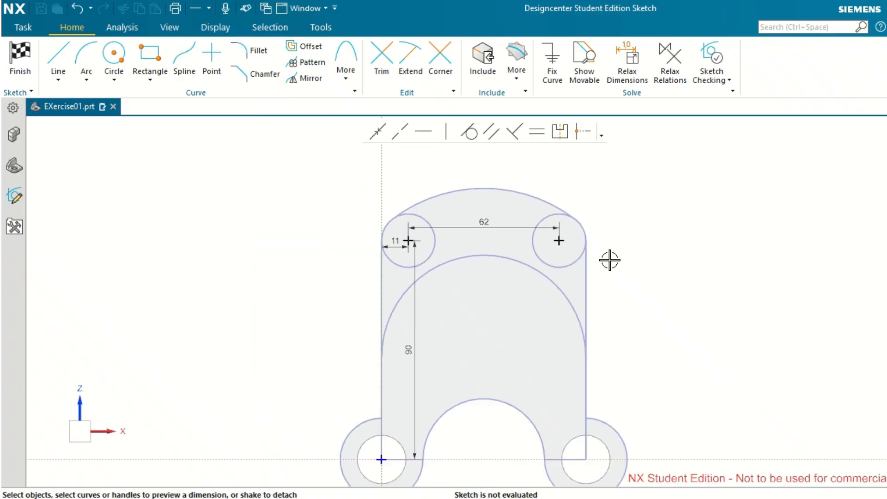
{"action": "left_click", "coordinate": [20, 58]}
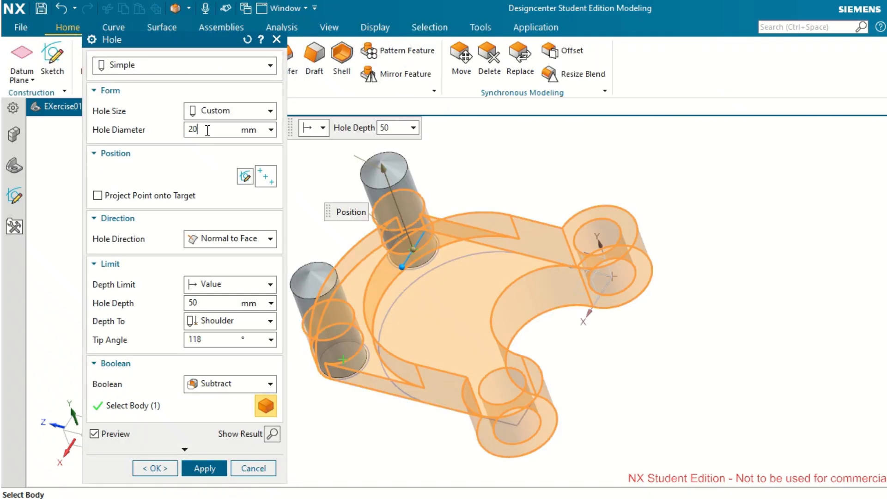
- Set the hole diameter to 10 mm, cut the two 50 mm deep holes through the bosses and close the hole command
{"action": "left_click", "coordinate": [207, 130]}
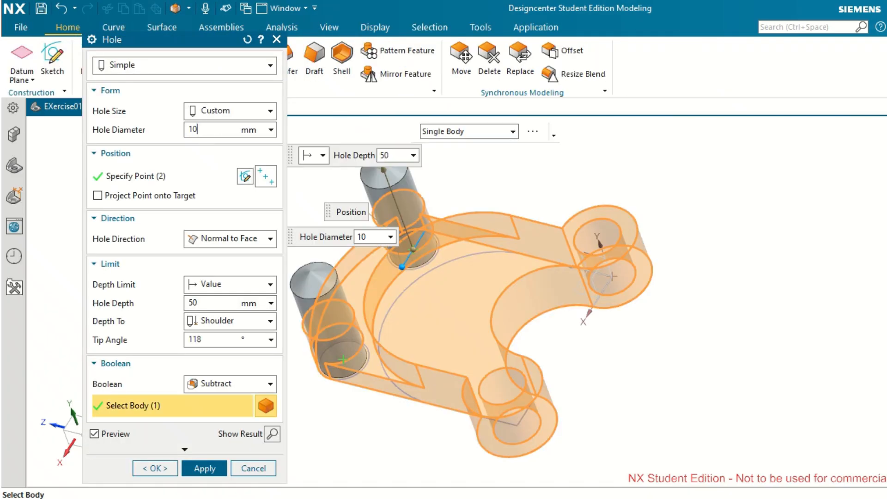
{"action": "type", "text": "10"}
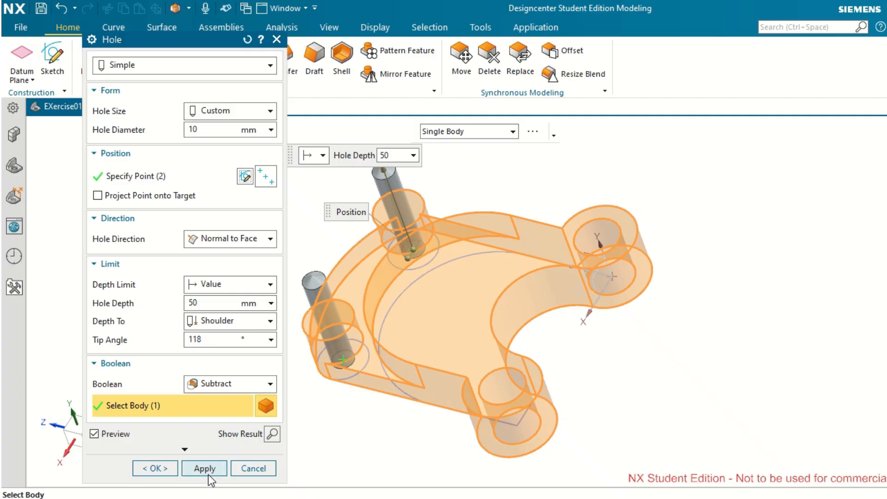
{"action": "left_click", "coordinate": [207, 471]}
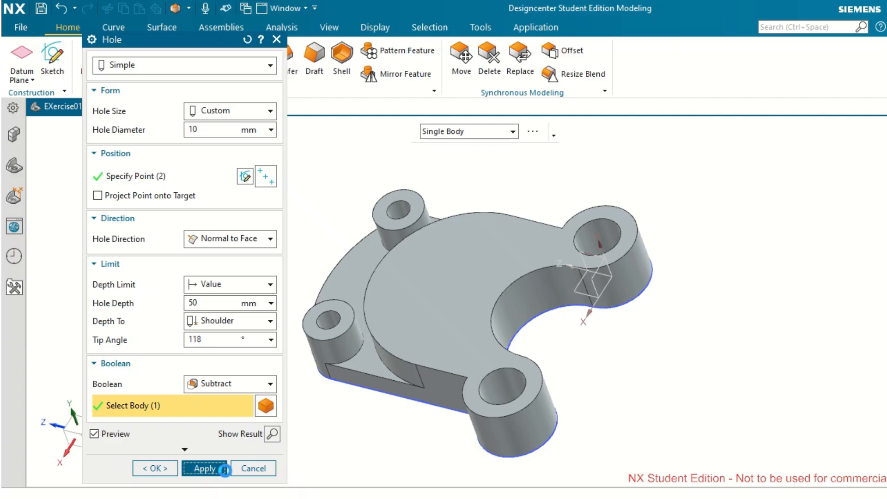
{"action": "left_click", "coordinate": [257, 468]}
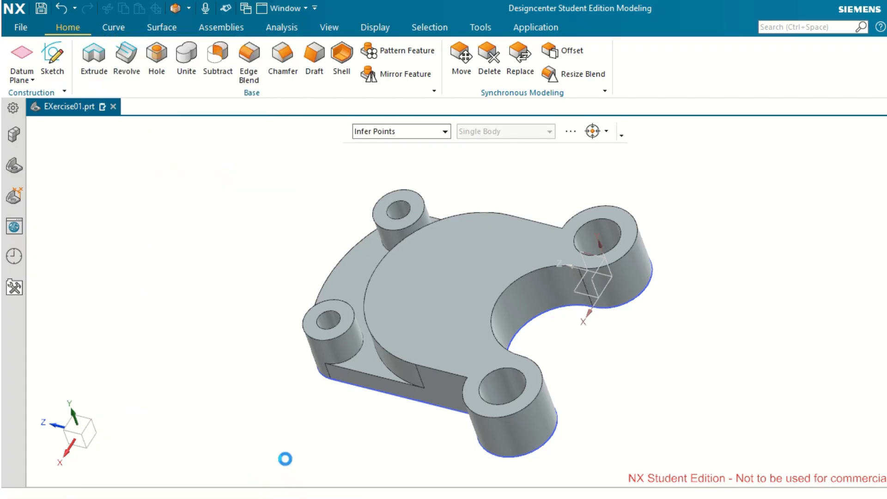
{"action": "middle_click_drag", "start_coordinate": [403, 374], "coordinate": [456, 372]}
{"action": "scroll", "coordinate": [456, 372], "scroll_direction": "up", "scroll_amount": 2}
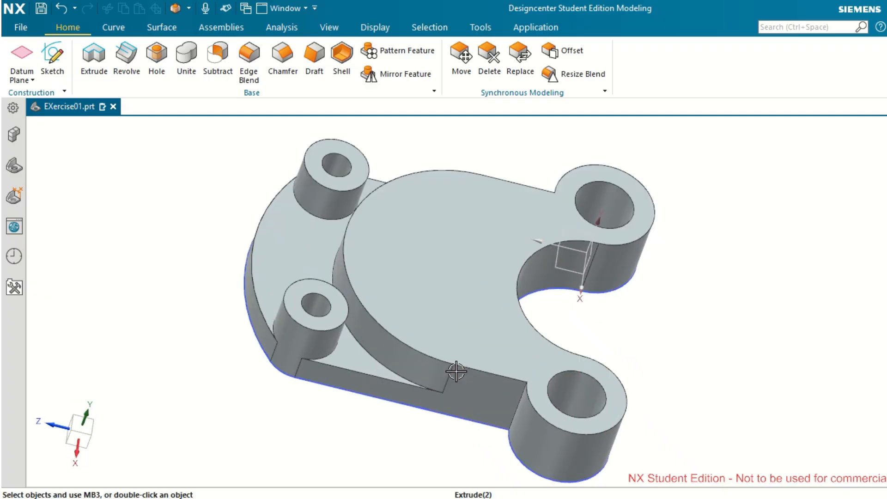
- Start a simple hole on the XZ plane and place its point near the lobed body's middle, about 51 mm above the sketch's horizontal axis
{"action": "left_click", "coordinate": [154, 57]}
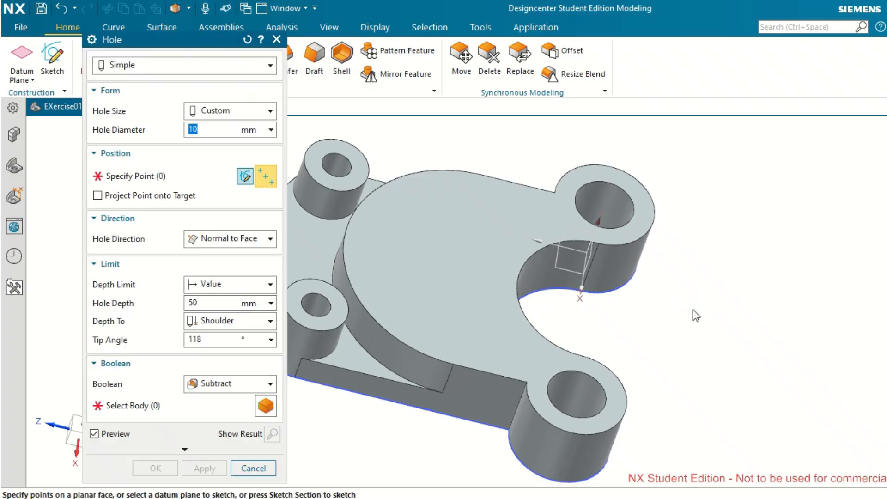
{"action": "middle_click_drag", "start_coordinate": [691, 307], "coordinate": [665, 298]}
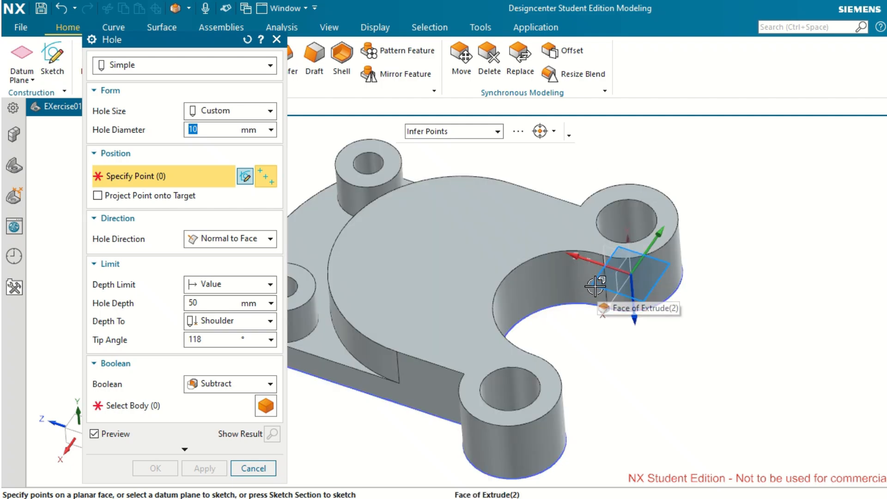
{"action": "left_click", "coordinate": [597, 286]}
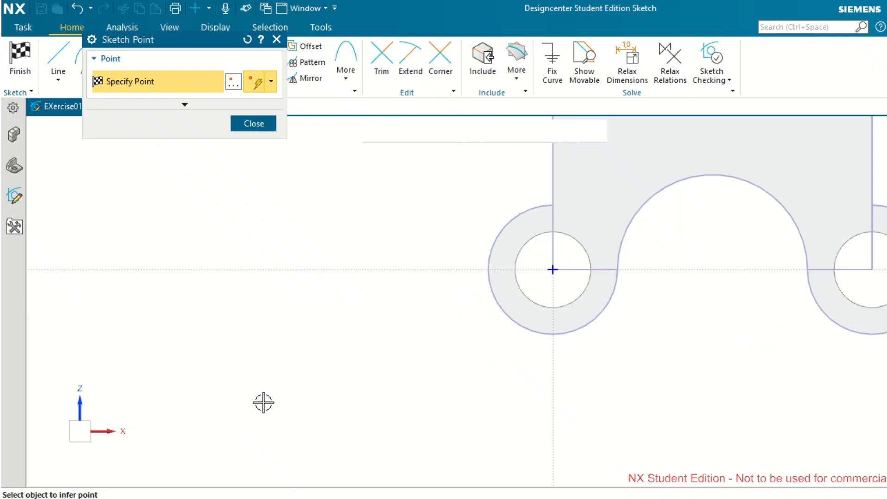
{"action": "scroll", "coordinate": [263, 401], "scroll_direction": "down", "scroll_amount": 3}
{"action": "scroll", "coordinate": [506, 252], "scroll_direction": "down", "scroll_amount": 2}
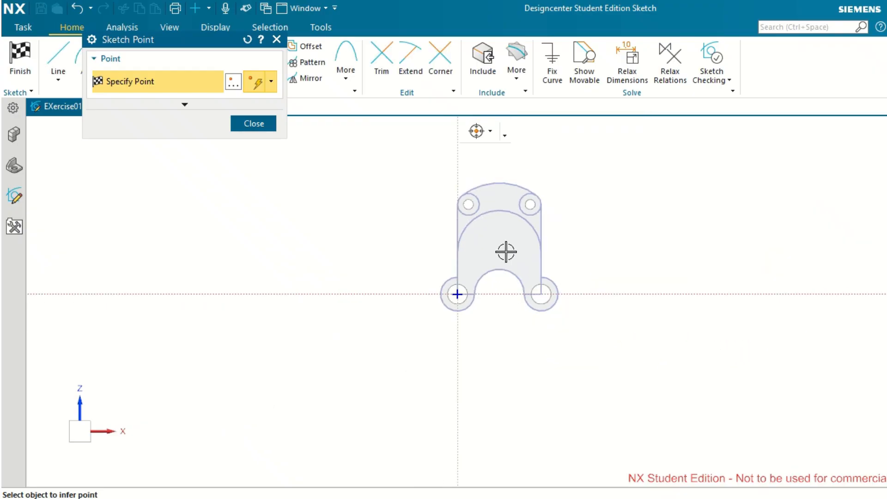
{"action": "scroll", "coordinate": [505, 251], "scroll_direction": "up", "scroll_amount": 5}
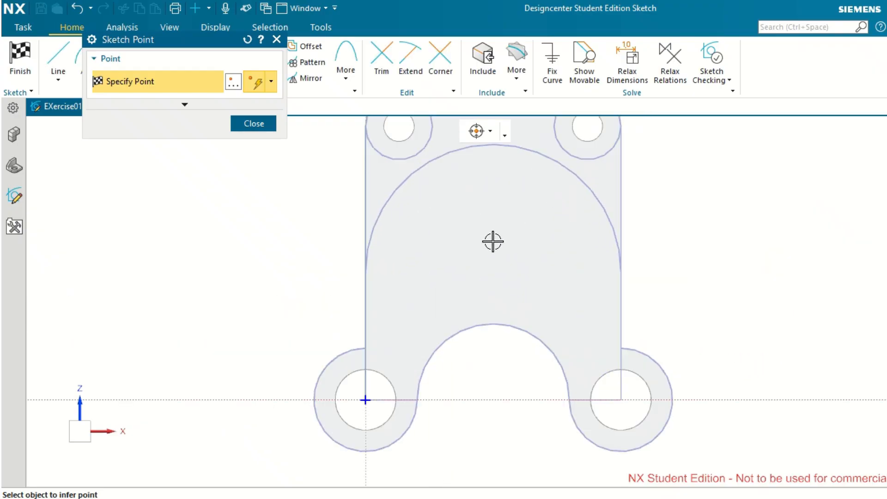
{"action": "left_click", "coordinate": [489, 246]}
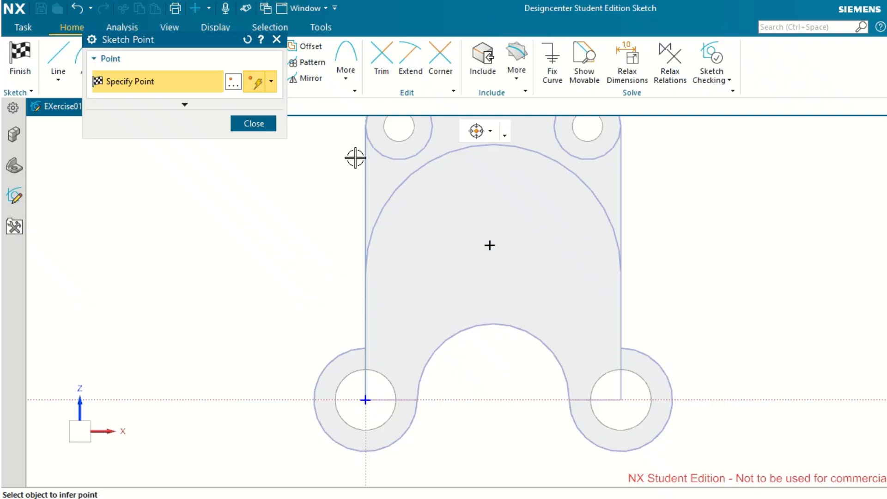
{"action": "left_click", "coordinate": [254, 124]}
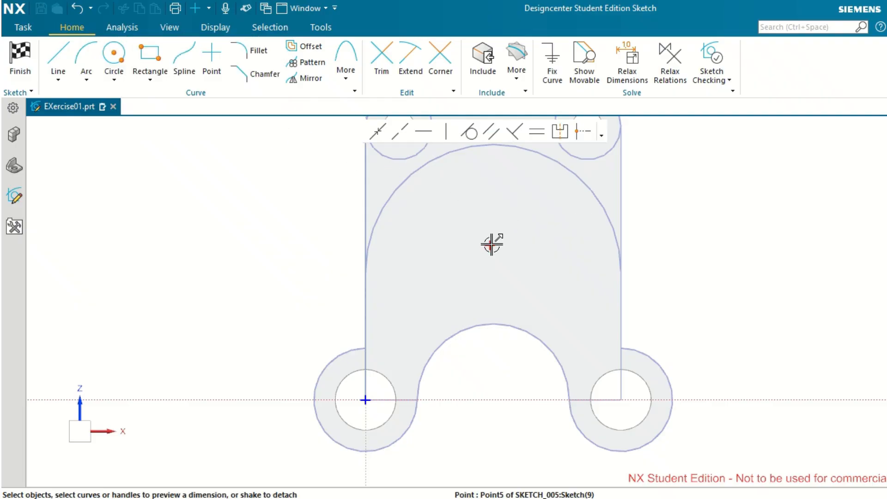
- Dimension the vertical distance from the sketch's horizontal axis to the central hole point as 42 mm, scaling the entire sketch
{"action": "left_click", "coordinate": [490, 245]}
{"action": "left_click", "coordinate": [202, 401]}
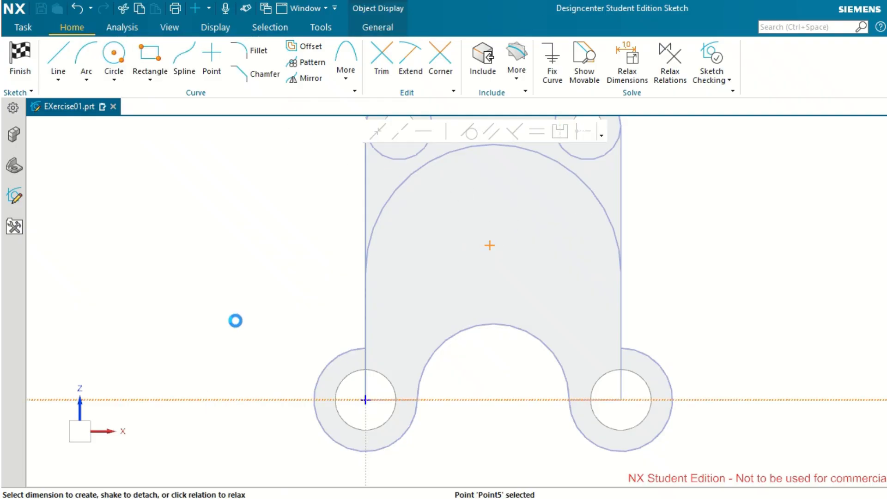
{"action": "left_click", "coordinate": [492, 317]}
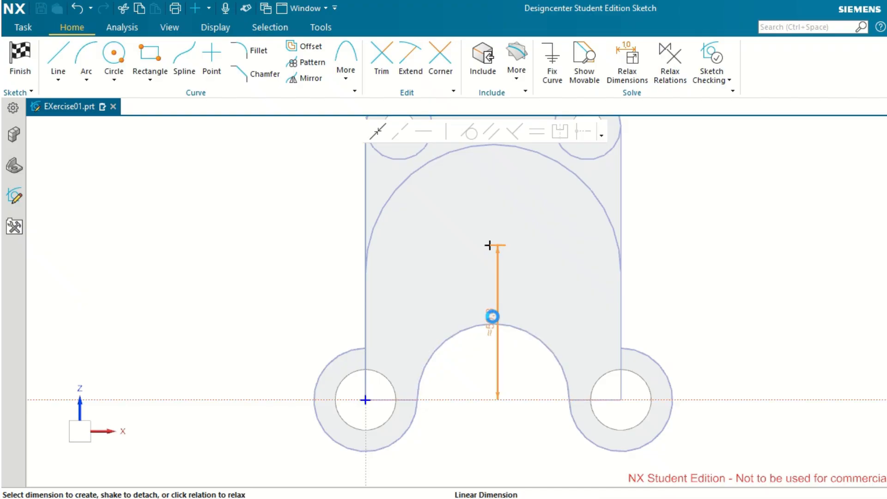
{"action": "type", "text": "42"}
{"action": "key", "text": "Return"}
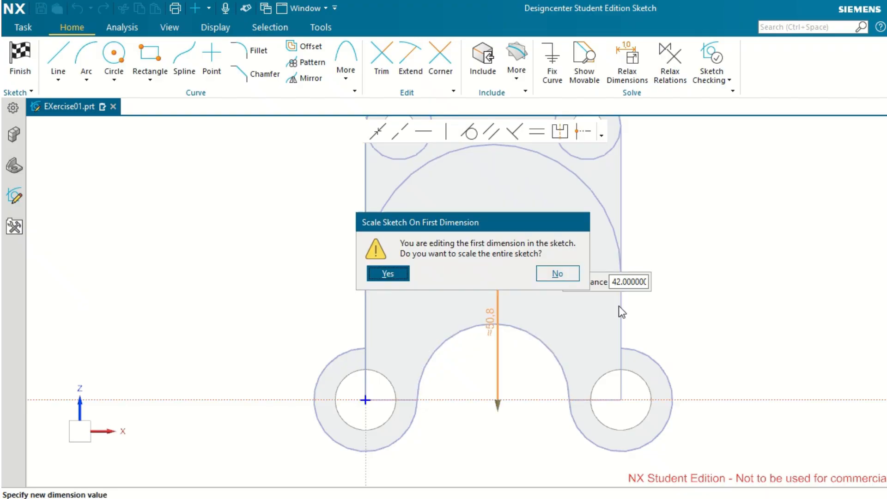
{"action": "left_click", "coordinate": [406, 278]}
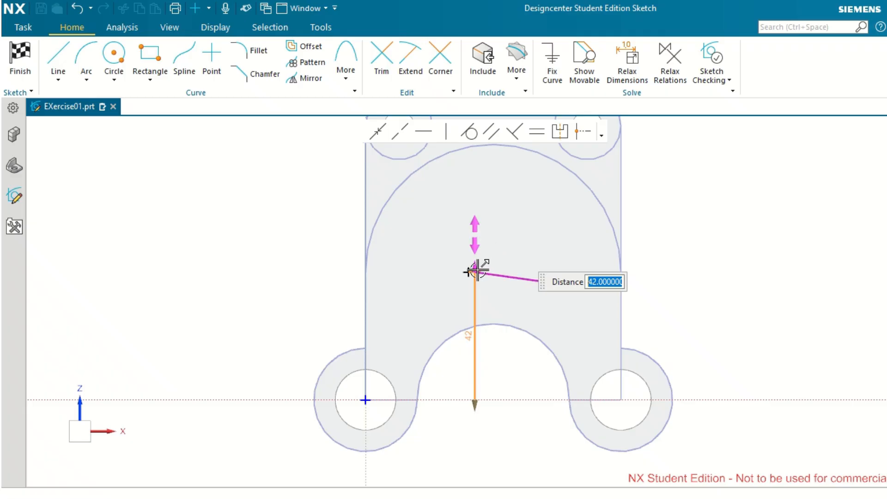
{"action": "left_click", "coordinate": [227, 289]}
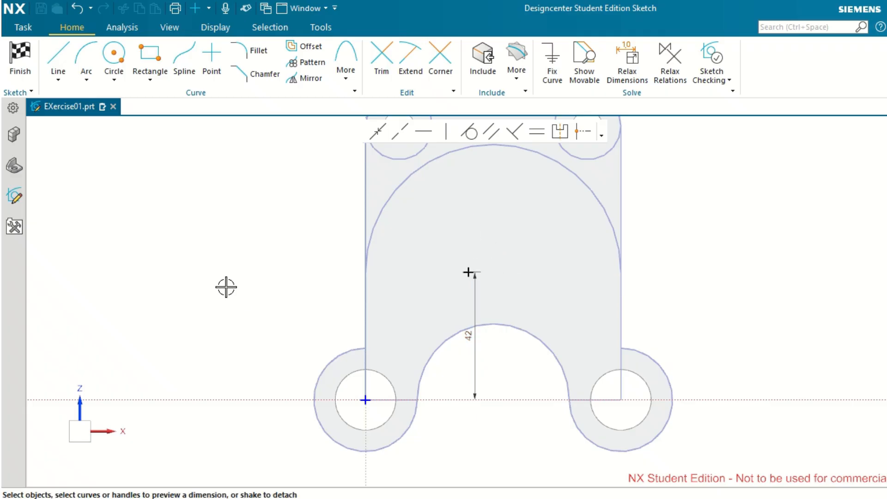
- Dimension the horizontal distance from the sketch's vertical axis to the central hole point as 42 mm and finish the sketch
{"action": "left_click", "coordinate": [468, 271]}
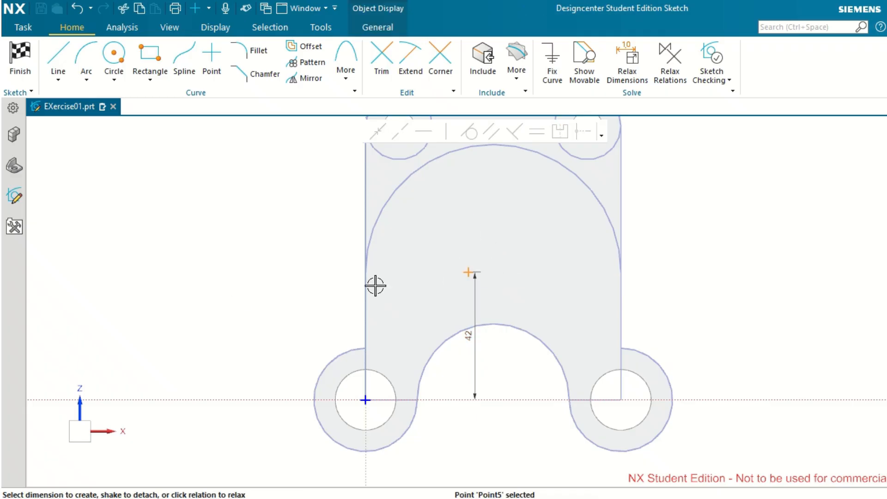
{"action": "scroll", "coordinate": [358, 372], "scroll_direction": "up", "scroll_amount": 5}
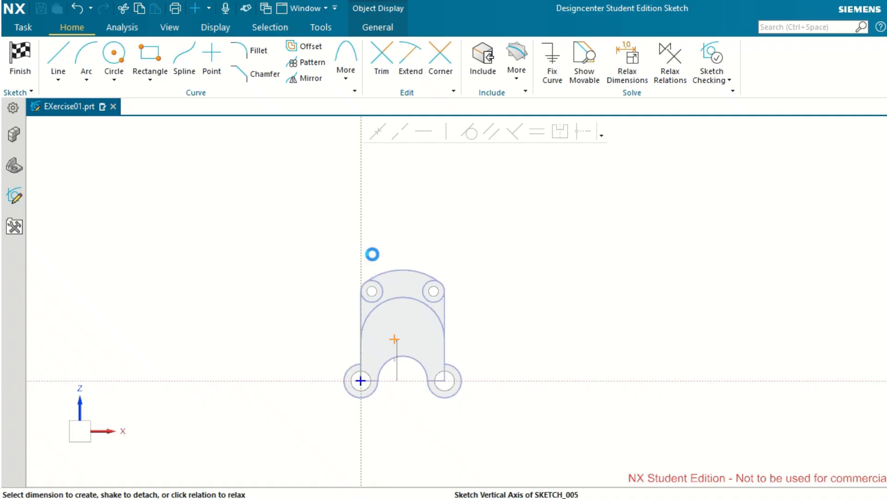
{"action": "scroll", "coordinate": [387, 420], "scroll_direction": "down", "scroll_amount": 6}
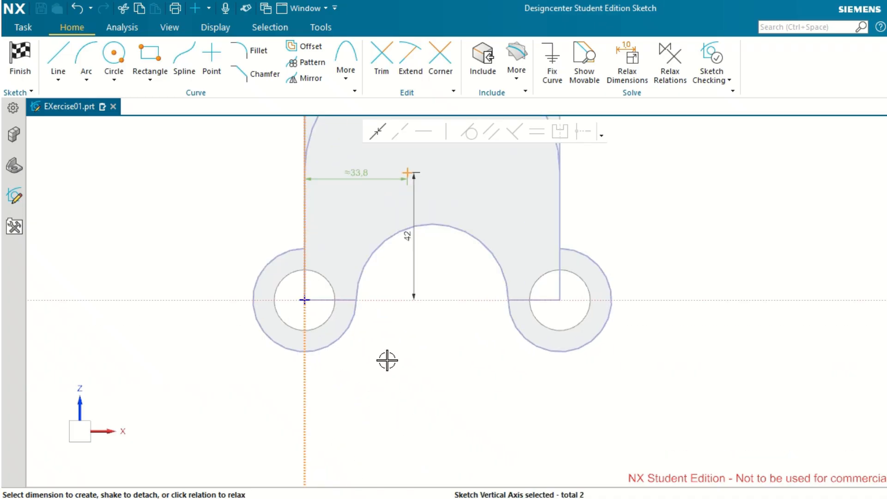
{"action": "left_click", "coordinate": [356, 171]}
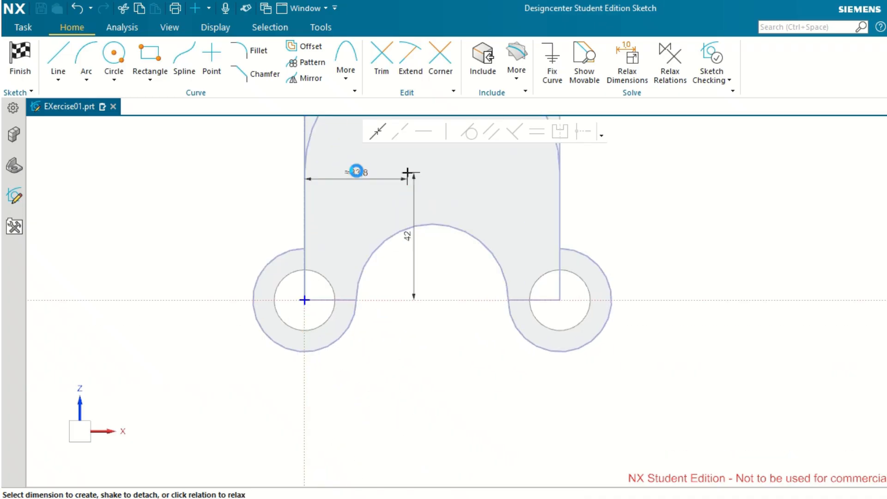
{"action": "type", "text": "42"}
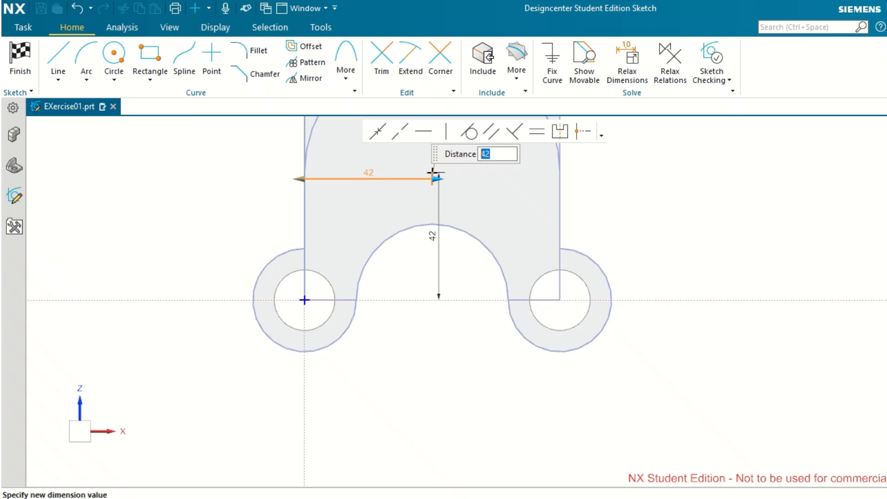
{"action": "key", "text": "Return"}
{"action": "scroll", "coordinate": [674, 272], "scroll_direction": "up", "scroll_amount": 2}
{"action": "scroll", "coordinate": [673, 272], "scroll_direction": "down", "scroll_amount": 4}
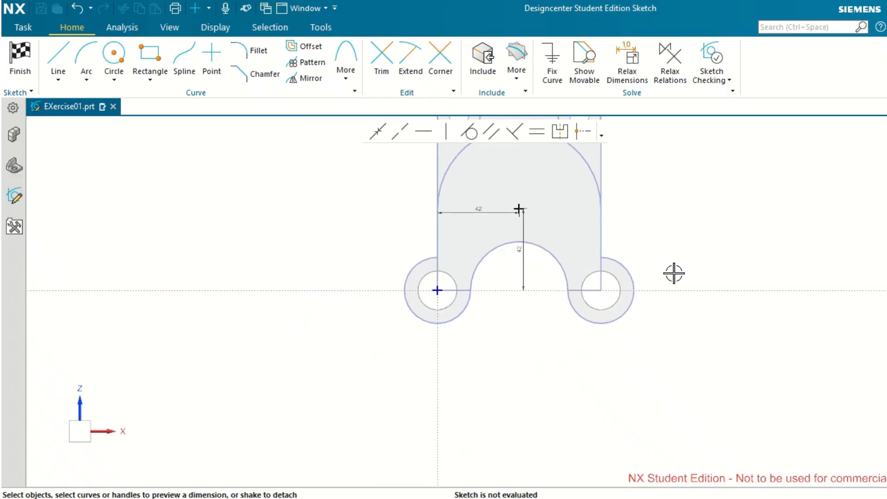
{"action": "left_click", "coordinate": [21, 69]}
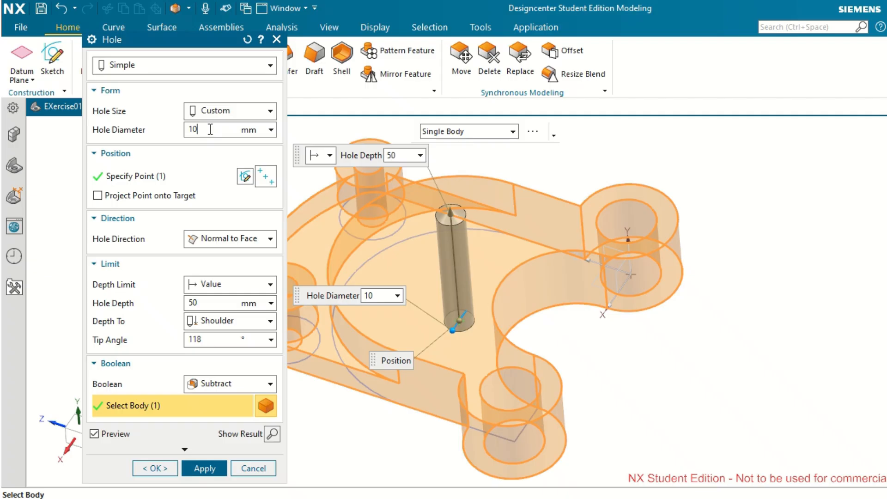
- Try a 20 mm hole diameter and check the central hole's size on the part drawing on slide 2 in PowerPoint
{"action": "key", "text": "Return"}
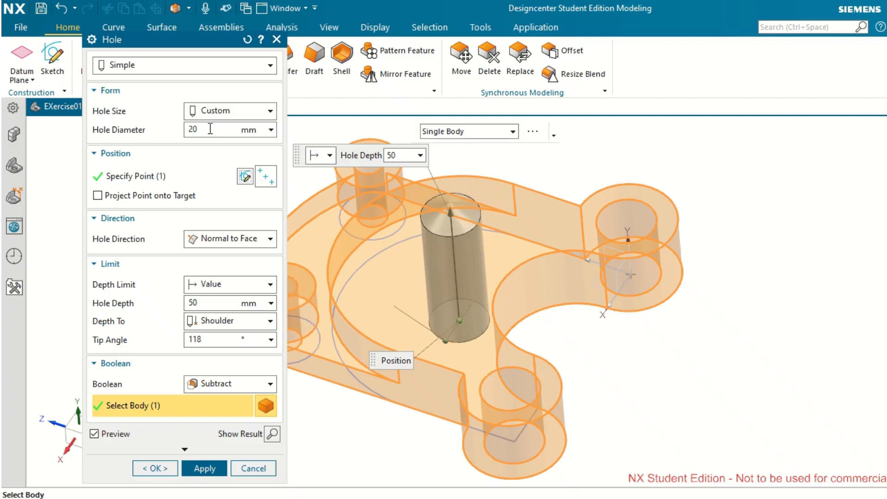
{"action": "middle_click_drag", "start_coordinate": [596, 408], "coordinate": [600, 419]}
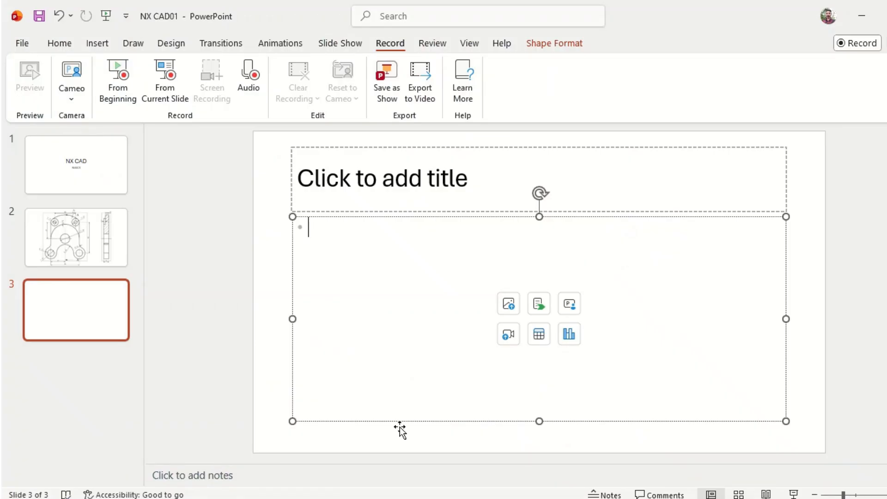
{"action": "left_click", "coordinate": [75, 238]}
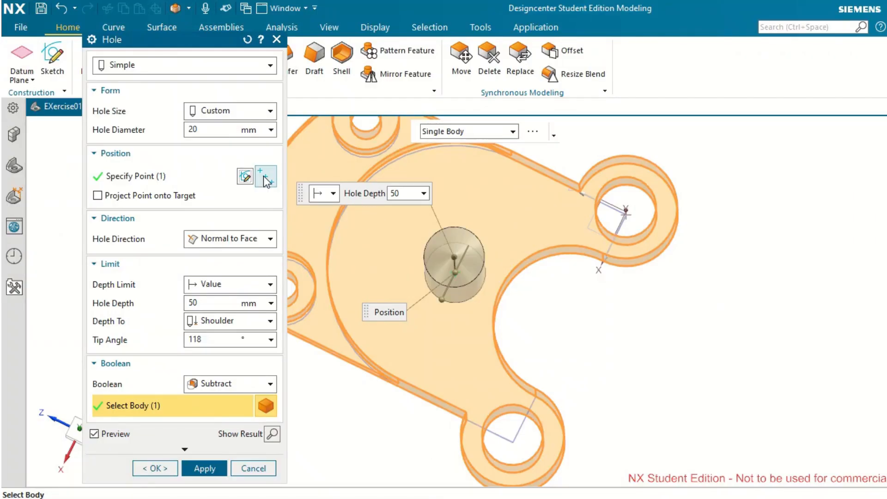
- Back in NX, set the hole diameter to 28 mm, cut the 50 mm deep central hole and close the hole command
{"action": "left_click", "coordinate": [215, 130]}
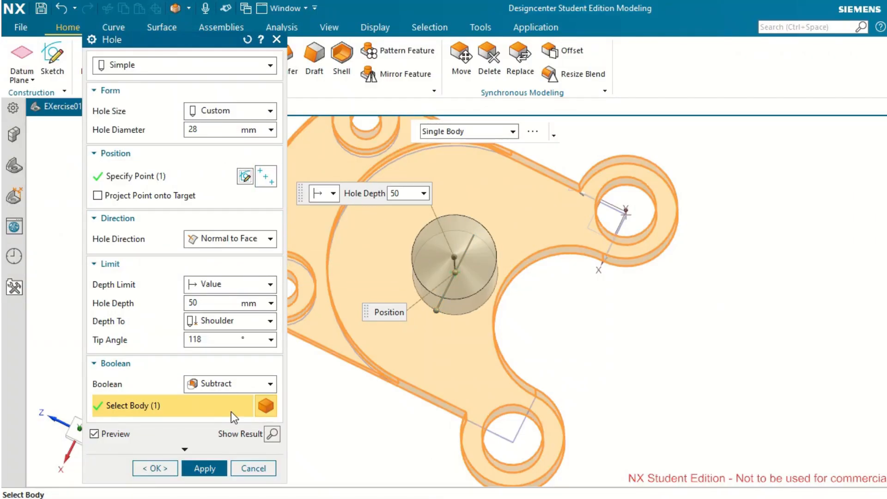
{"action": "left_click", "coordinate": [209, 466]}
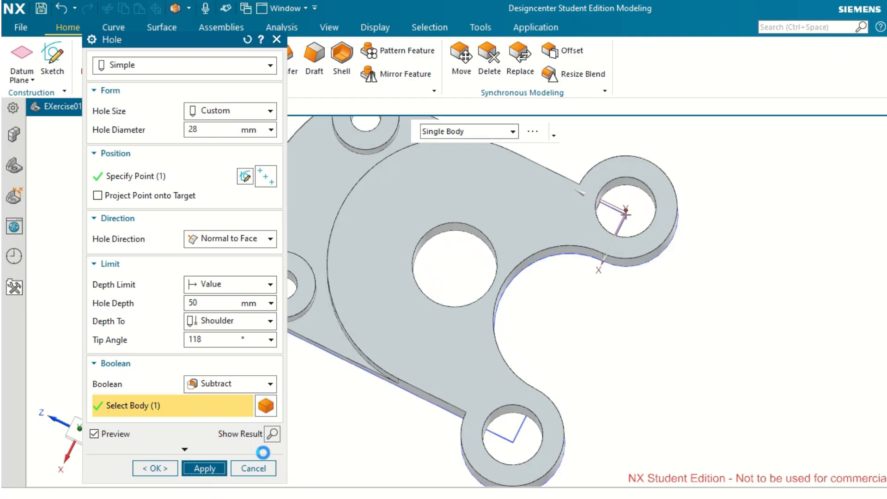
{"action": "left_click", "coordinate": [257, 470]}
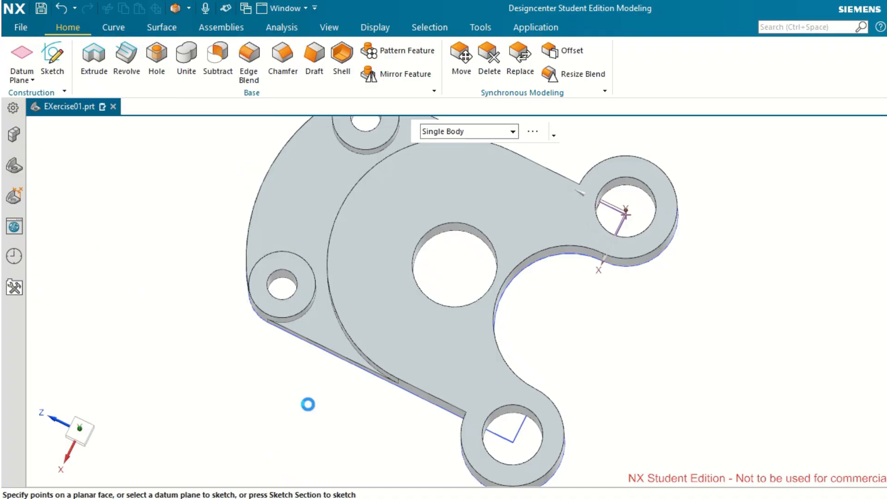
{"action": "middle_click_drag", "start_coordinate": [394, 362], "coordinate": [422, 333]}
{"action": "scroll", "coordinate": [419, 348], "scroll_direction": "up", "scroll_amount": 2}
{"action": "scroll", "coordinate": [420, 348], "scroll_direction": "down", "scroll_amount": 4}
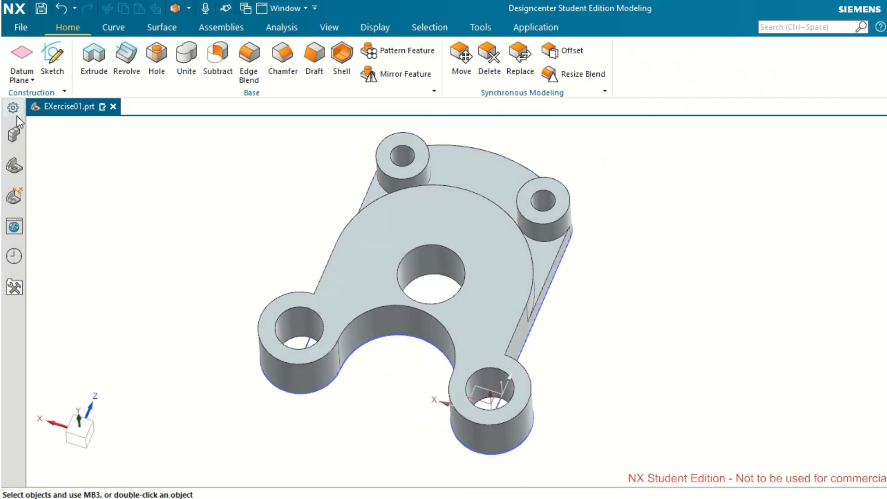
- Examine which curves on the part belong to the plate, lobe and boss sketches in the model history, and inspect the solid from several angles
{"action": "left_click", "coordinate": [18, 166]}
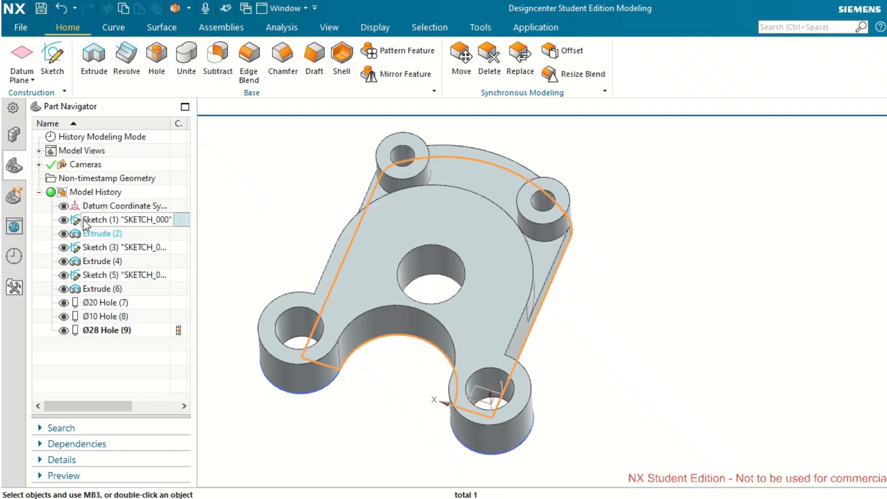
{"action": "left_click", "coordinate": [102, 248]}
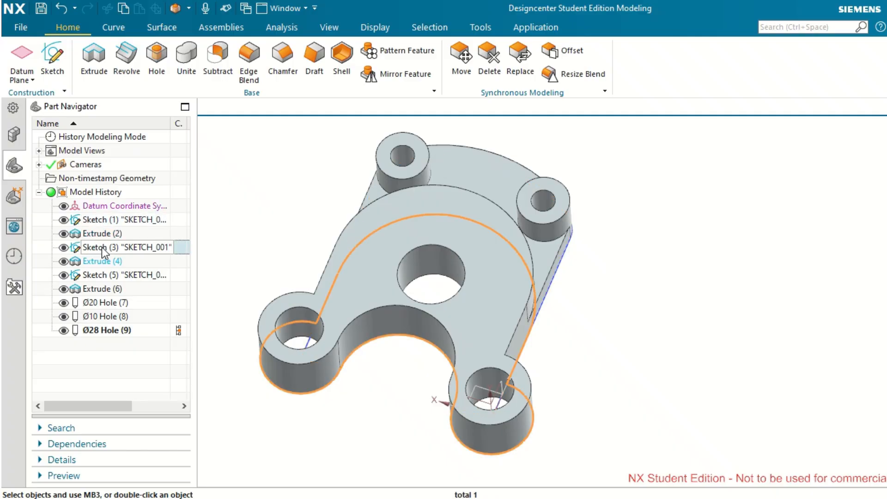
{"action": "left_click", "coordinate": [117, 278]}
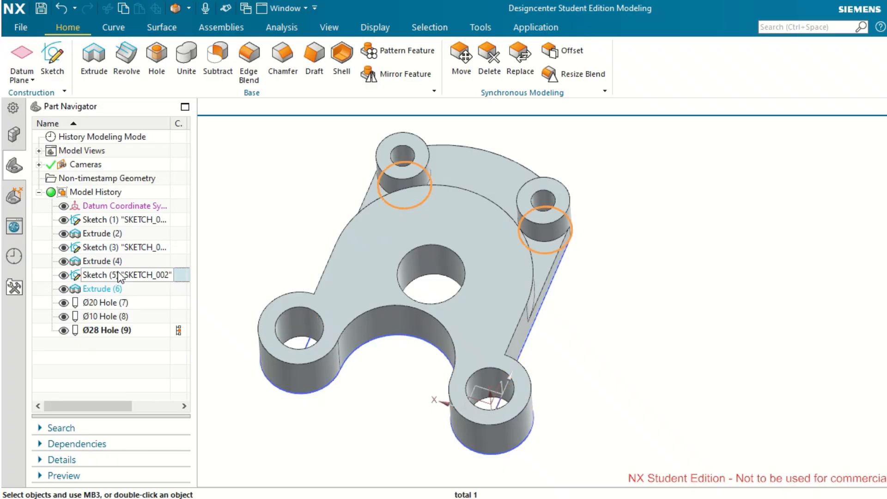
{"action": "left_click", "coordinate": [305, 205]}
{"action": "mouse_move", "coordinate": [313, 214]}
{"action": "middle_mouse_down"}
{"action": "mouse_move", "coordinate": [322, 231]}
{"action": "mouse_move", "coordinate": [326, 221]}
{"action": "mouse_move", "coordinate": [394, 234]}
{"action": "mouse_move", "coordinate": [356, 250]}
{"action": "mouse_move", "coordinate": [372, 192]}
{"action": "mouse_move", "coordinate": [359, 244]}
{"action": "mouse_move", "coordinate": [371, 247]}
{"action": "mouse_move", "coordinate": [364, 229]}
{"action": "mouse_move", "coordinate": [368, 239]}
{"action": "middle_mouse_up"}
{"action": "scroll", "coordinate": [376, 239], "scroll_direction": "up", "scroll_amount": 2}
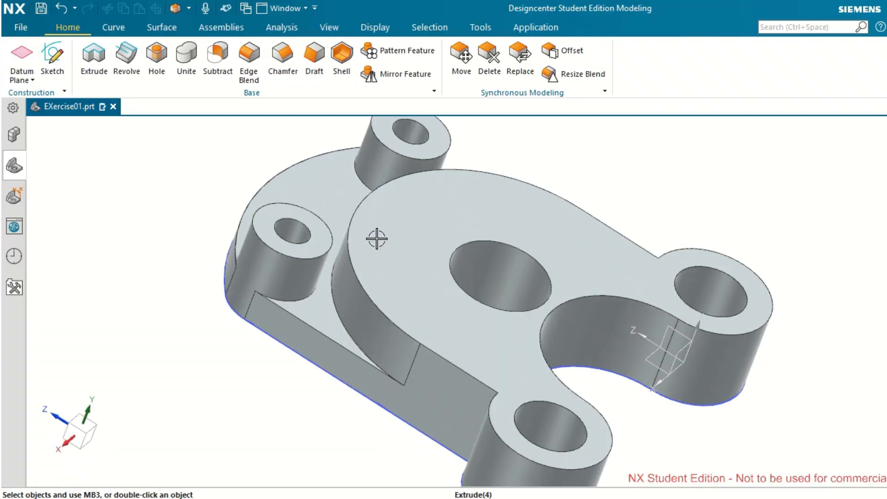
{"action": "scroll", "coordinate": [377, 239], "scroll_direction": "down", "scroll_amount": 2}
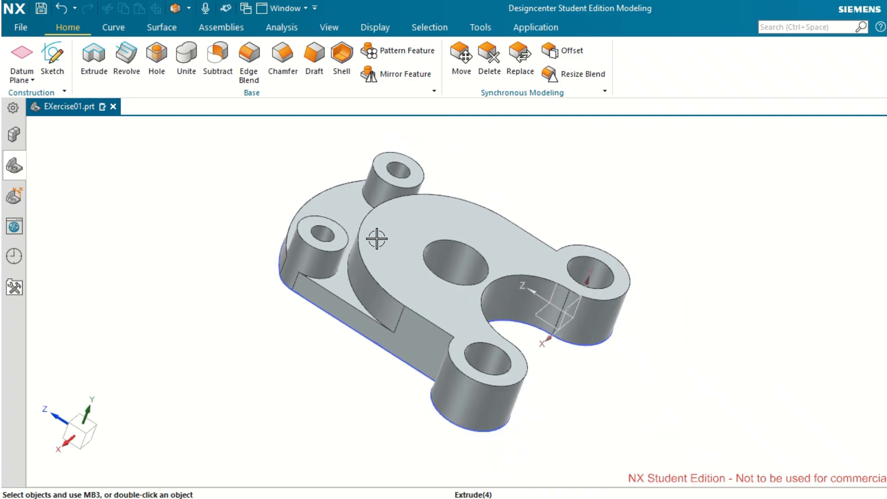
{"action": "scroll", "coordinate": [377, 238], "scroll_direction": "down", "scroll_amount": 2}
{"action": "scroll", "coordinate": [377, 238], "scroll_direction": "up", "scroll_amount": 2}
{"action": "middle_click_drag", "start_coordinate": [376, 238], "coordinate": [340, 252]}
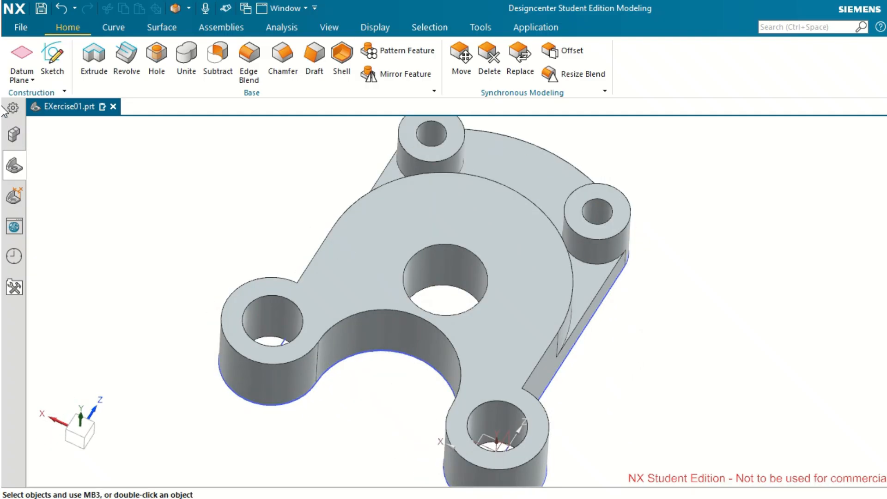
- Hide the three profile sketches SKETCH_000, SKETCH_001 and SKETCH_002 in the model history and fit the finished part in the view
{"action": "left_click", "coordinate": [14, 165]}
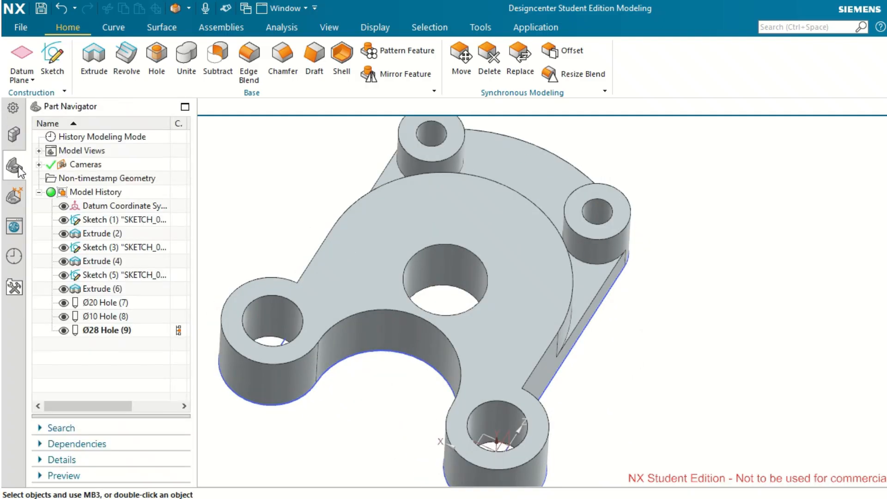
{"action": "left_click", "coordinate": [104, 219]}
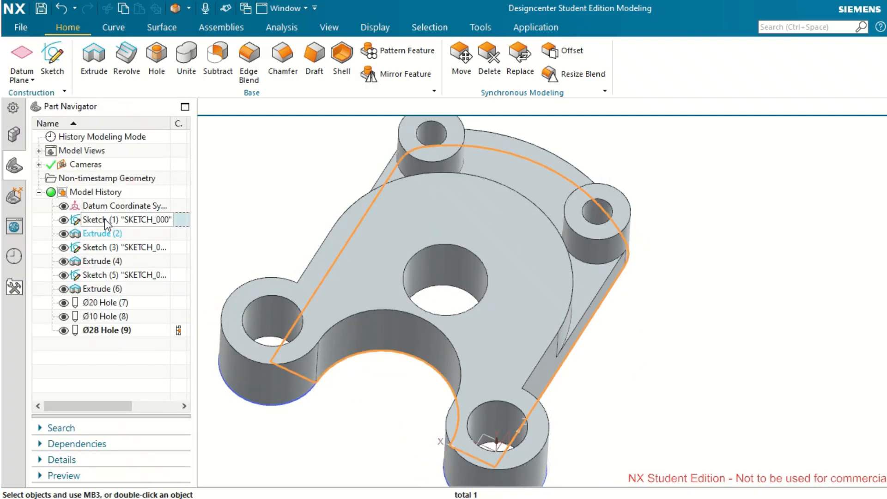
{"action": "left_click", "coordinate": [68, 220]}
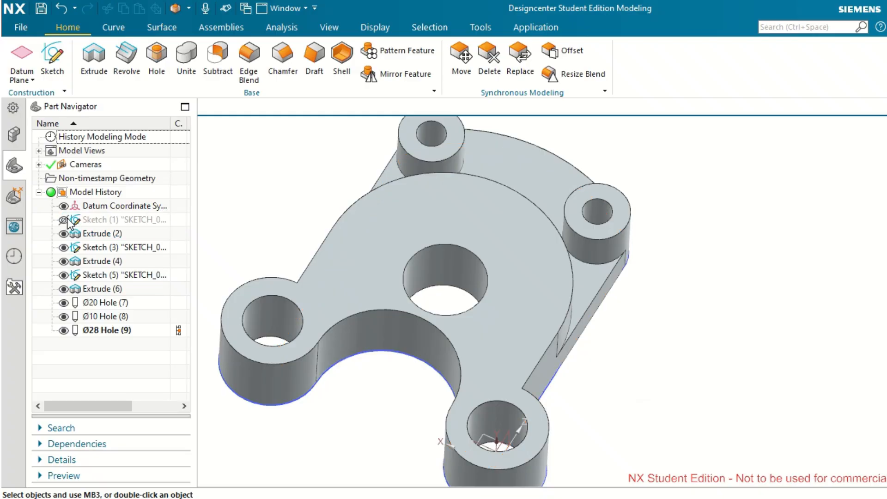
{"action": "left_click", "coordinate": [65, 248]}
{"action": "left_click", "coordinate": [64, 276]}
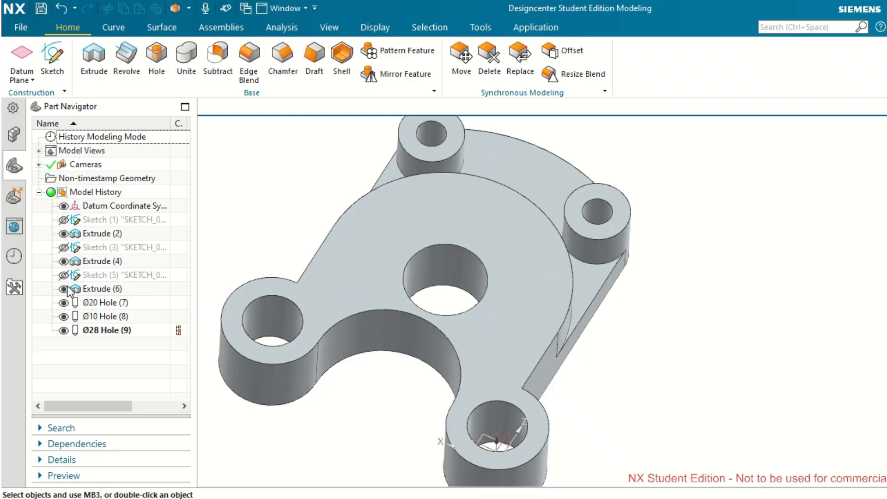
{"action": "left_click", "coordinate": [313, 207]}
{"action": "scroll", "coordinate": [378, 226], "scroll_direction": "up", "scroll_amount": 3}
{"action": "scroll", "coordinate": [377, 227], "scroll_direction": "down", "scroll_amount": 5}
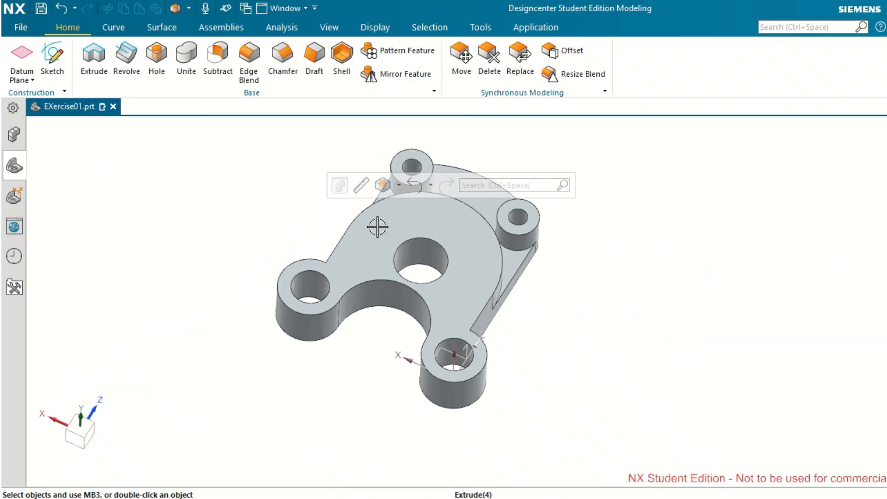
{"action": "scroll", "coordinate": [308, 197], "scroll_direction": "up", "scroll_amount": 2}
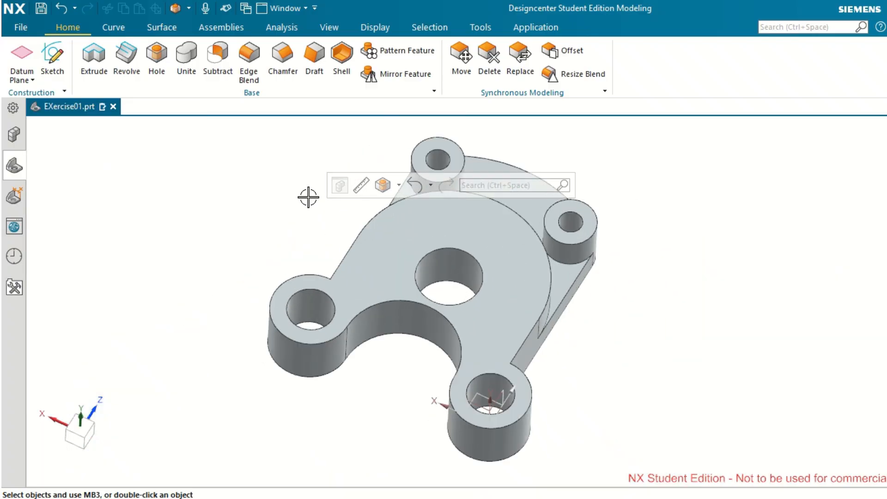
{"action": "key", "text": "ctrl+f"}
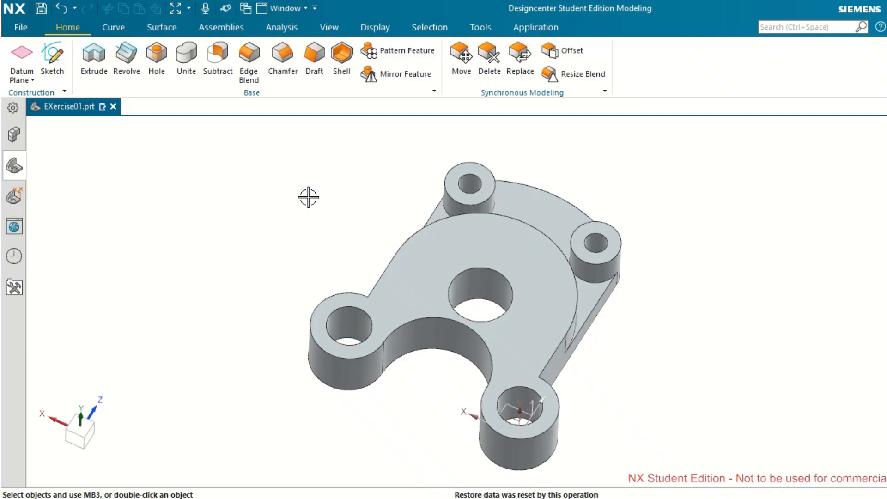